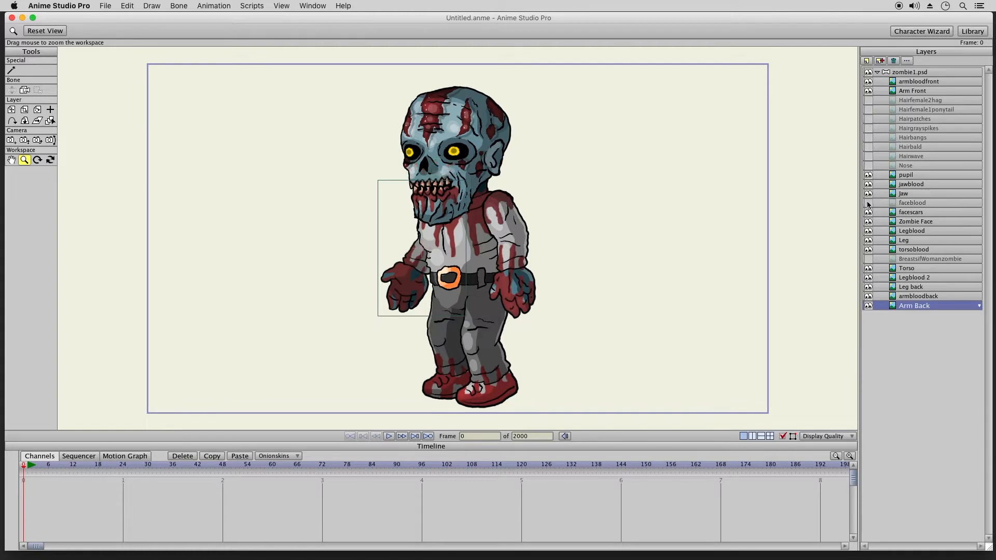
Show the faceblood layer, and preview the facescars, Legblood and torsoblood layers by turning each one's visibility off and back on
left_click(869, 205)
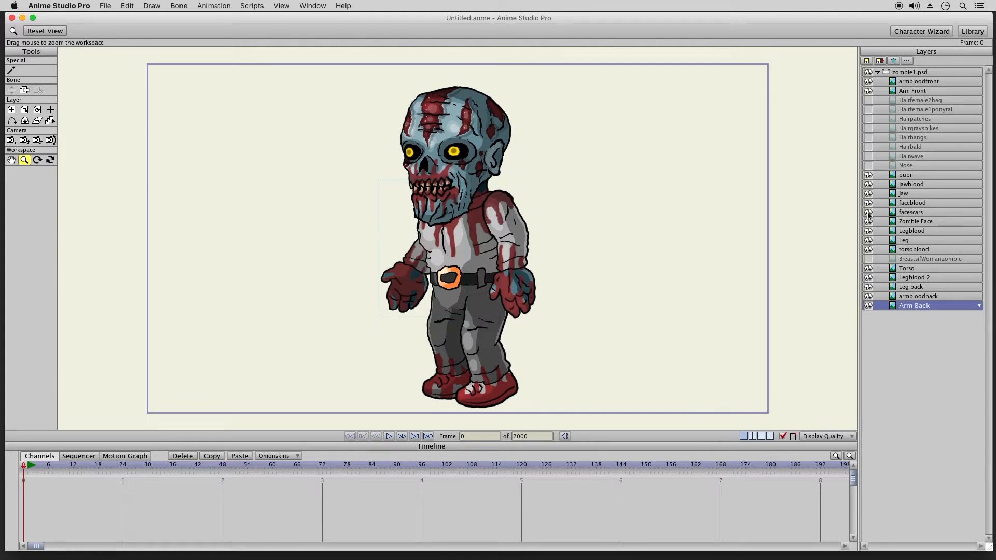
left_click(868, 213)
left_click(868, 212)
left_click(869, 232)
left_click(869, 231)
left_click(868, 250)
left_click(869, 250)
Preview the Nose layer and each optional hair layer up to Hairfemale2hag by briefly showing and hiding them one at a time
left_click(869, 166)
left_click(868, 166)
left_click(868, 157)
left_click(868, 156)
left_click(868, 147)
left_click(869, 147)
left_click(869, 138)
left_click(869, 138)
left_click(868, 129)
left_click(868, 128)
left_click(869, 119)
left_click(868, 118)
left_click(868, 109)
left_click(868, 110)
left_click(868, 100)
left_click(868, 101)
left_click(868, 166)
left_click(868, 166)
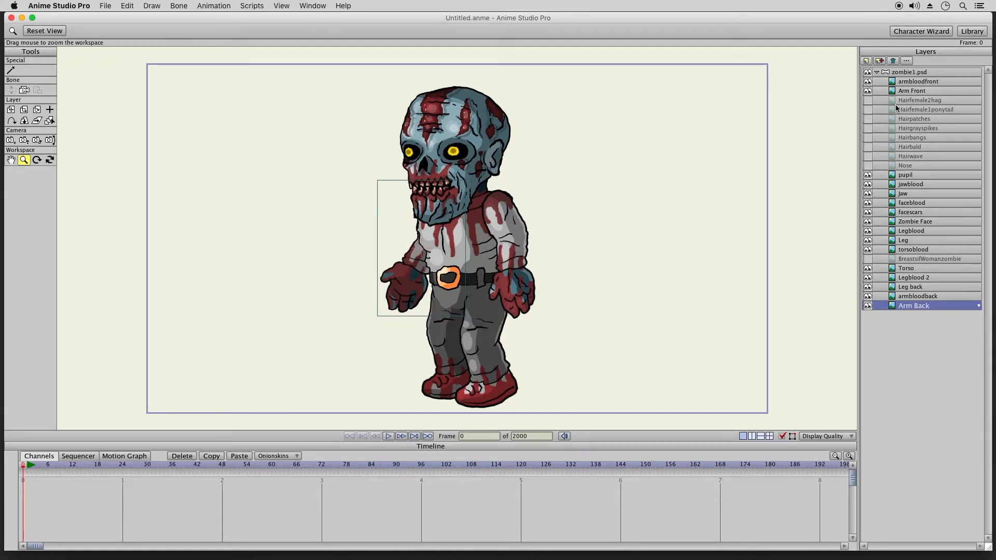
left_click(920, 76)
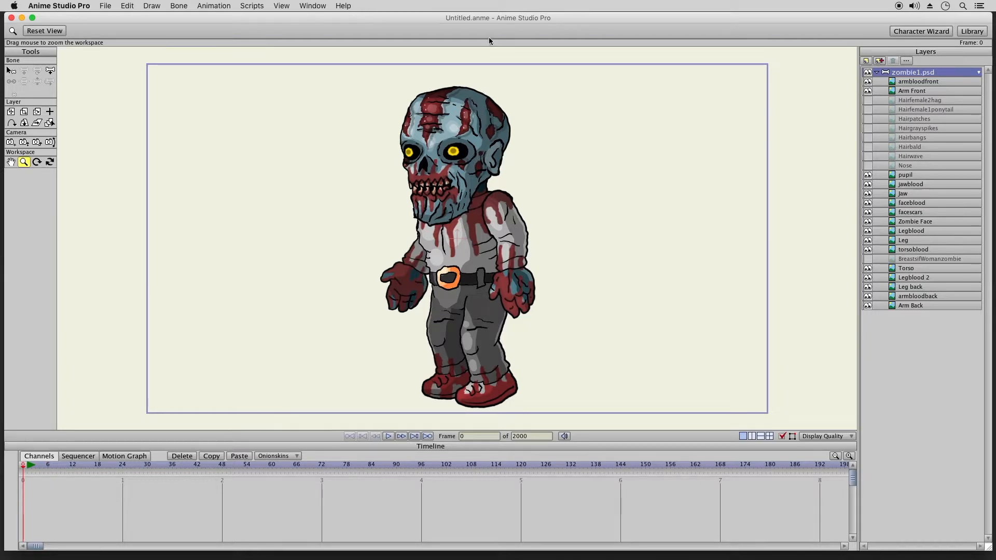
left_click_drag(463, 19, 464, 17)
left_click_drag(190, 15, 192, 14)
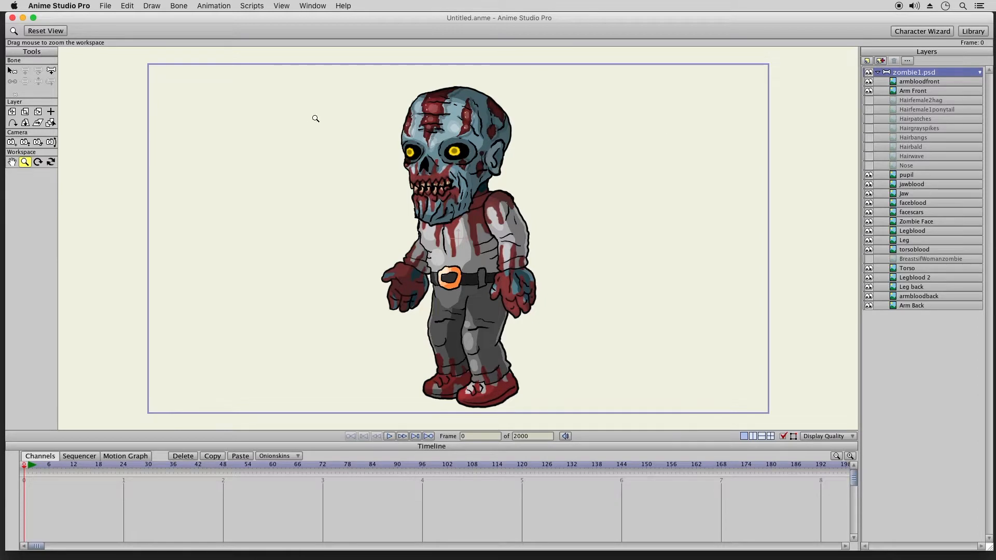
left_click(50, 71)
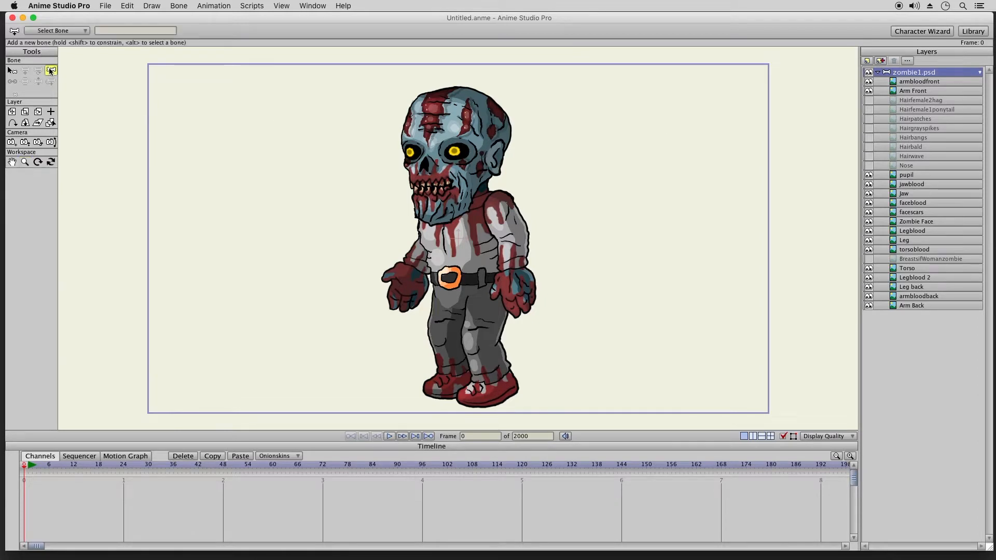
Move armbloodfront and Arm Front together well clear of the body to its right, and armbloodback and Arm Back clear to its left
left_click(912, 85)
left_click(913, 91, "shift")
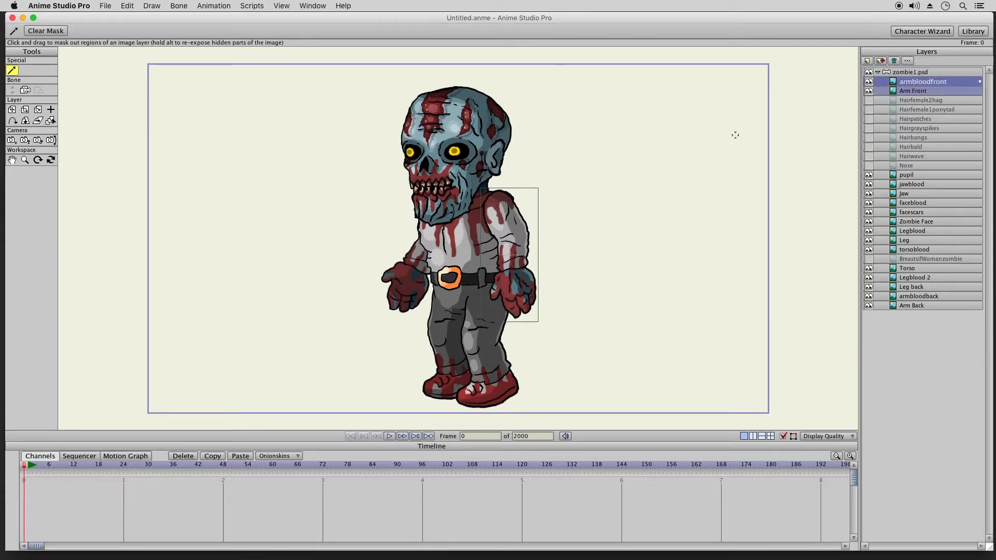
left_click(12, 110)
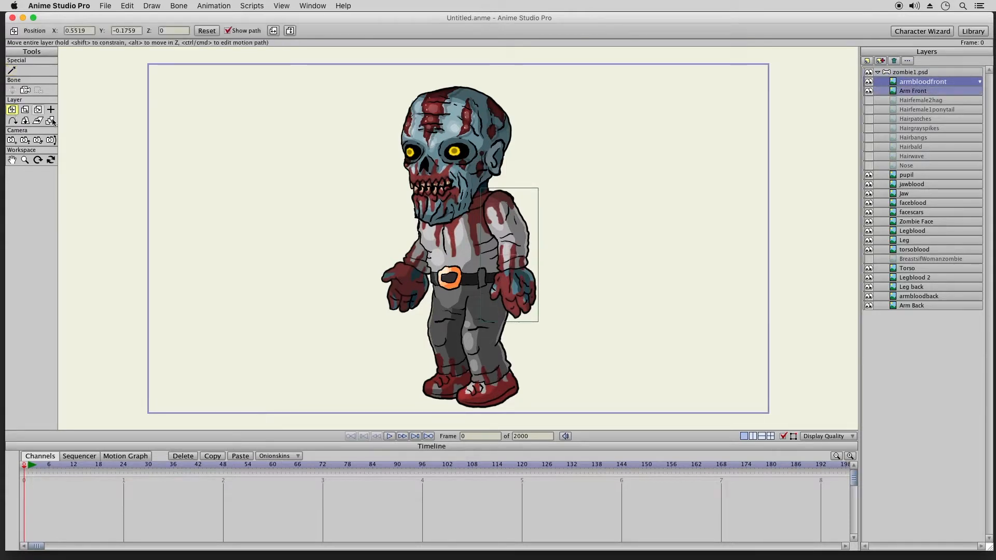
left_click_drag(515, 230, 784, 238)
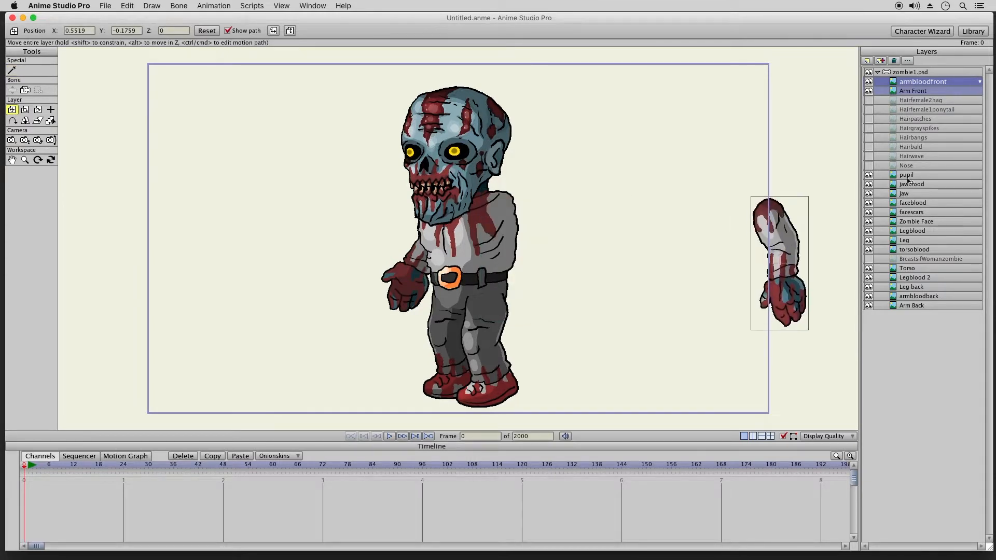
left_click(896, 305)
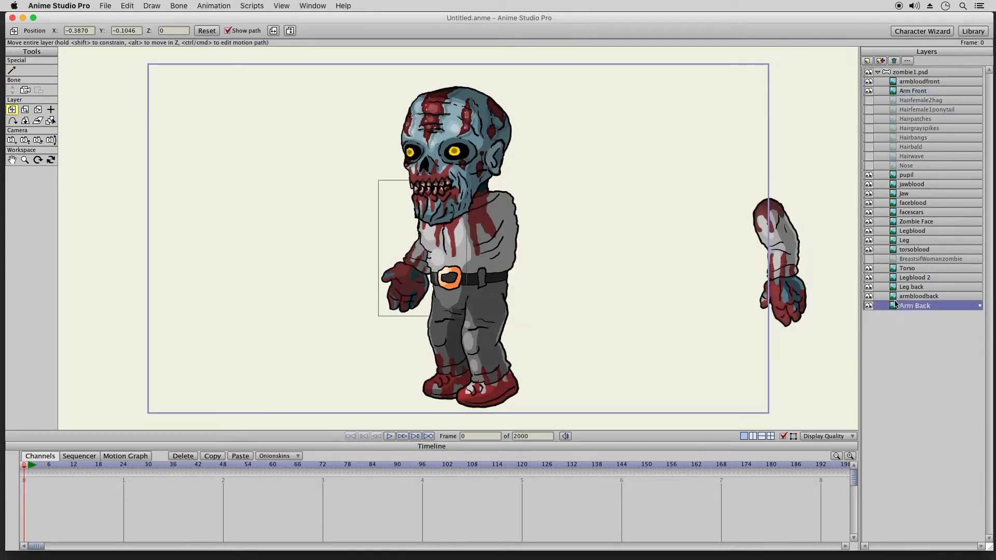
left_click(893, 297, "shift")
left_click_drag(470, 286, 160, 281)
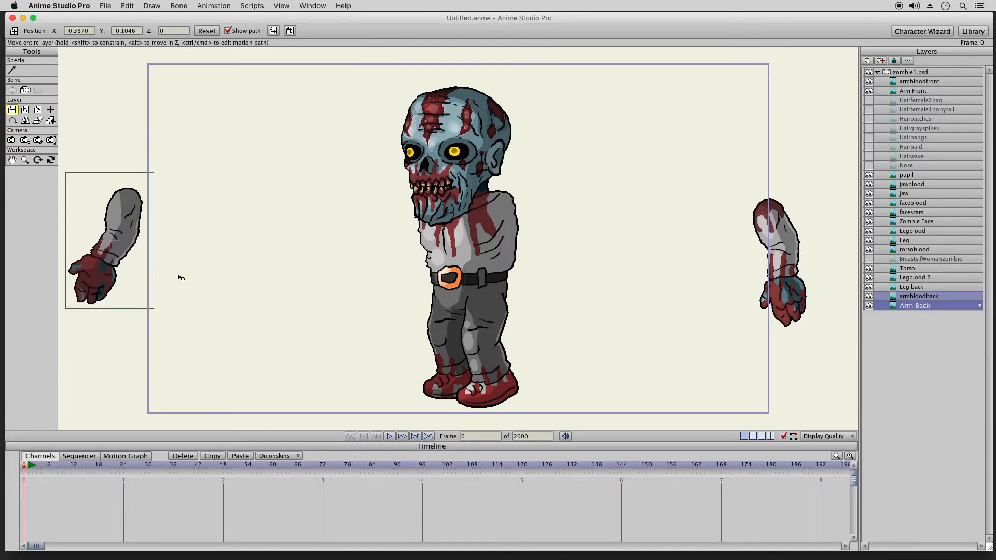
Move Leg back and Legblood 2 together below the frame to the left, and Leg and Legblood below it to the right
left_click(904, 287)
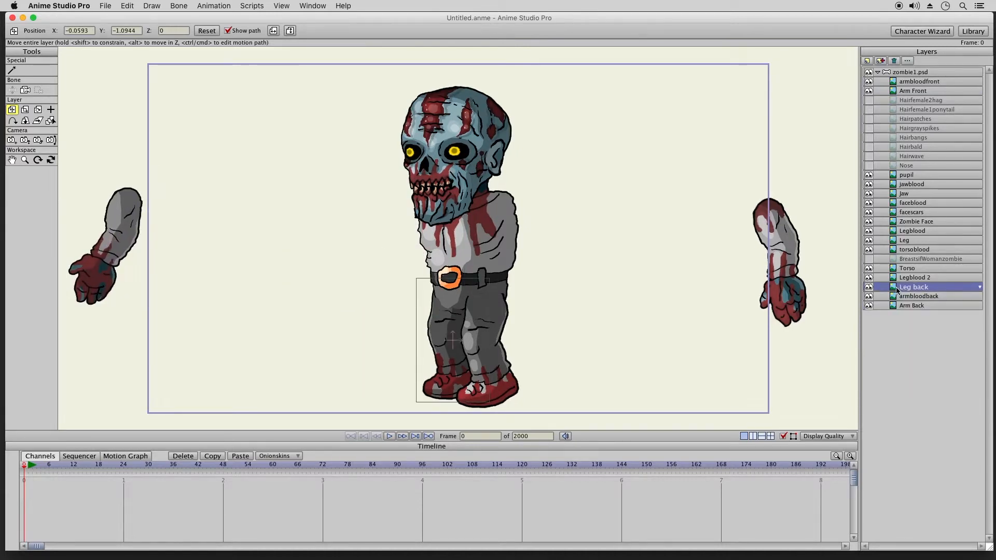
left_click(896, 280, "shift")
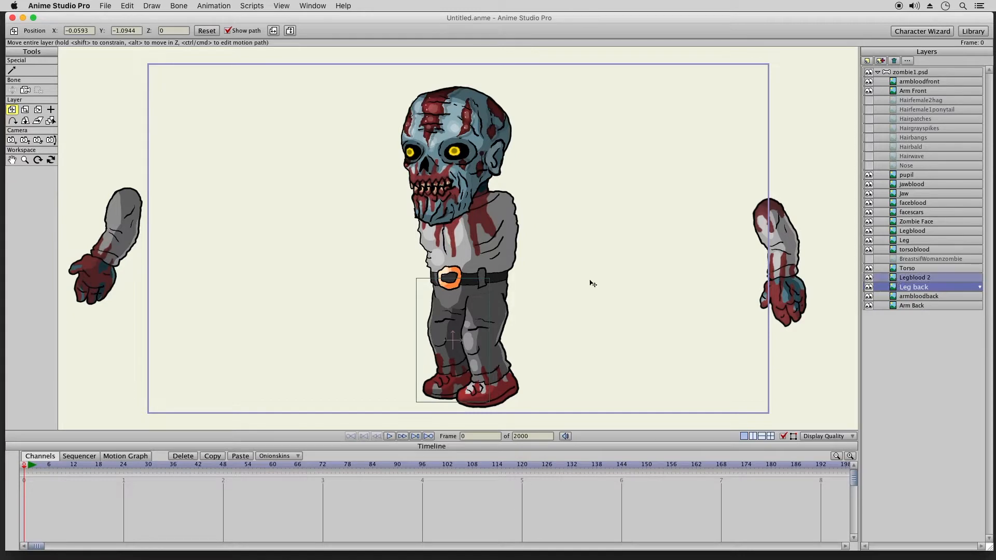
left_click_drag(513, 259, 300, 397)
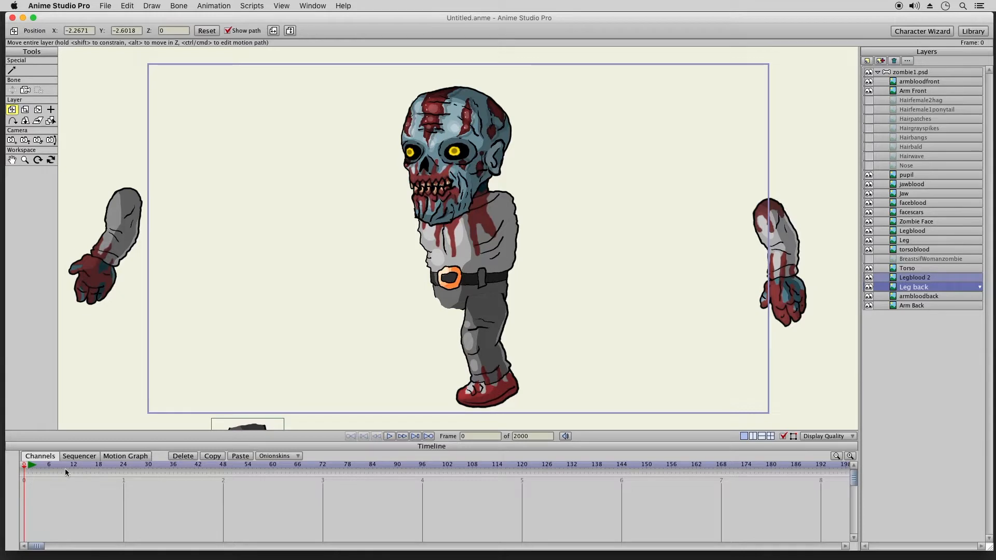
left_click(910, 240)
left_click(914, 231, "shift")
left_click_drag(518, 261, 665, 395)
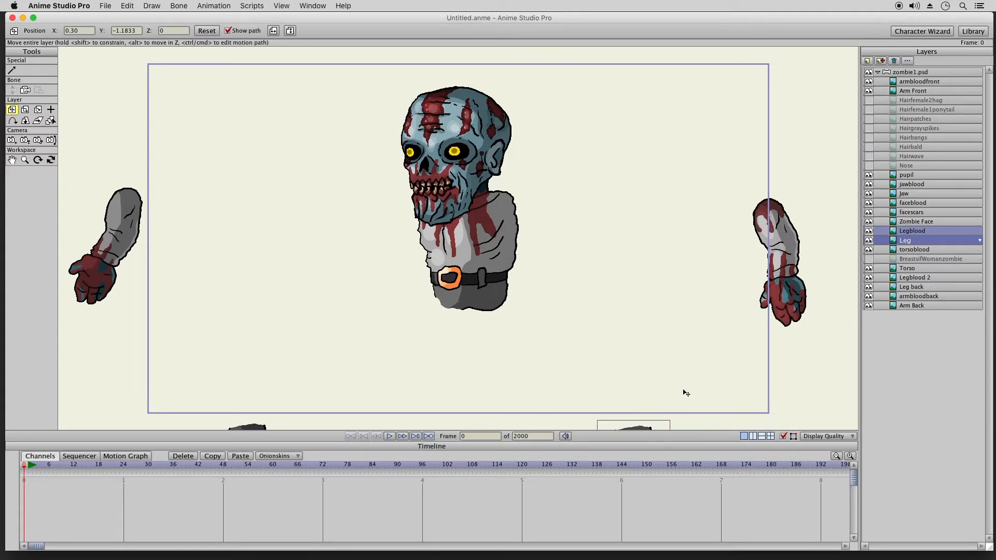
Move all head layers from Zombie Face through Hairfemale2hag together straight up off the torso, above the frame
left_click(926, 222)
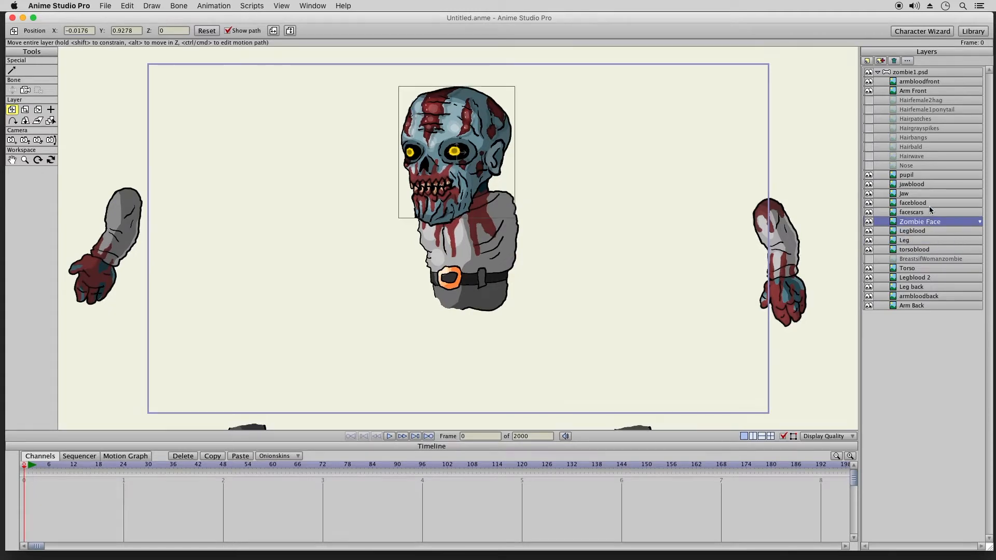
left_click(917, 101, "shift")
left_click_drag(453, 197, 456, 46)
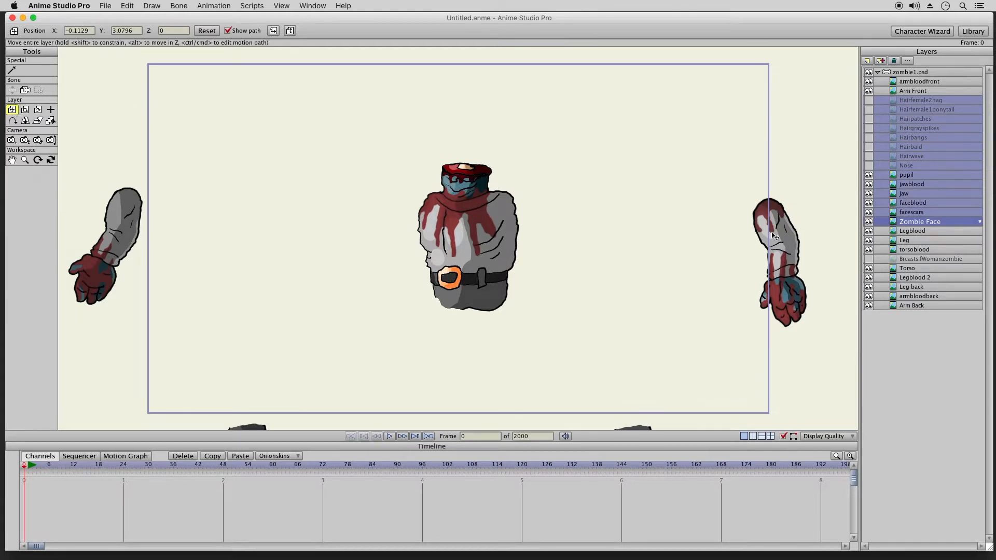
Add a vertical torso bone to the zombie1.psd bone layer, running from the base of the hips to the top of the neck
left_click(910, 73)
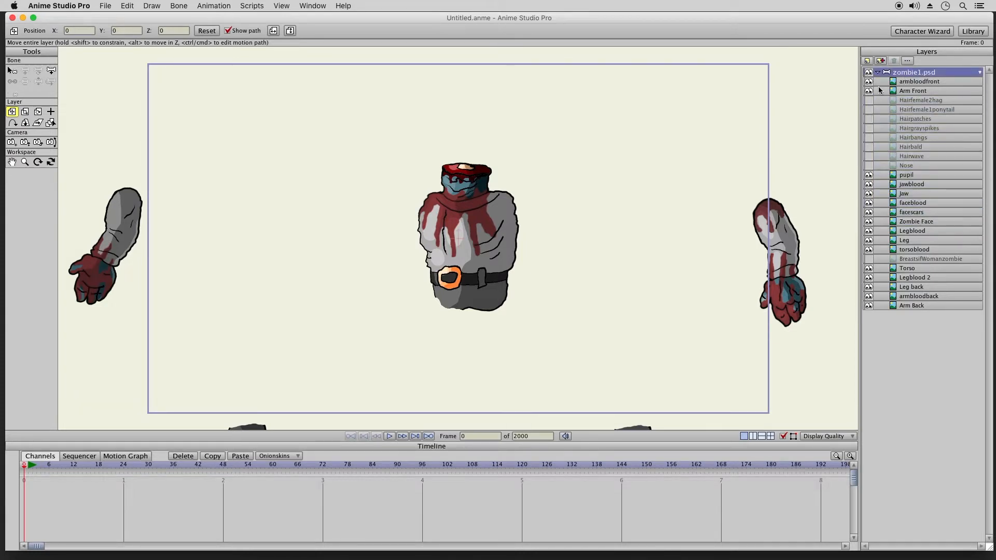
left_click(51, 70)
left_click_drag(468, 310, 465, 166)
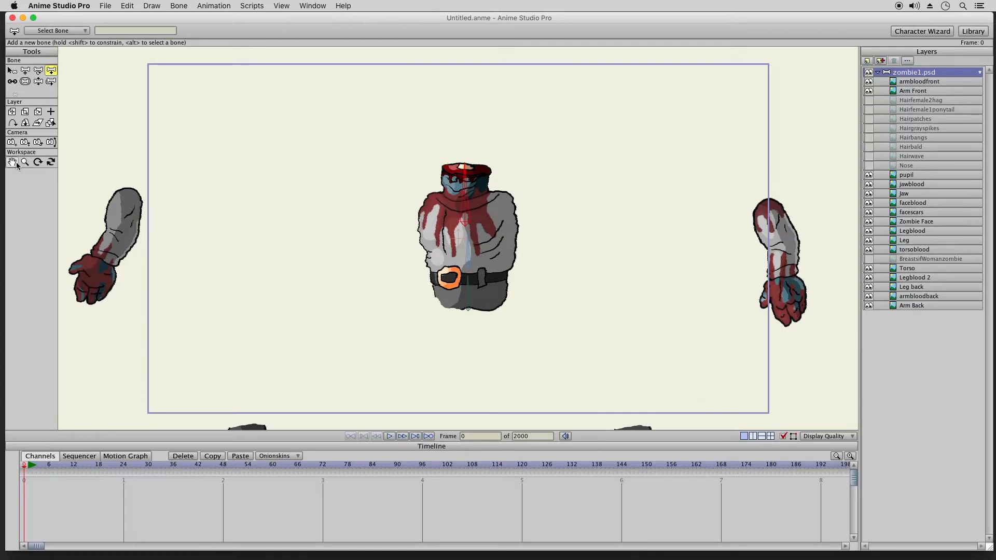
Add a head bone from just behind the jaw up through the skull, ending above the top of the head
left_click_drag(377, 72, 391, 273)
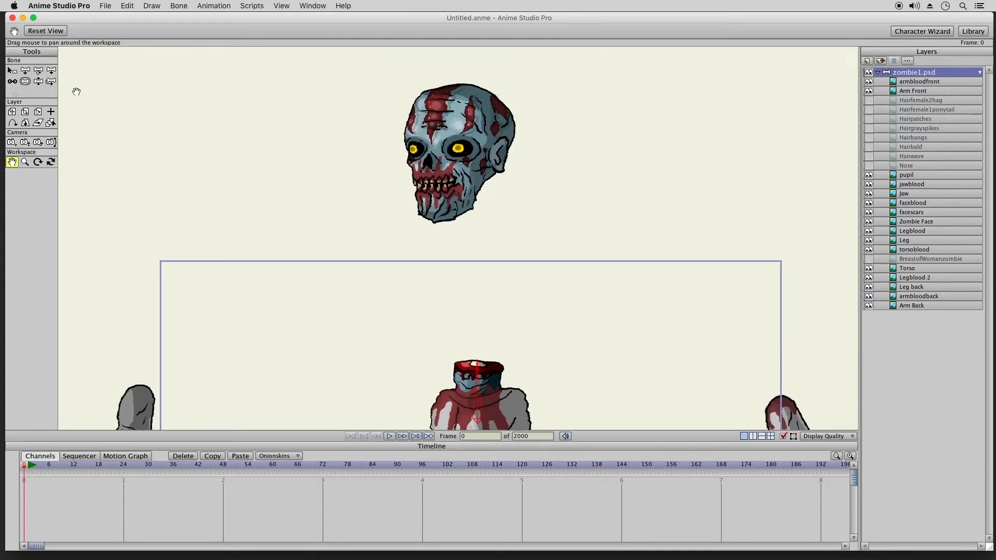
left_click(51, 70)
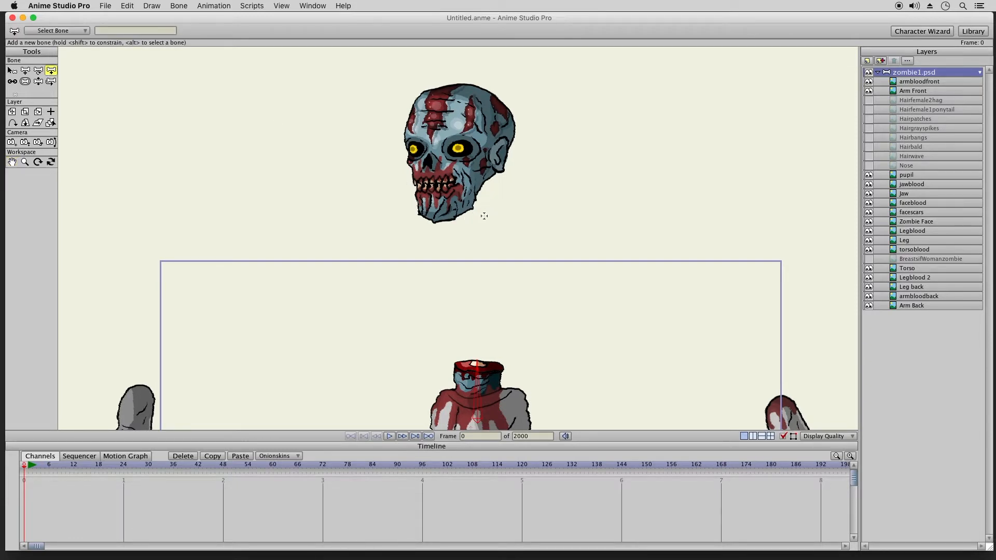
left_click_drag(488, 216, 435, 41)
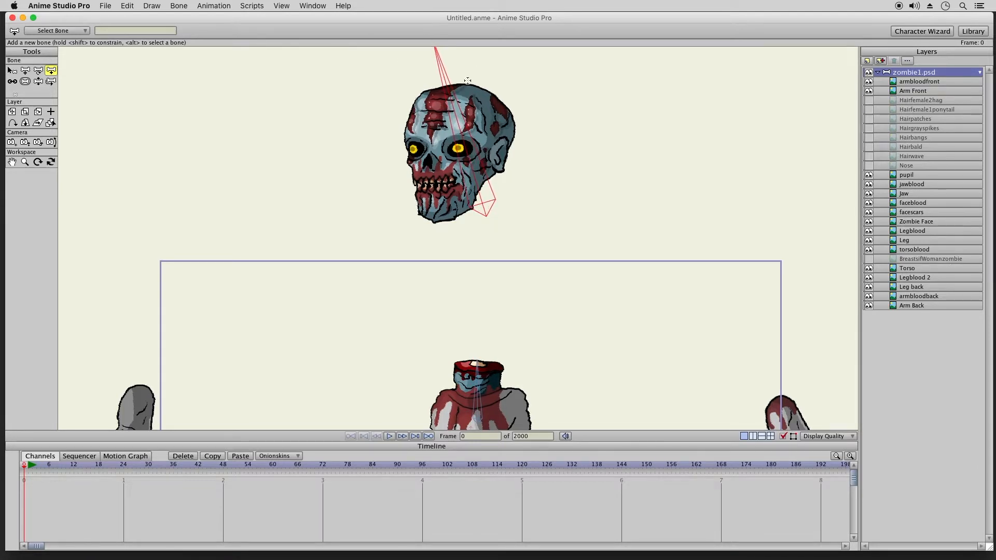
Briefly show and hide the Hairfemale2hag layer to check that the head bone extends beyond the tallest hair
left_click(868, 101)
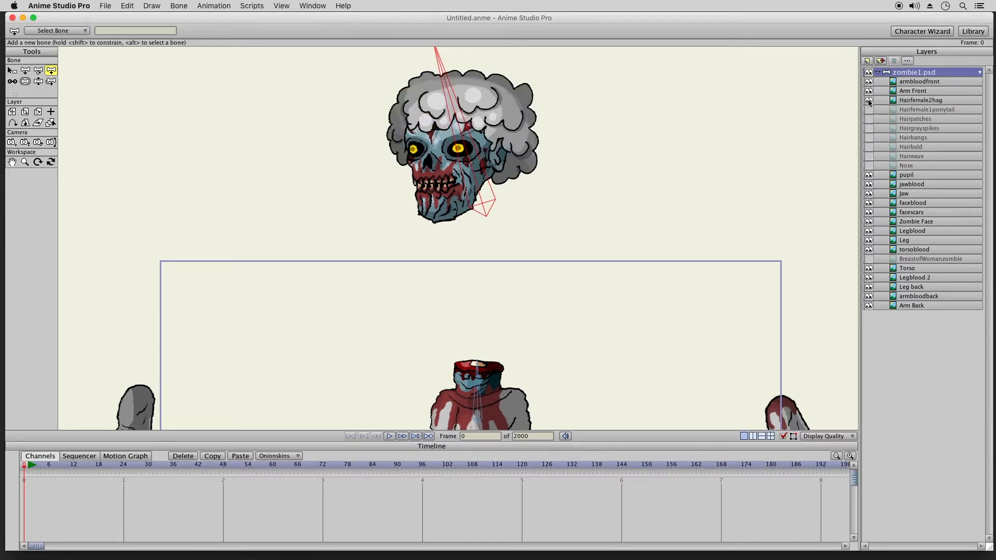
left_click(868, 101)
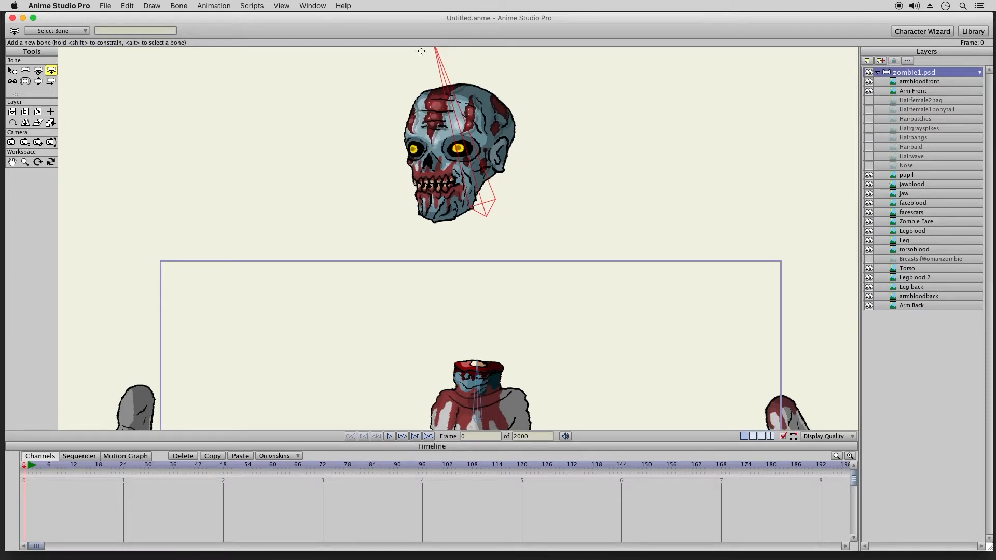
left_click(869, 100)
left_click(868, 100)
Test the torso and head bones with Manipulate Bones by swinging the head bone slightly to see how the separated parts react
left_click(25, 162)
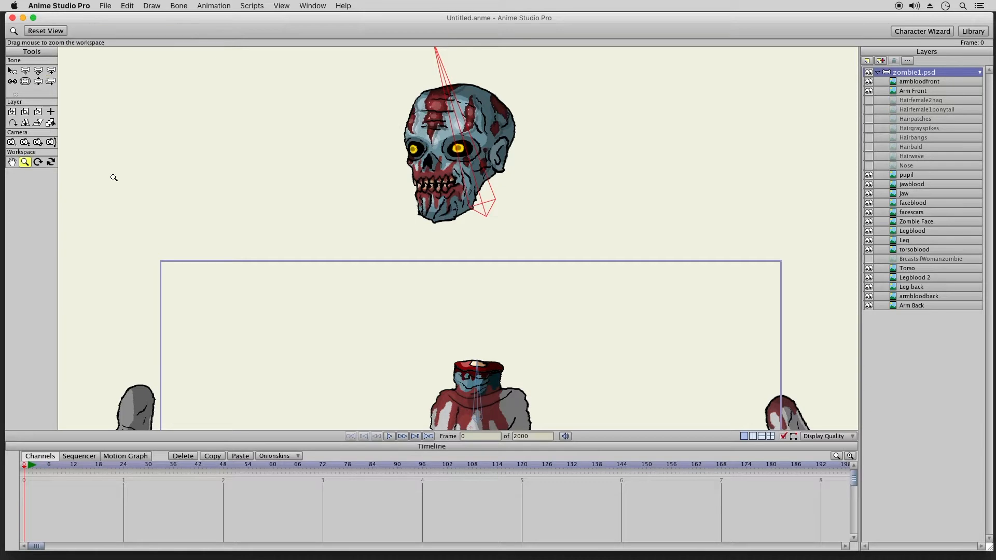
left_click_drag(567, 314, 349, 301)
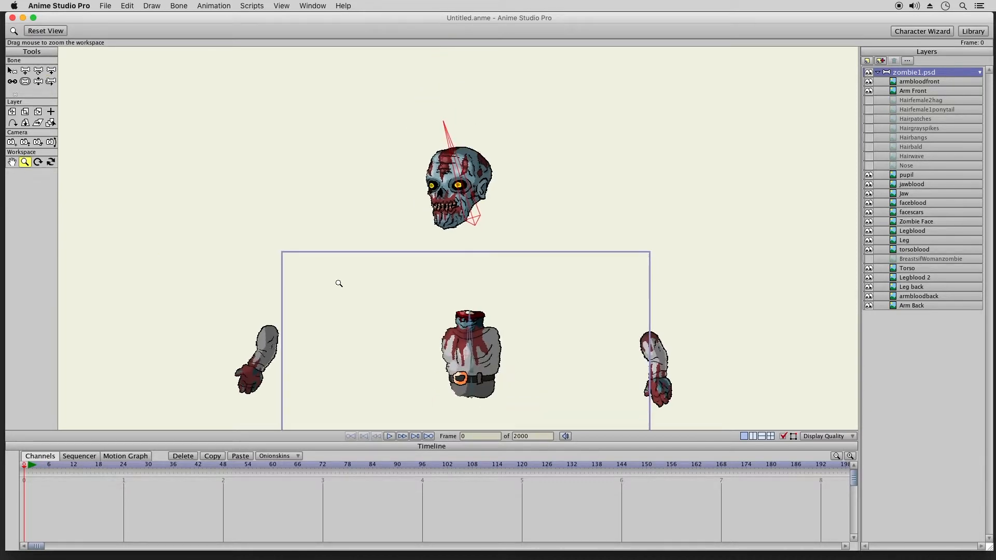
left_click(11, 162)
scroll(443, 304, "down", 4)
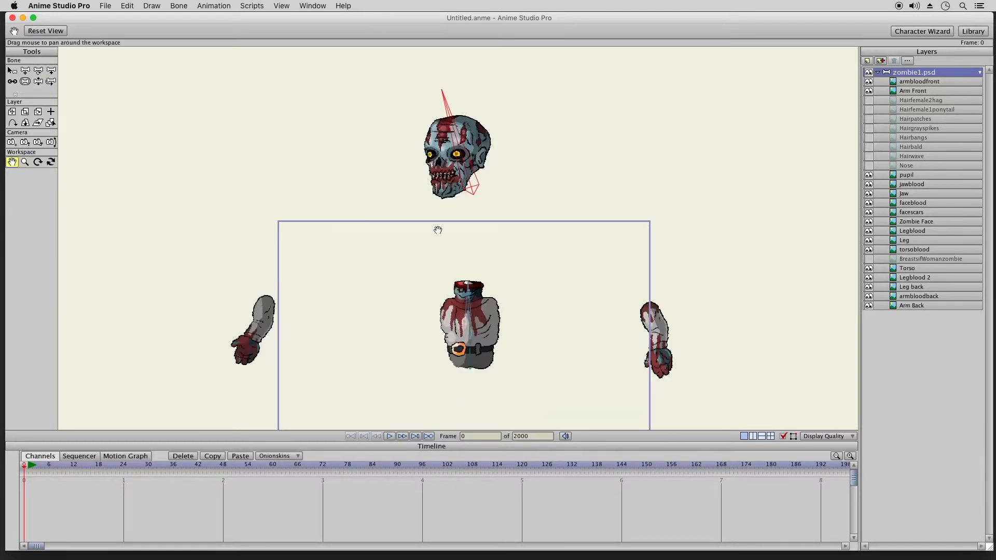
left_click_drag(442, 198, 450, 198)
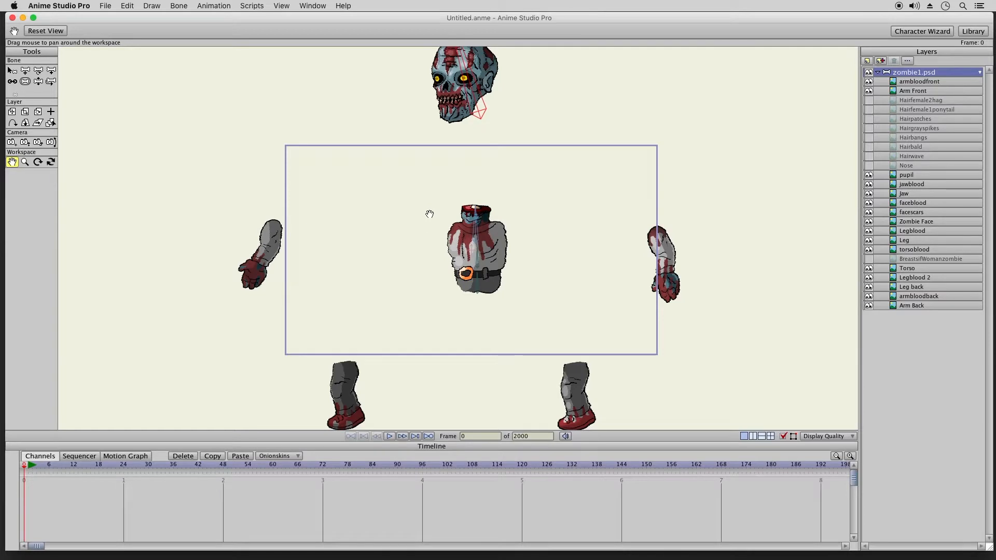
left_click(11, 70)
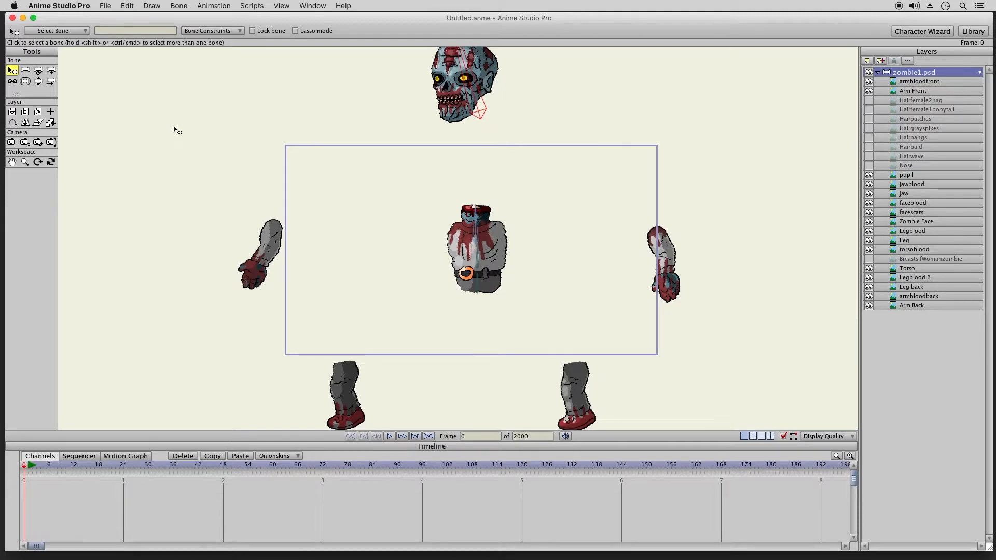
left_click(38, 81)
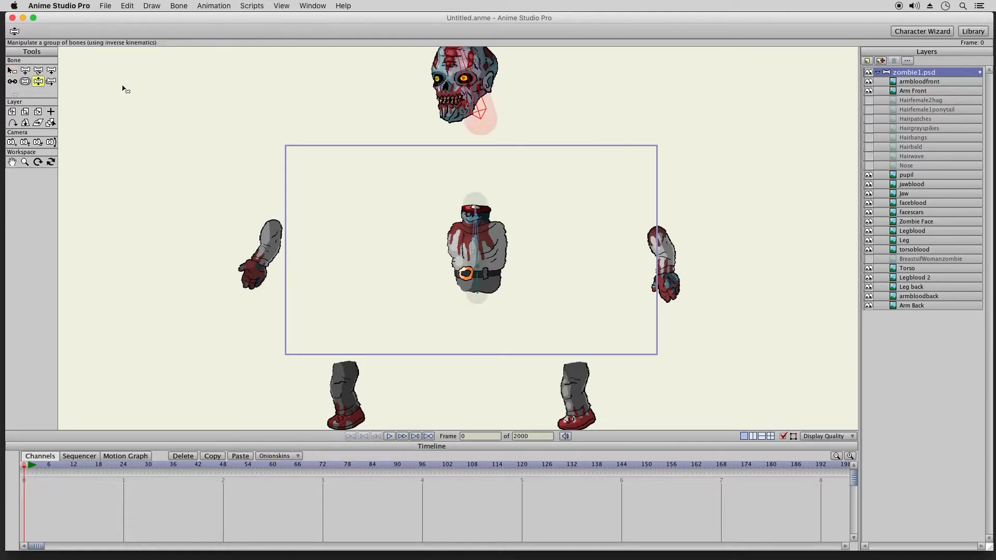
mouse_move(492, 86)
left_mouse_down()
mouse_move(497, 77)
mouse_move(479, 82)
left_mouse_up()
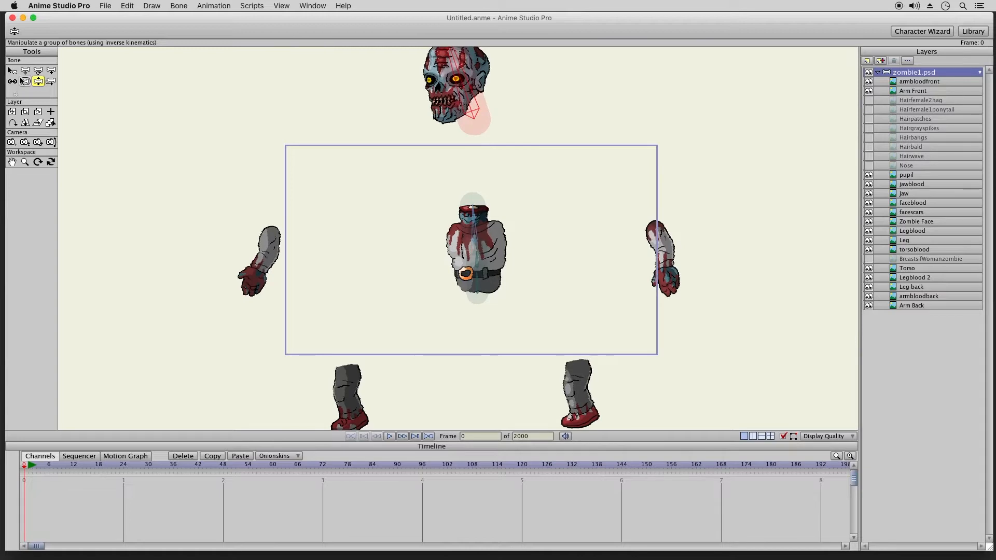
With the torso bone selected as parent, add a chain of two bones down the back arm from the shoulder to the hand
left_click(12, 72)
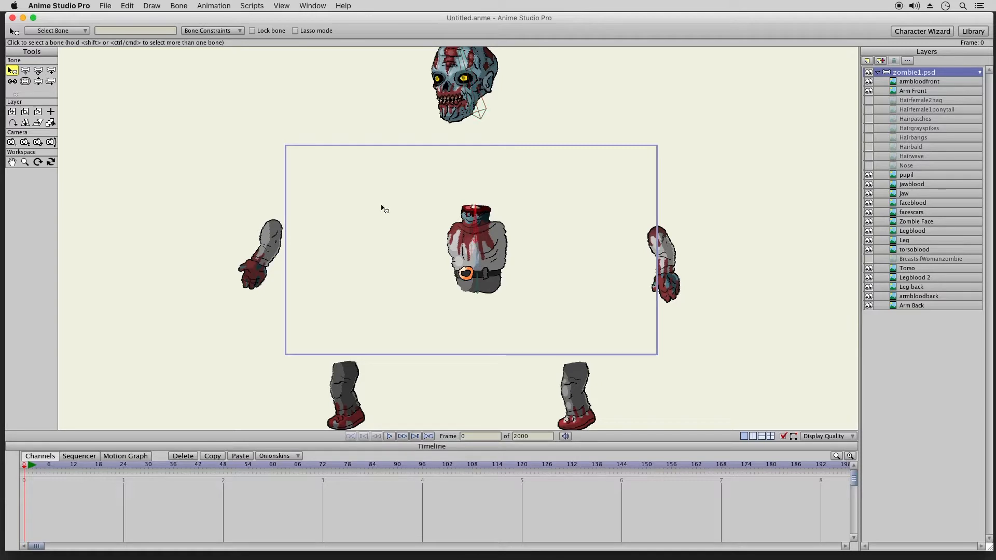
left_click(51, 70)
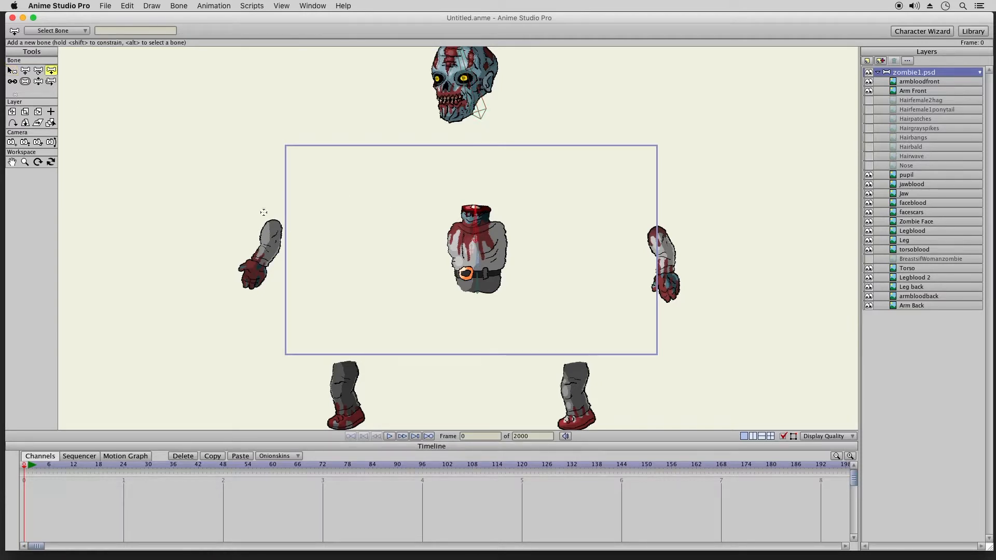
left_click_drag(274, 224, 270, 241)
left_click_drag(269, 248, 253, 286)
With the torso bone selected as parent, add bones down the front arm from the shoulder to the fingertips
left_click(13, 72)
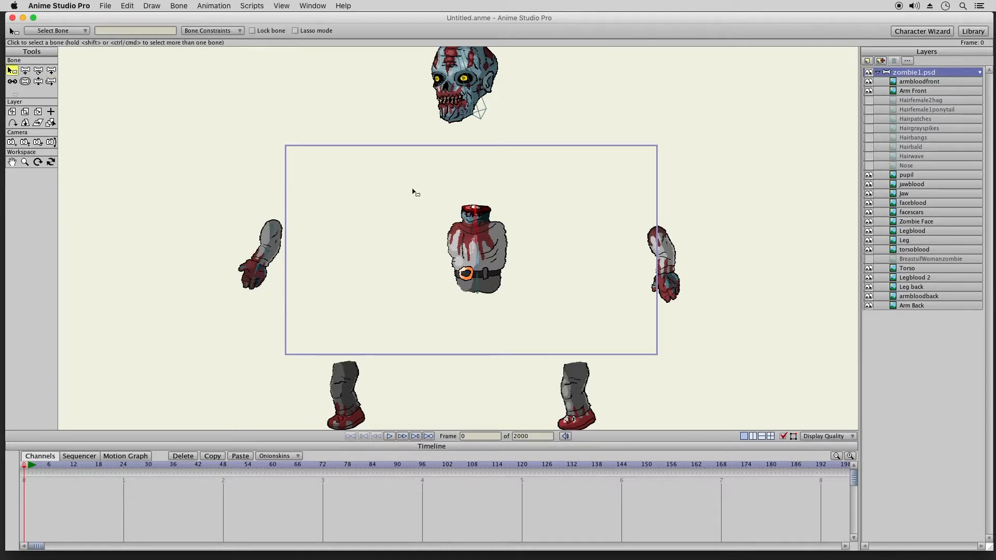
left_click(50, 70)
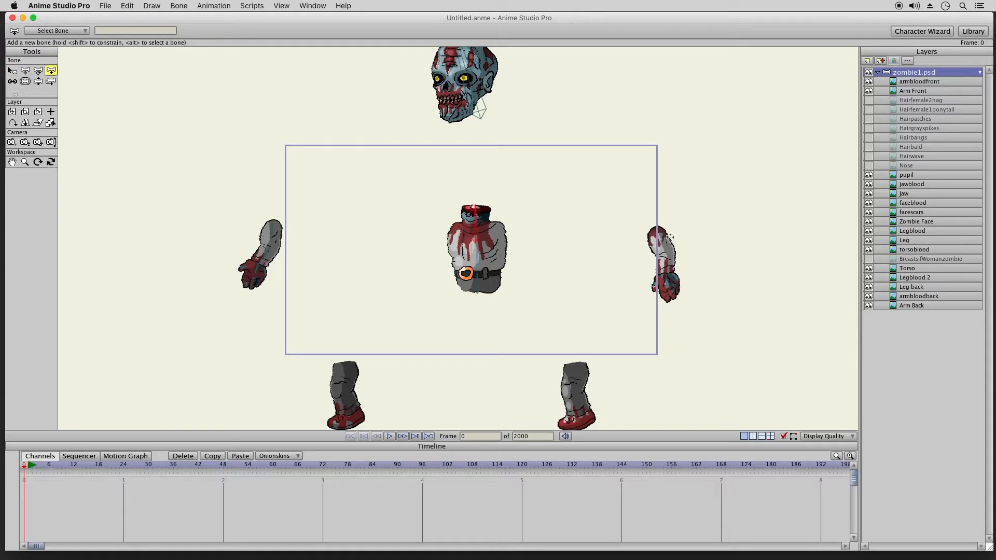
left_click_drag(655, 230, 672, 301)
left_click(11, 70)
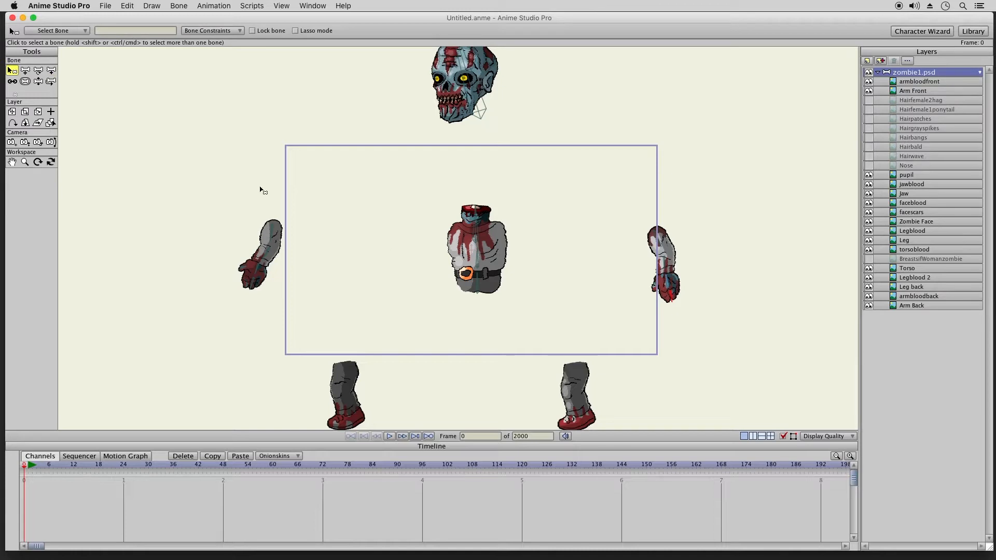
With the torso bone selected as parent, add a chain of bones down the back leg from the hip to the foot
left_click(11, 162)
left_click_drag(400, 300, 421, 227)
left_click(11, 70)
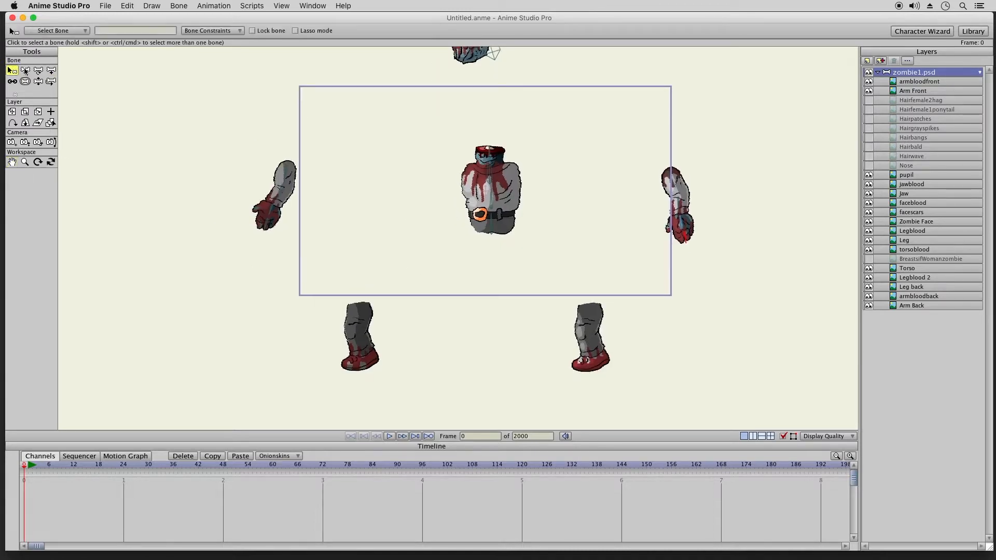
left_click(506, 229)
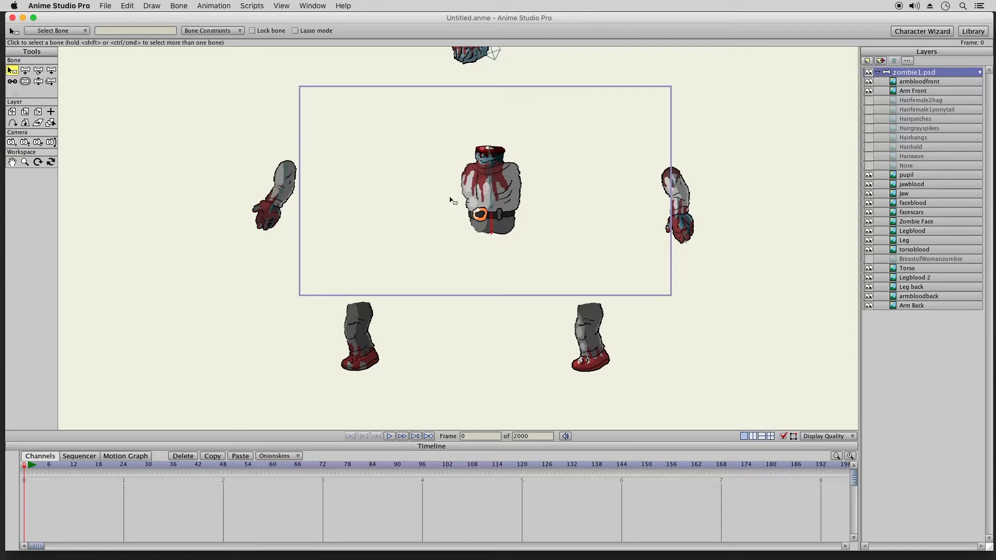
left_click(50, 70)
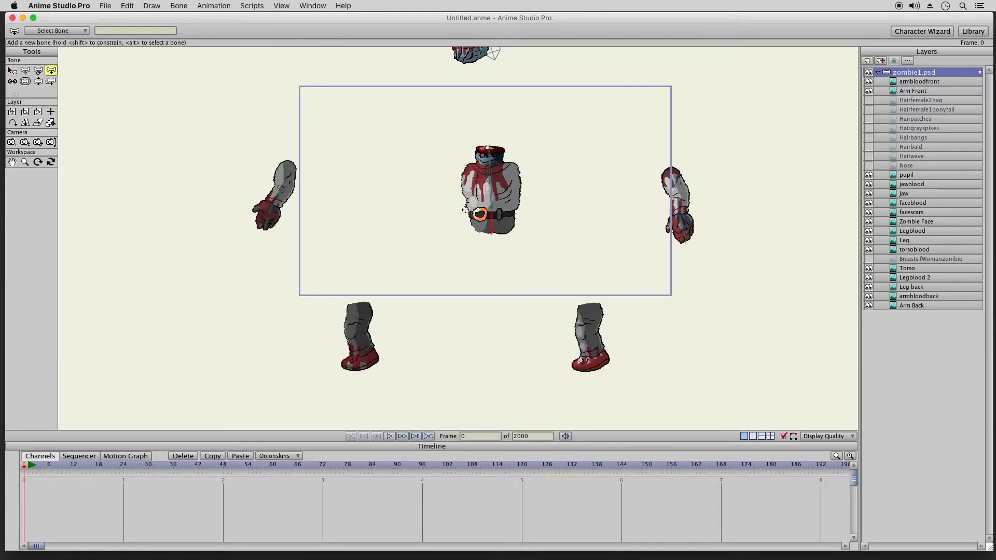
mouse_move(359, 303)
left_mouse_down()
mouse_move(365, 361)
mouse_move(343, 366)
left_mouse_up()
With the torso bone selected as parent, add a chain of bones down the front leg from the hip through the knee to the foot
left_click(12, 70)
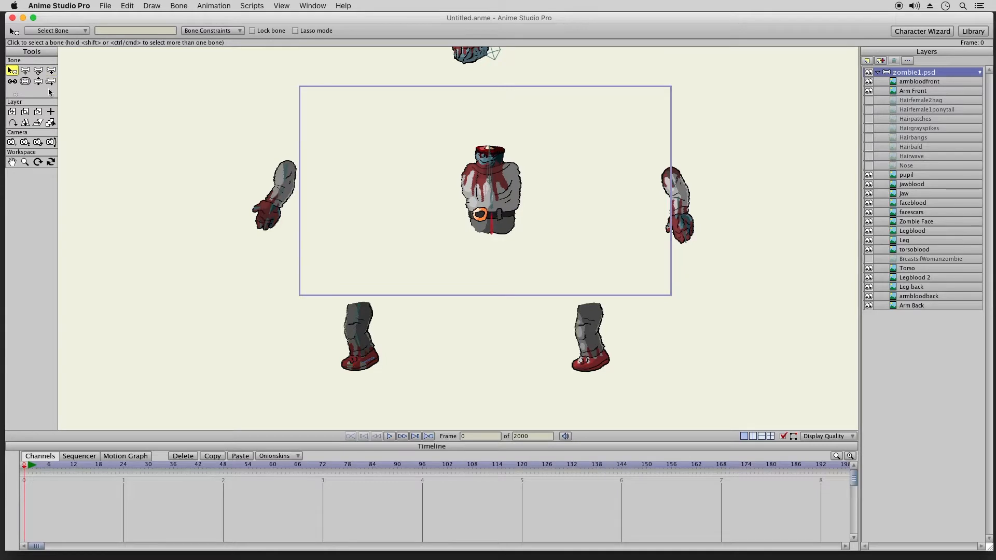
left_click(51, 70)
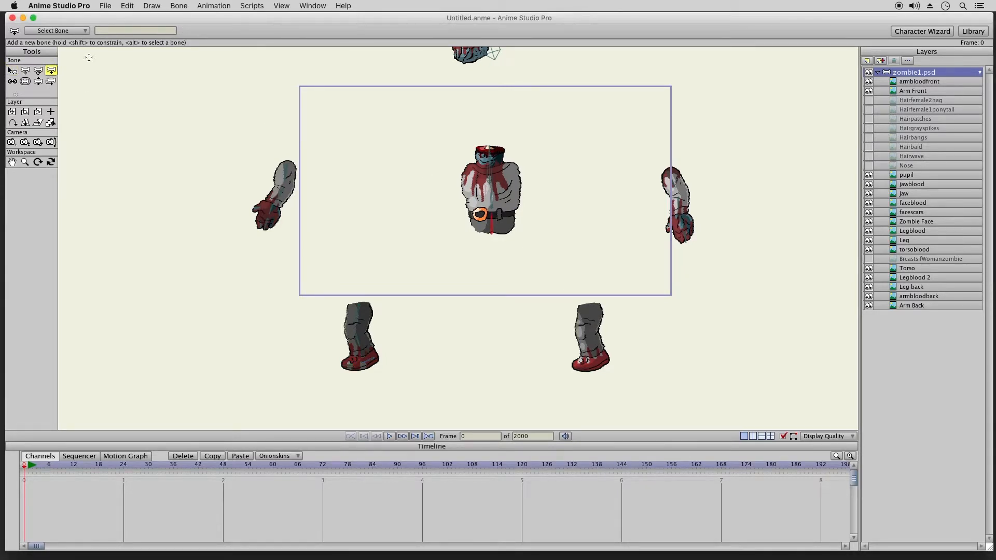
left_click(12, 70)
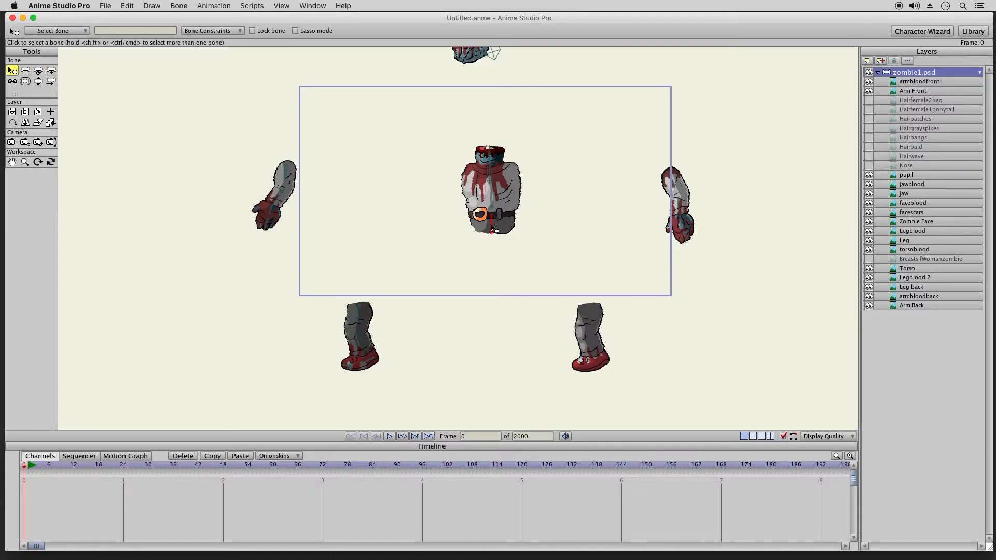
left_click(51, 72)
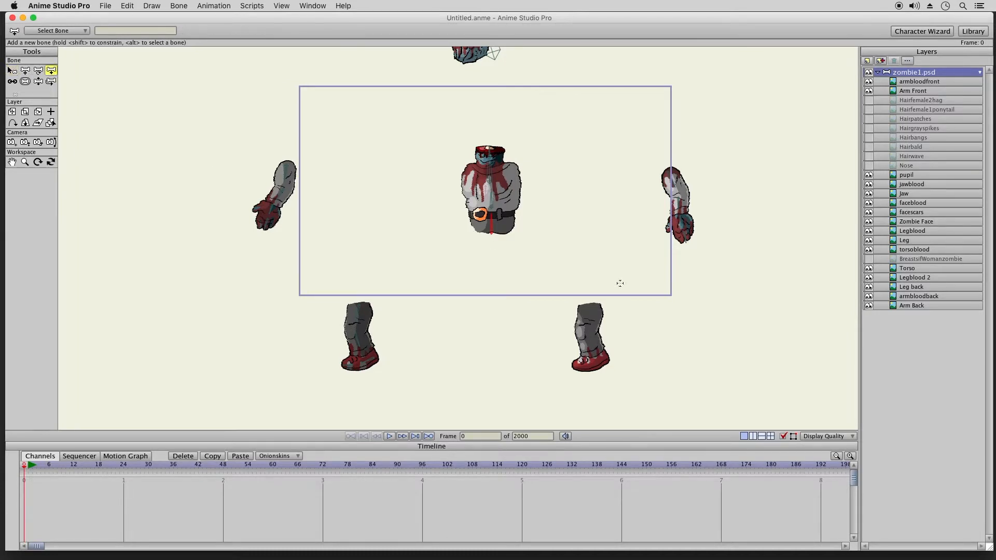
left_click_drag(587, 305, 585, 327)
left_click_drag(585, 334, 600, 360)
Use Offset Bone to move both arms onto the torso's shoulders and both legs onto its hips
left_click(12, 70)
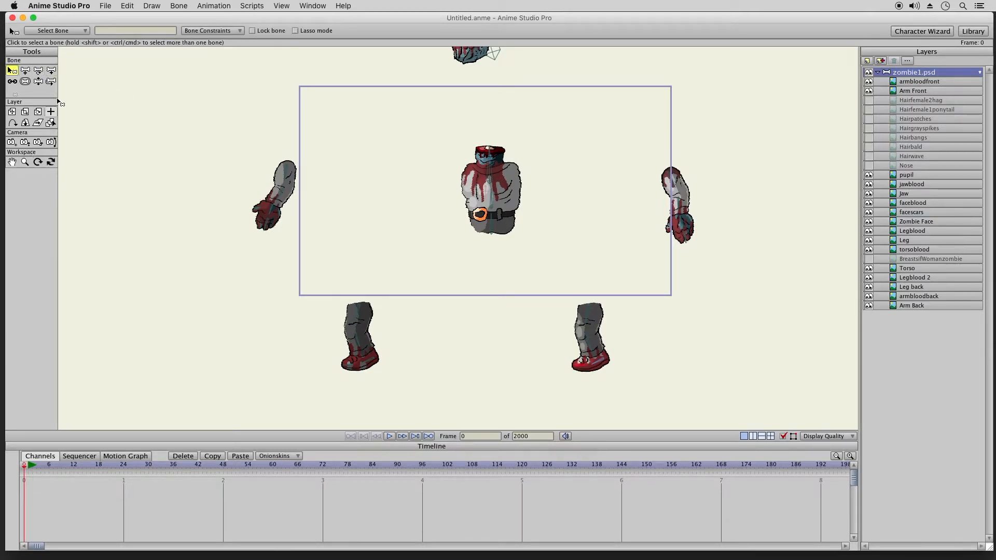
left_click(50, 82)
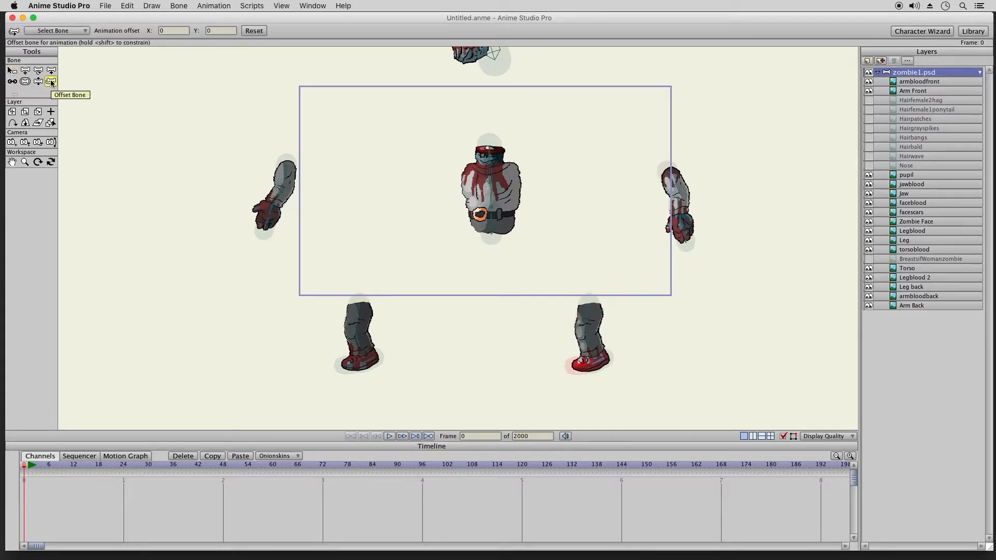
left_click_drag(291, 175, 473, 179)
left_click_drag(679, 182, 523, 188)
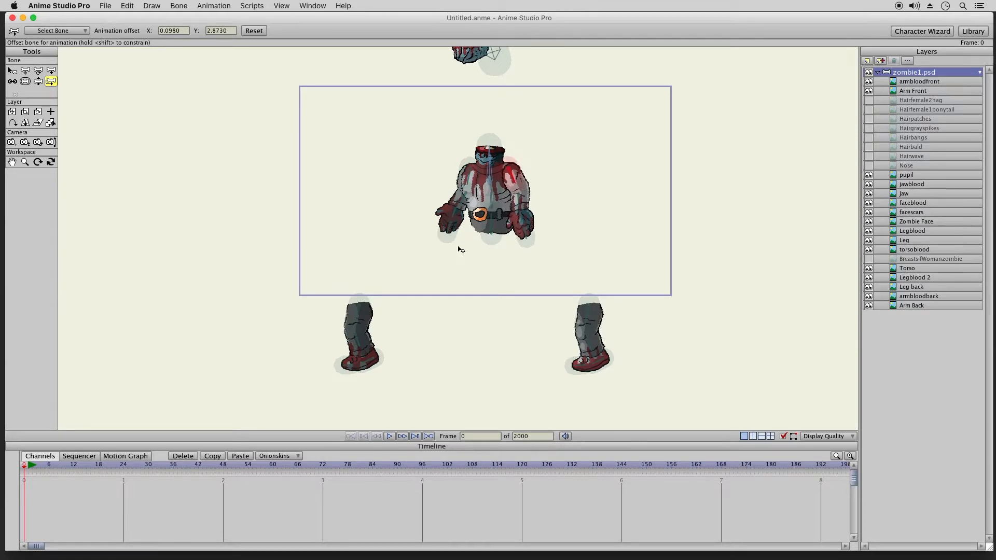
left_click_drag(358, 322, 480, 238)
left_click_drag(593, 315, 502, 233)
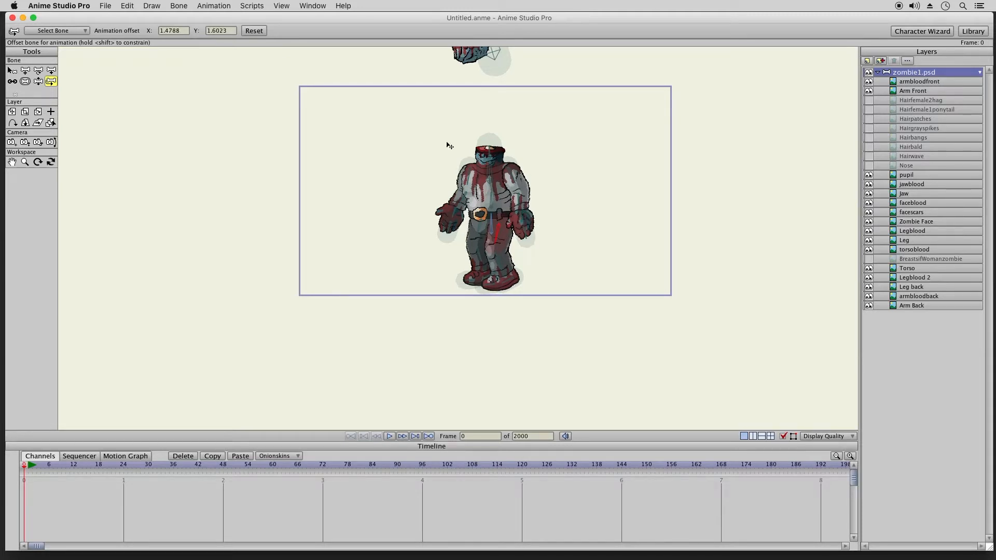
Use Offset Bone to move the head down onto the neck and fine-tune its position
left_click(12, 162)
left_click_drag(429, 133, 424, 232)
left_click(51, 82)
left_click_drag(486, 141, 493, 258)
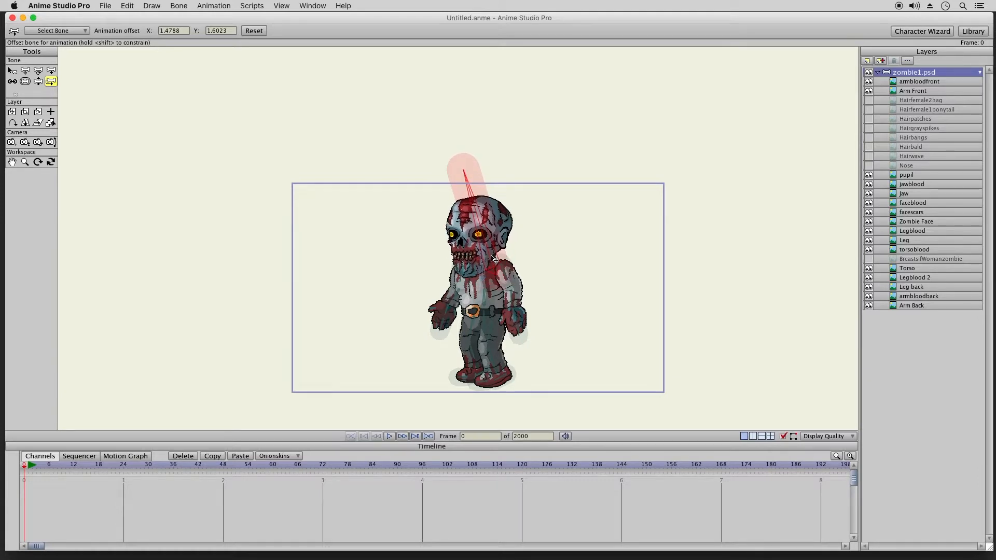
left_click_drag(494, 257, 498, 265)
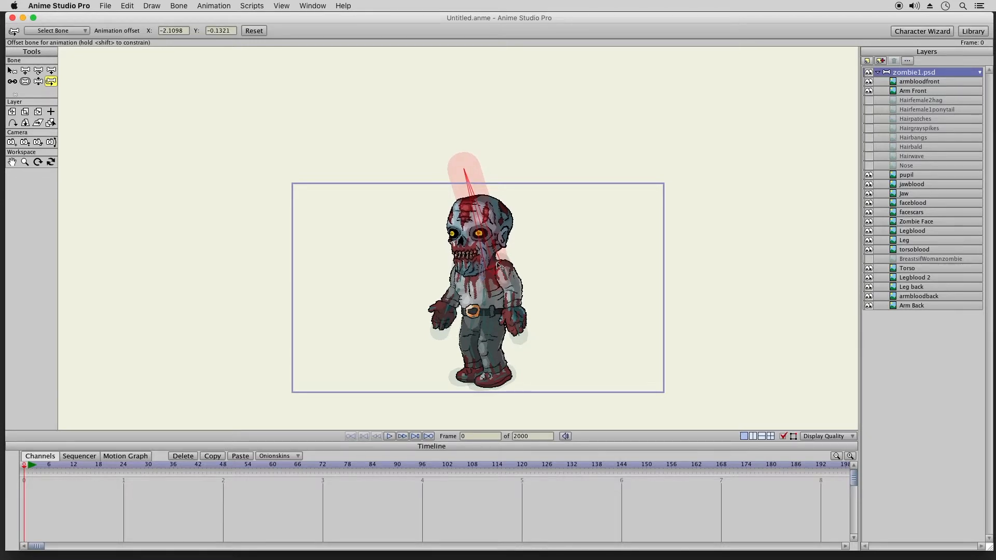
left_click_drag(495, 265, 502, 271)
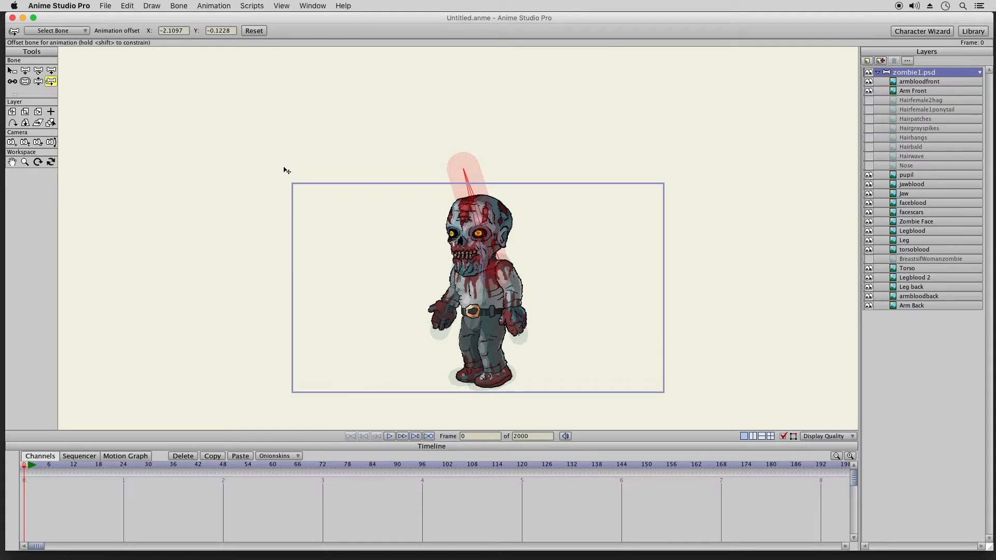
Test the assembled zombie with Manipulate Bones by moving the torso and head bones and checking the neck joint up close
left_click(11, 70)
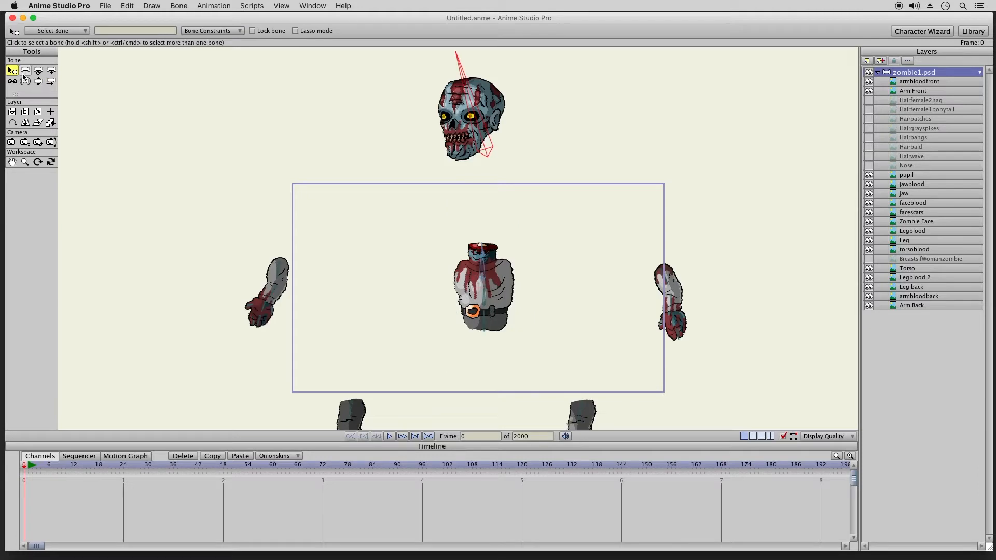
left_click(37, 82)
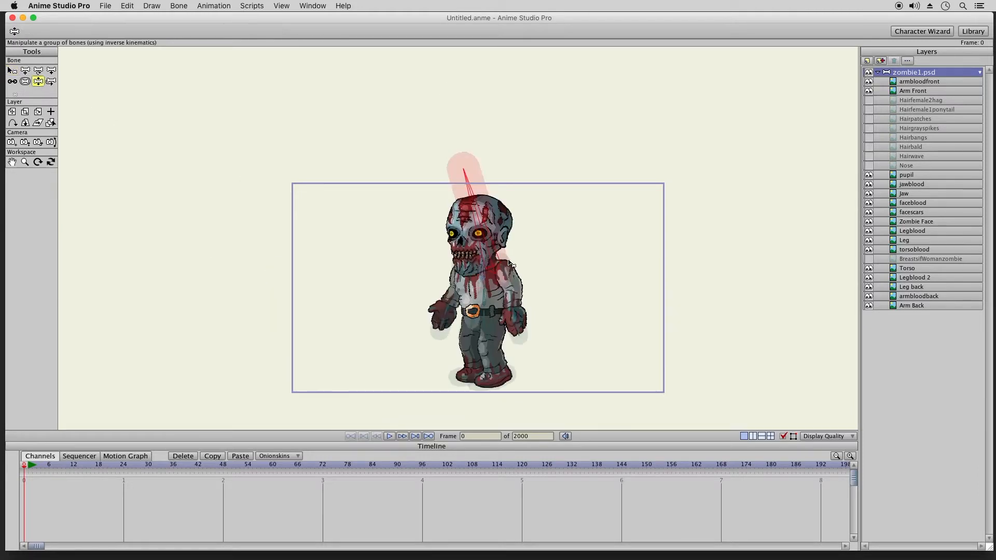
left_click(25, 162)
left_click_drag(547, 282, 627, 278)
left_click(13, 162)
left_click_drag(377, 256, 356, 176)
left_click(24, 163)
left_click_drag(412, 202, 435, 203)
left_click(38, 81)
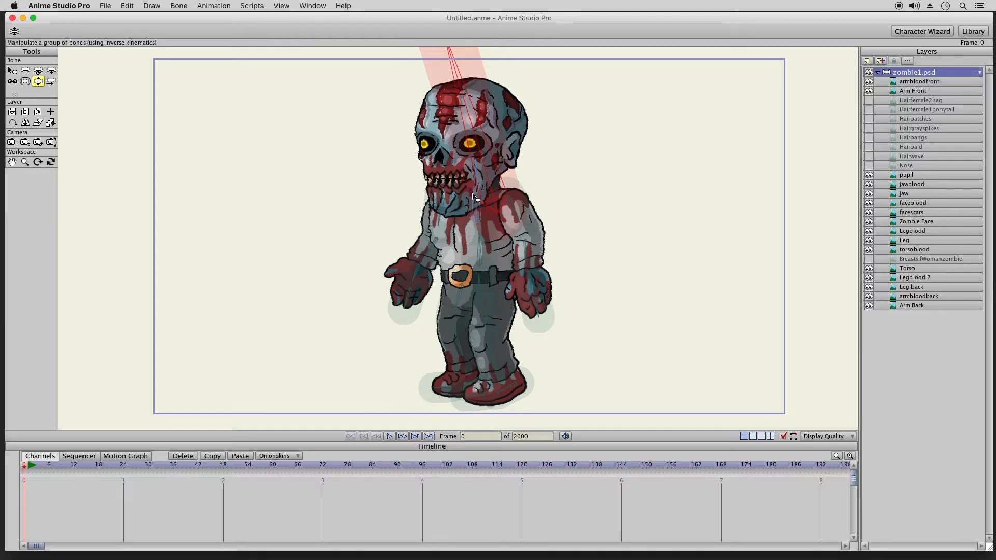
left_click_drag(477, 207, 489, 116)
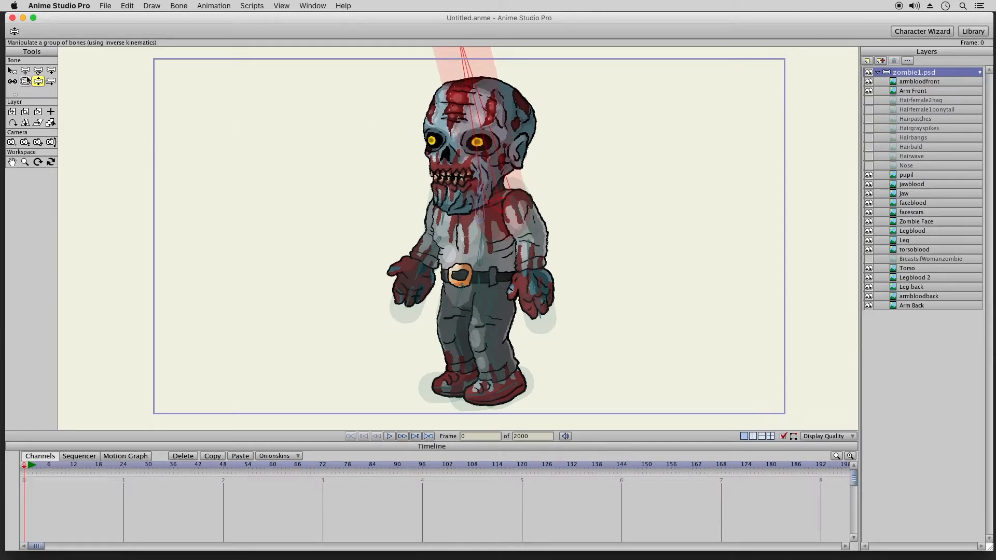
Fine-tune the head bone's offset on the neck, testing the head's movement with Manipulate Bones between adjustments
left_click(52, 82)
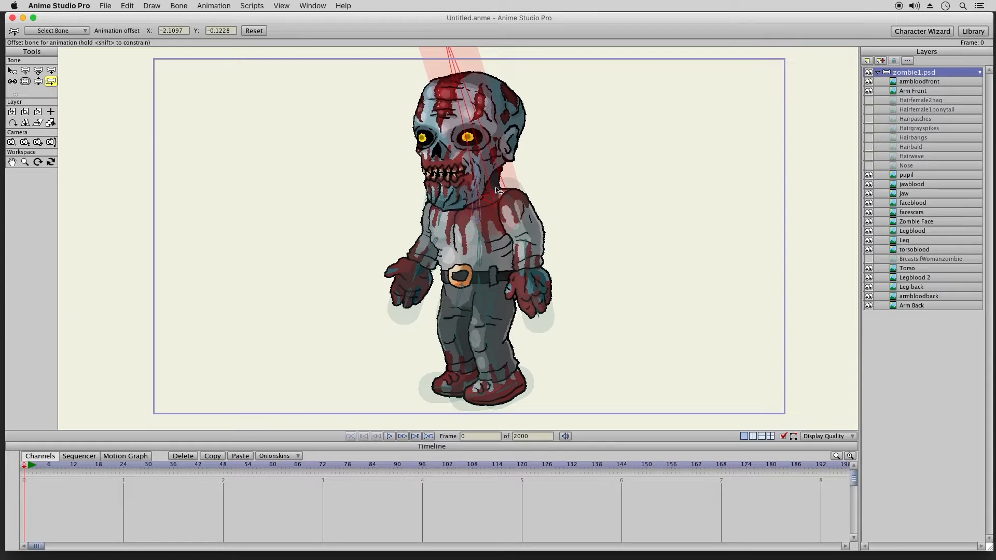
left_click_drag(499, 189, 498, 188)
left_click(42, 81)
mouse_move(480, 141)
left_mouse_down()
mouse_move(458, 149)
mouse_move(499, 146)
mouse_move(468, 152)
mouse_move(480, 147)
left_mouse_up()
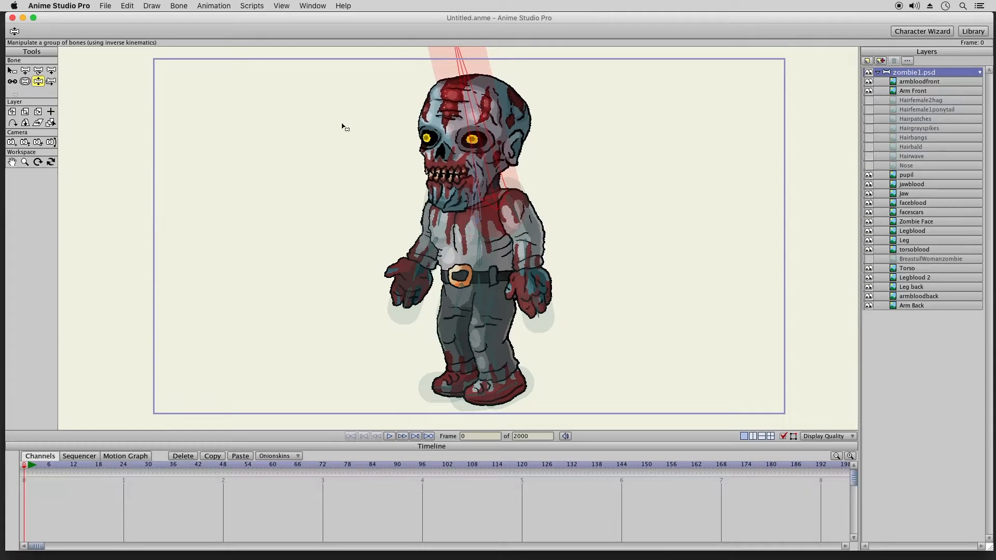
left_click(51, 81)
left_click_drag(508, 187, 499, 194)
Test the arm bones with Manipulate Bones by bending the front arm backward and raising the back arm forward
left_click(12, 70)
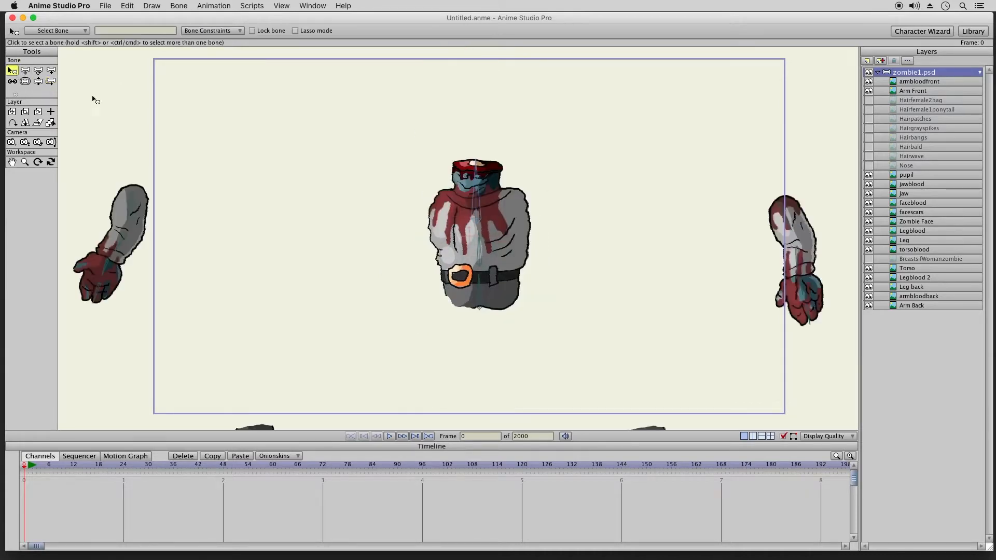
left_click(38, 81)
left_click_drag(537, 239, 561, 267)
left_click_drag(434, 231, 357, 192)
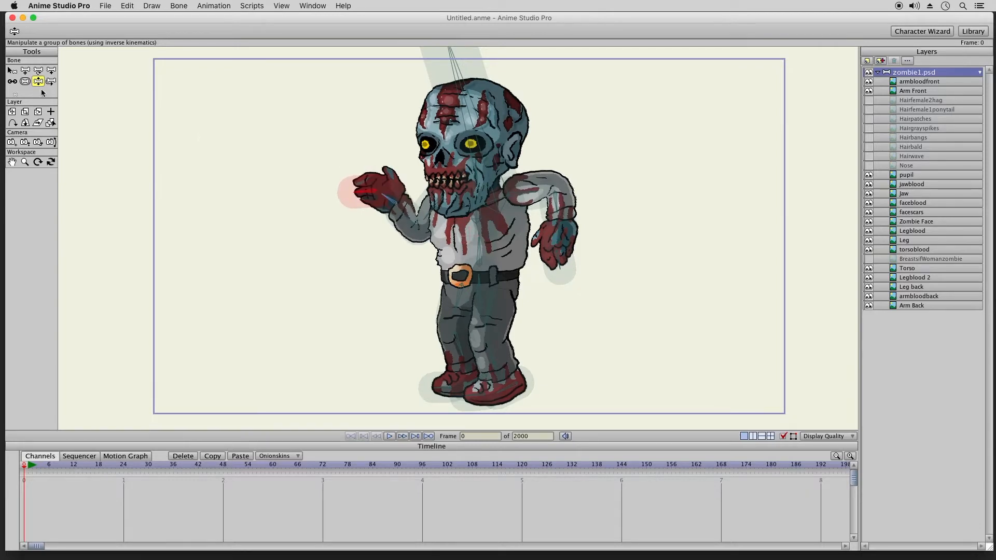
Test the leg bones with Manipulate Bones in a running pose, then bring the legs back under the body and lower the back arm
left_click_drag(499, 311, 563, 312)
left_click_drag(425, 332, 433, 295)
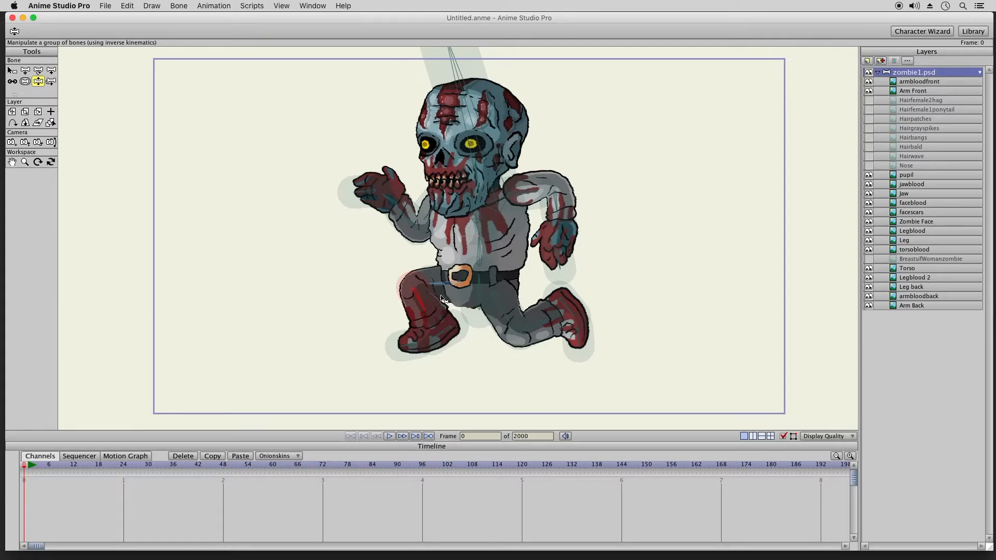
left_click_drag(423, 307, 440, 369)
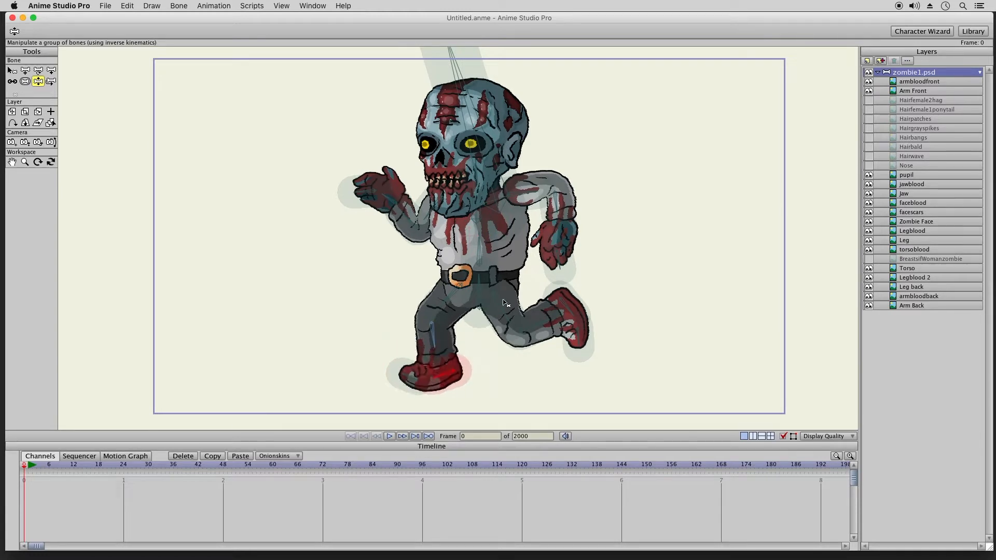
left_click_drag(499, 332, 508, 391)
left_click_drag(442, 351, 505, 378)
left_click_drag(434, 210, 418, 255)
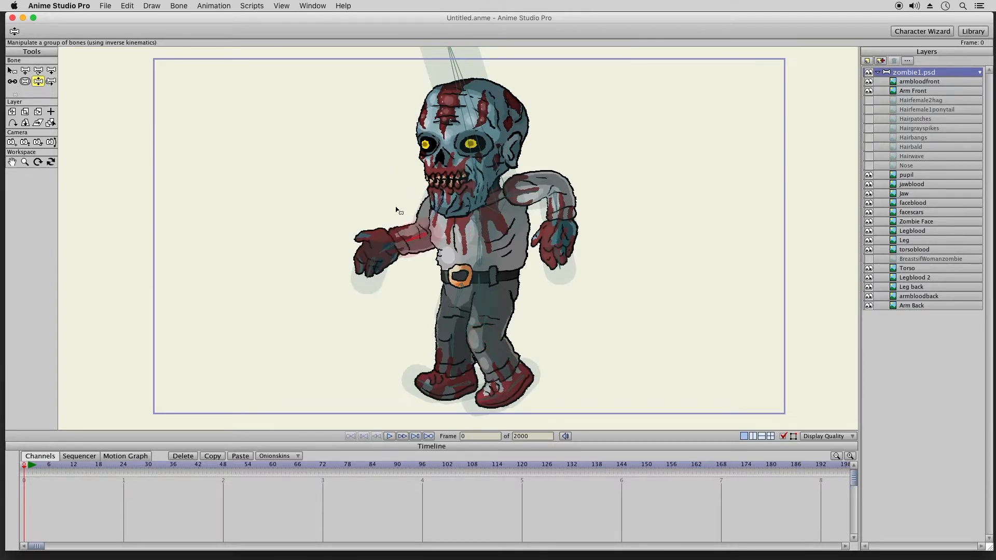
Shift the back arm slightly inward at the shoulder with Offset Bone so it sits closer behind the torso
left_click(11, 70)
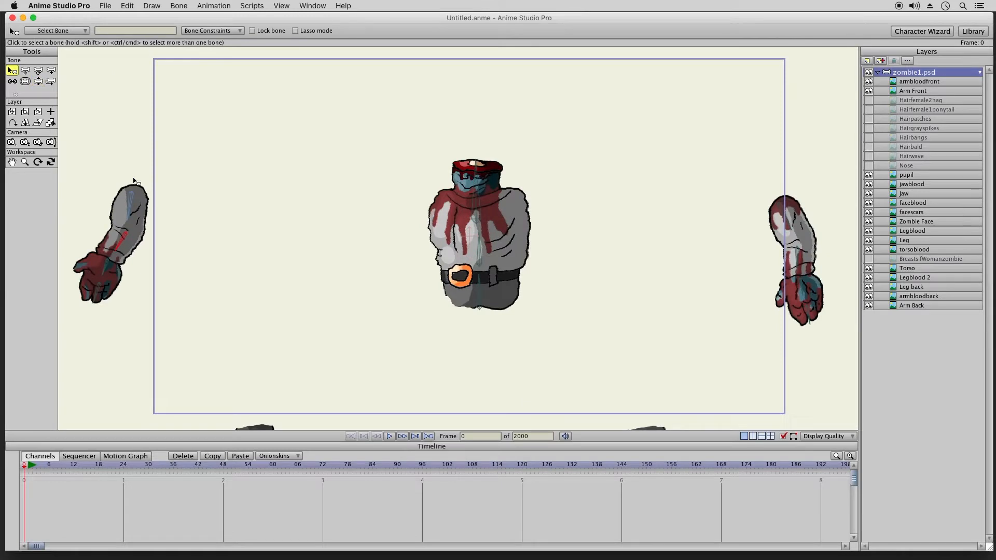
left_click(38, 81)
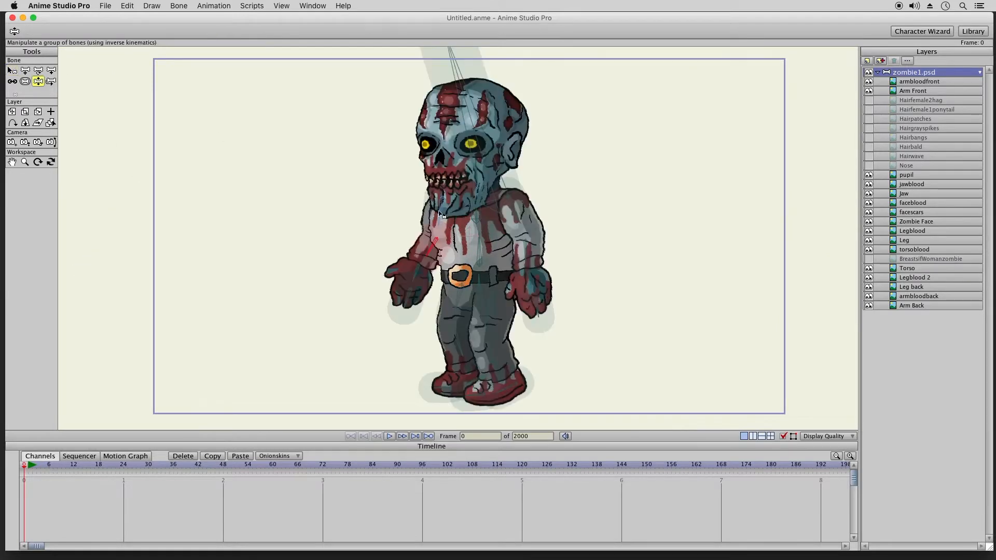
left_click(51, 81)
left_click_drag(445, 210, 452, 212)
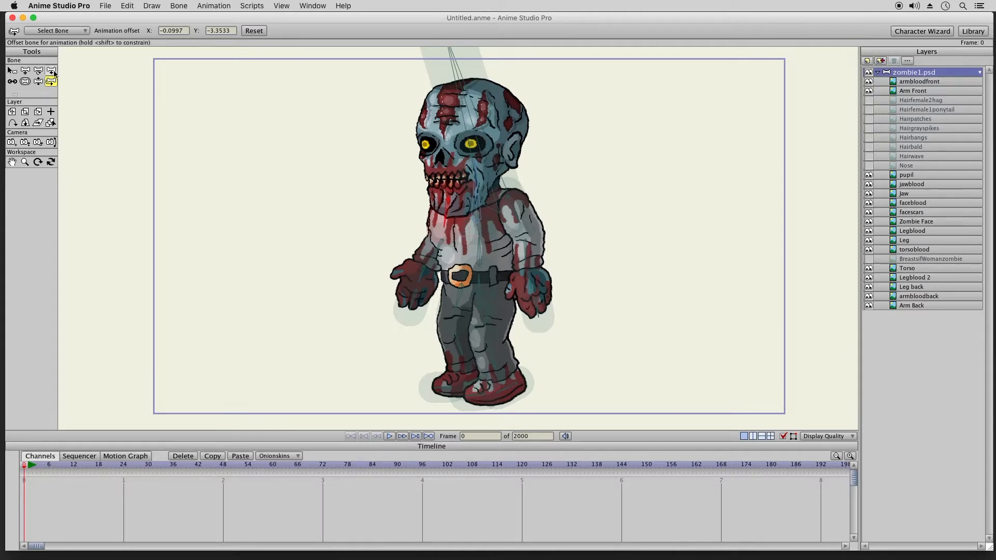
Compare the separated body parts with the assembled zombie by alternating between Select Bone and Manipulate Bones
left_click(11, 72)
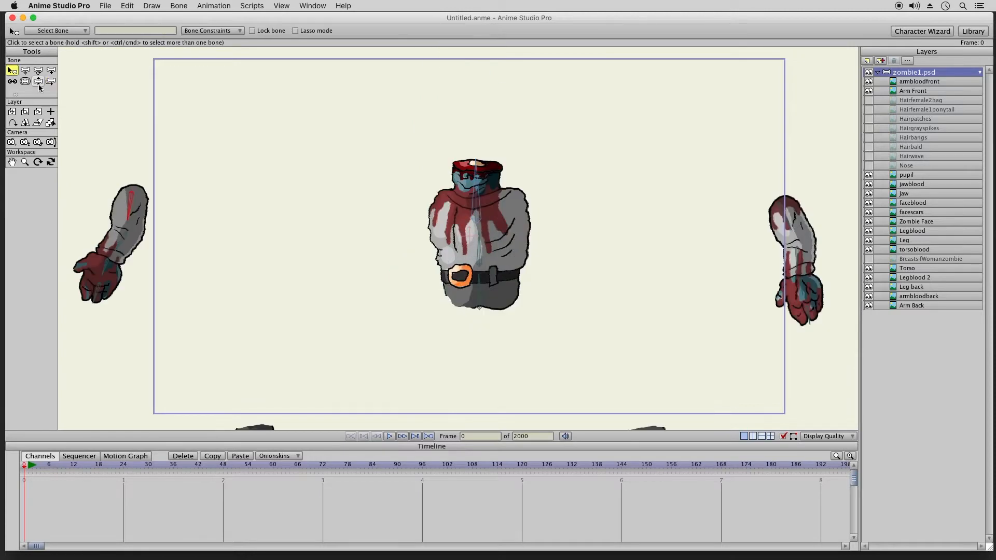
left_click(39, 82)
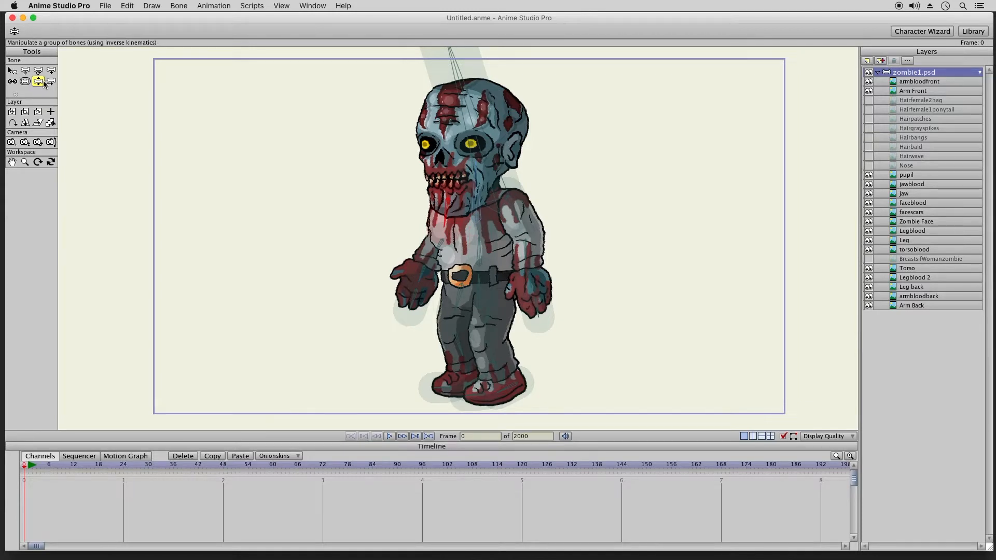
left_click(25, 163)
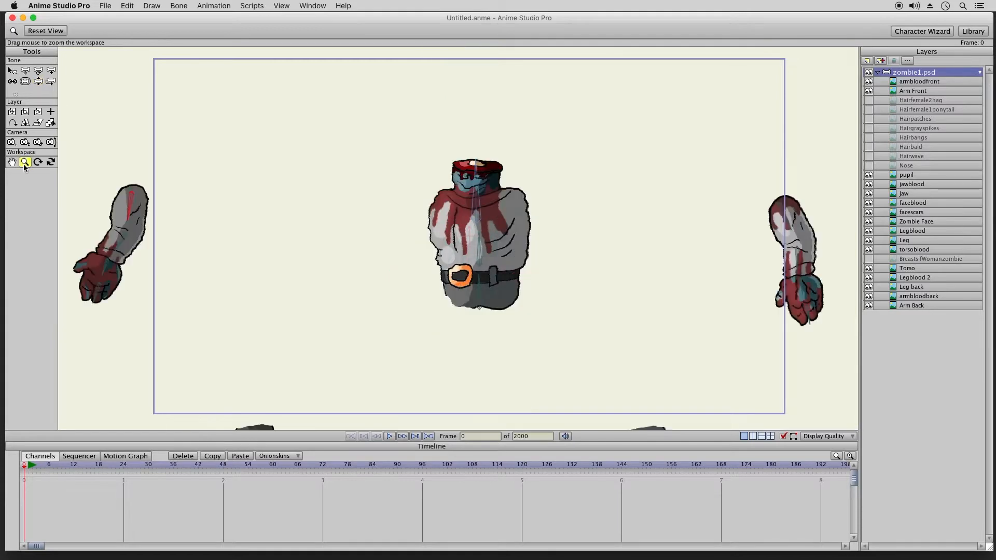
key("b")
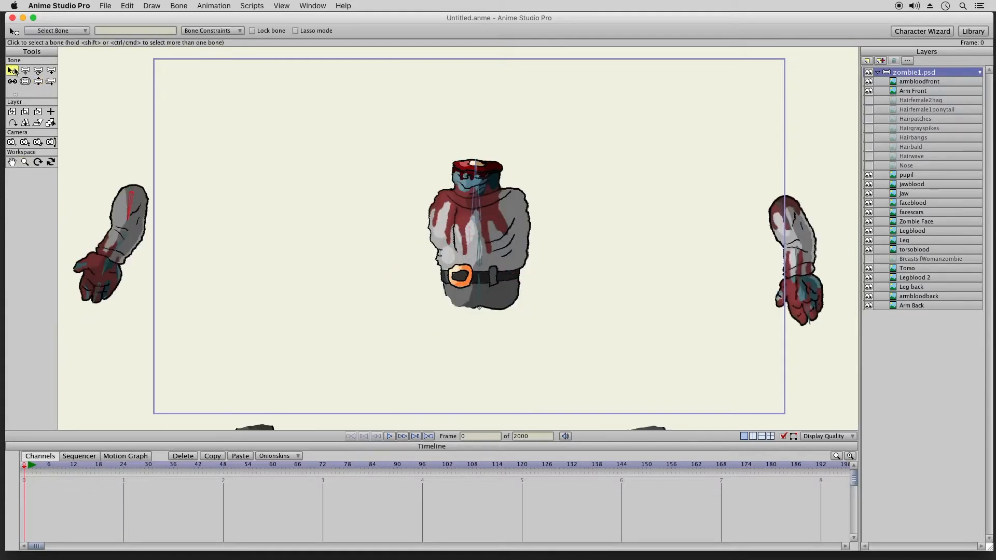
left_click(38, 82)
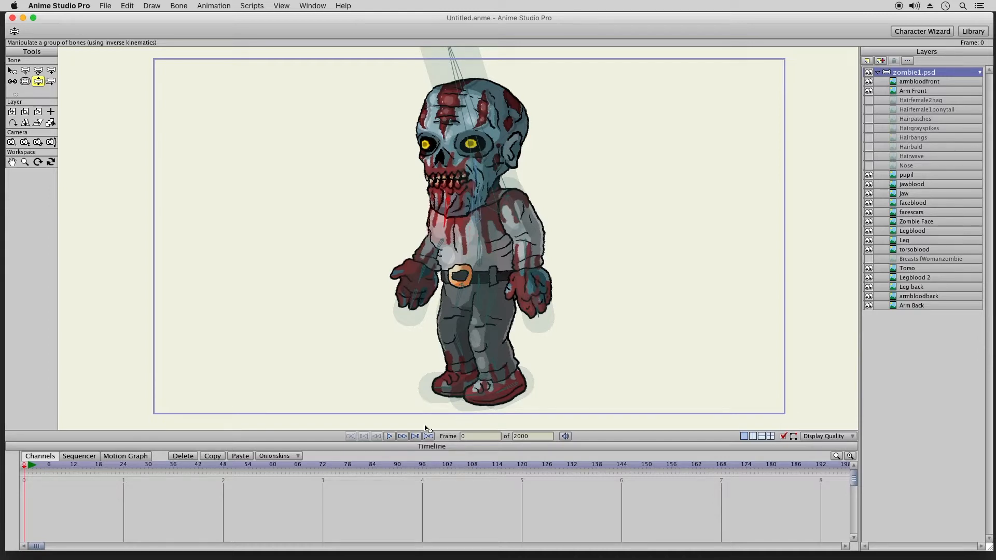
Select the BreastsifWomanzombie layer and toggle its visibility
left_click(896, 261)
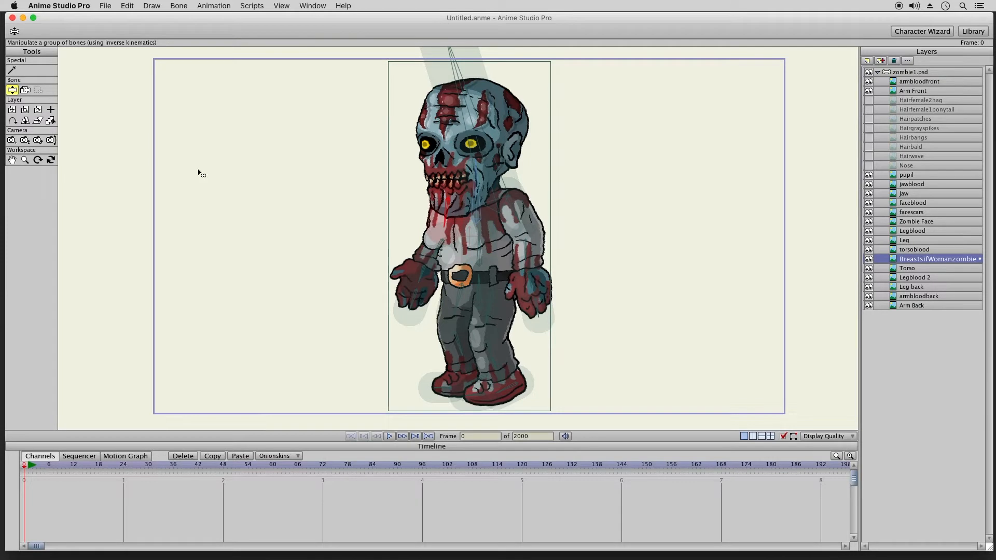
left_click(869, 259)
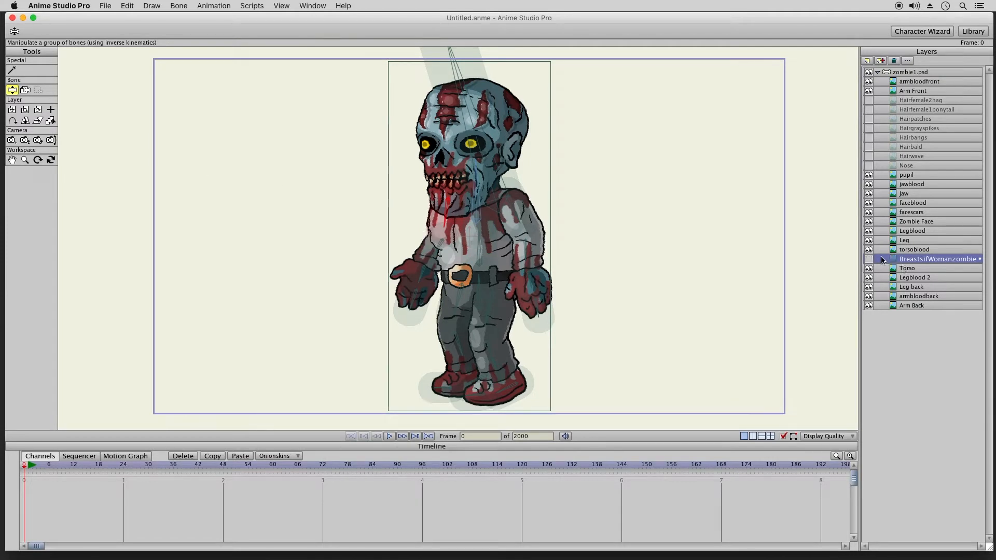
Switch to the tool for moving whole layers and save the project
left_click(24, 160)
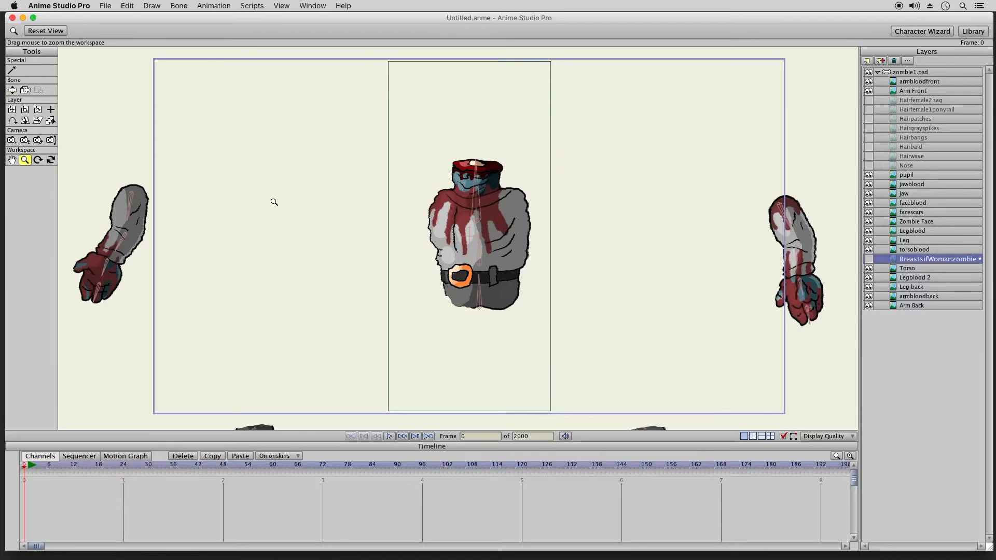
left_click(11, 109)
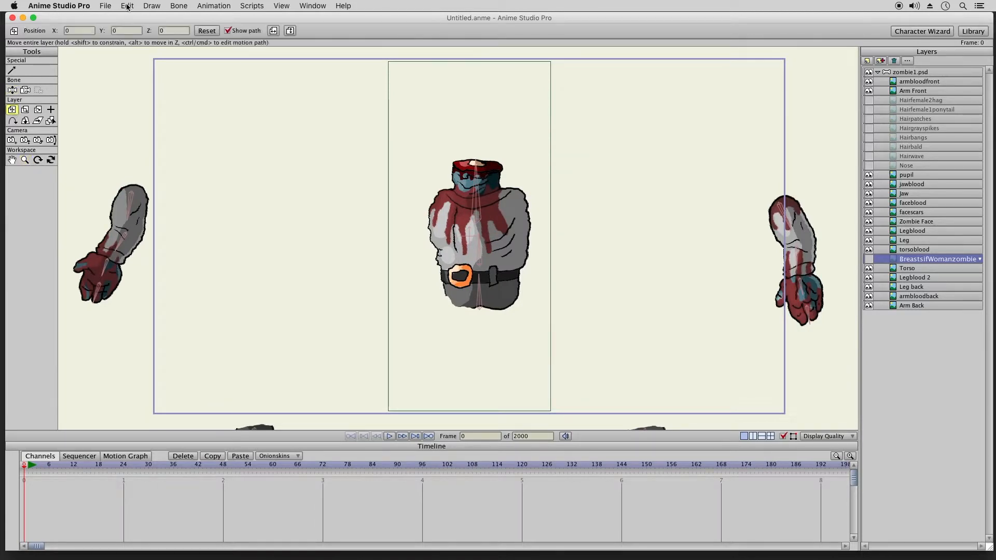
left_click(110, 5)
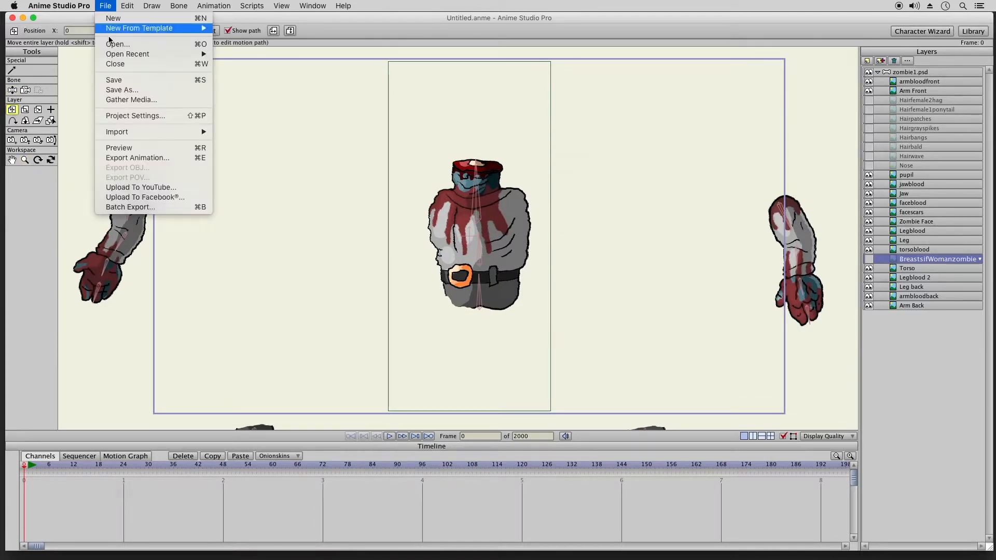
left_click(127, 82)
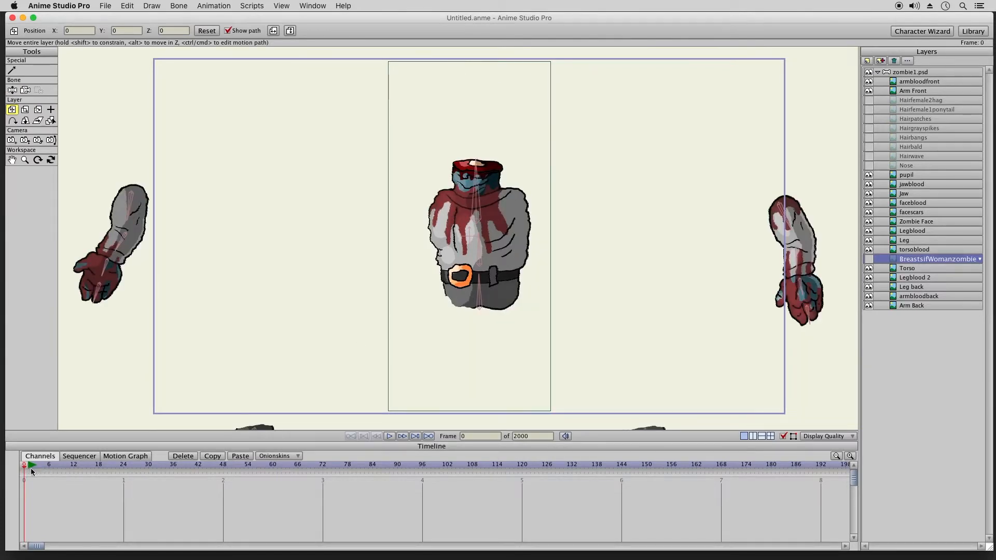
Go to frame 1, show the BreastsifWomanzombie layer and check its Layer Settings
left_click(30, 470)
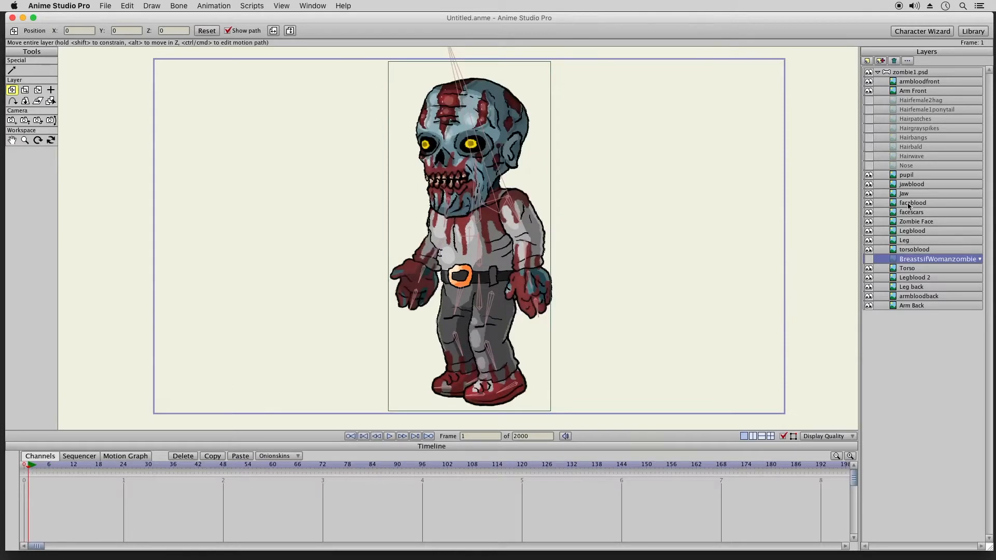
left_click(869, 259)
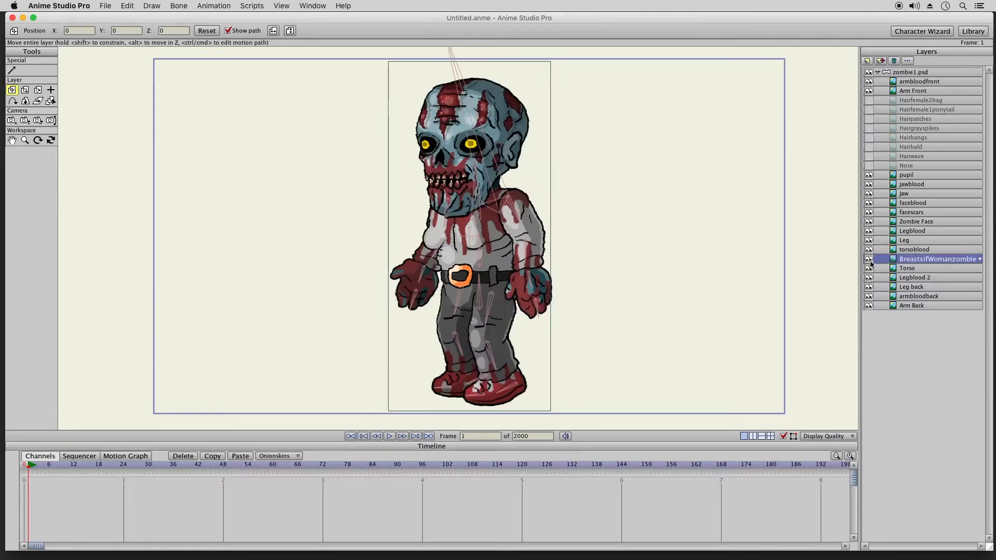
double_click(893, 264)
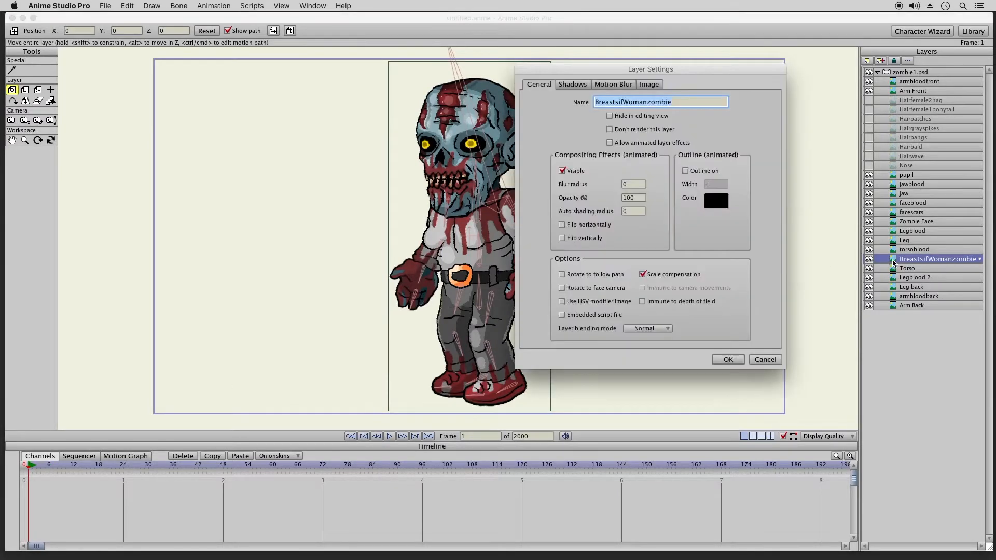
left_click(728, 360)
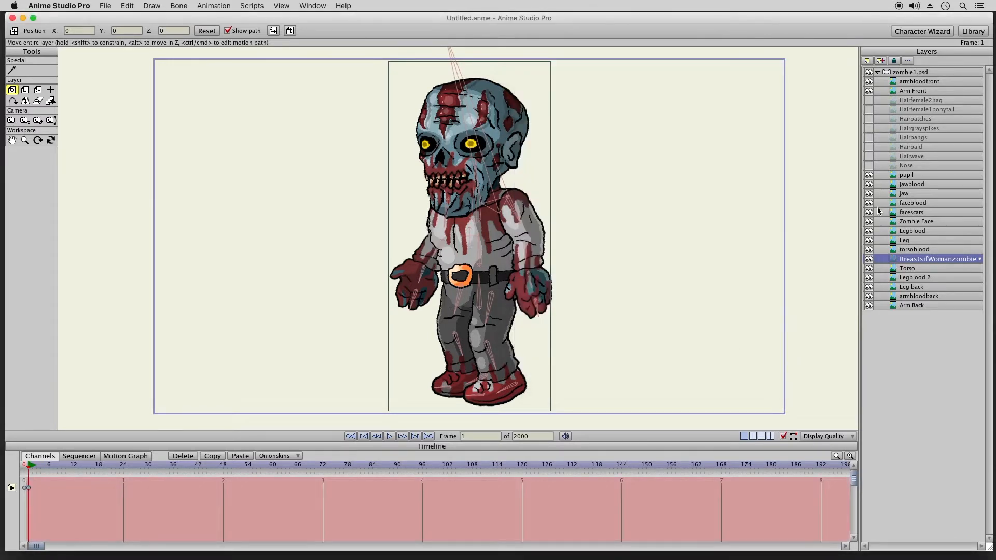
Select the Nose layer and toggle its visibility to compare the face with and without it
left_click(894, 166)
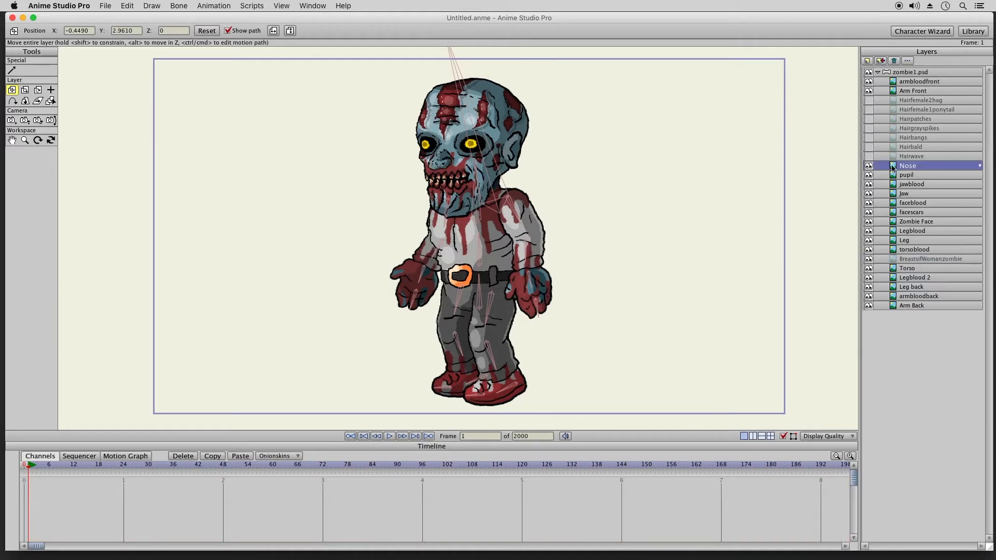
left_click(869, 166)
left_click(869, 166)
left_click(869, 166)
left_click(869, 166)
double_click(893, 167)
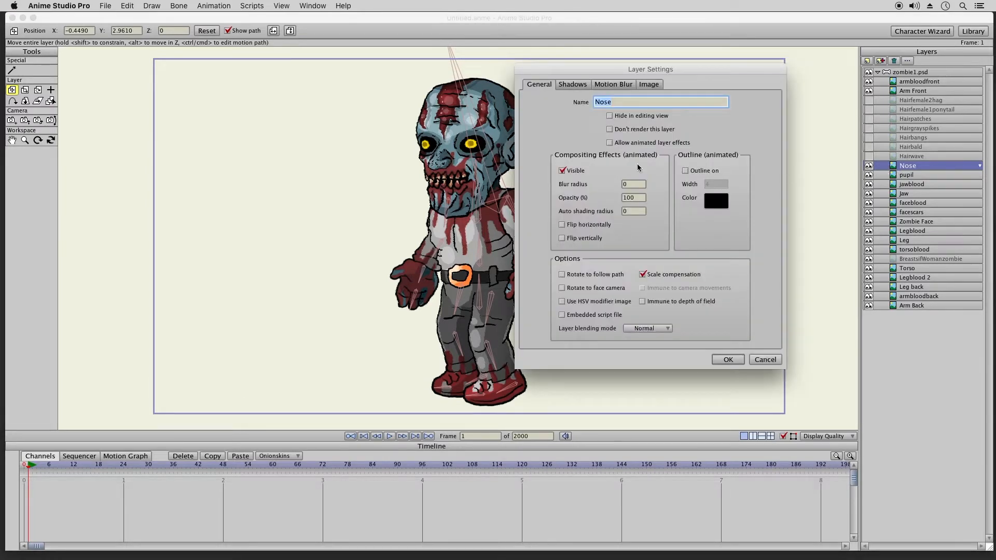
left_click(563, 172)
left_click(765, 361)
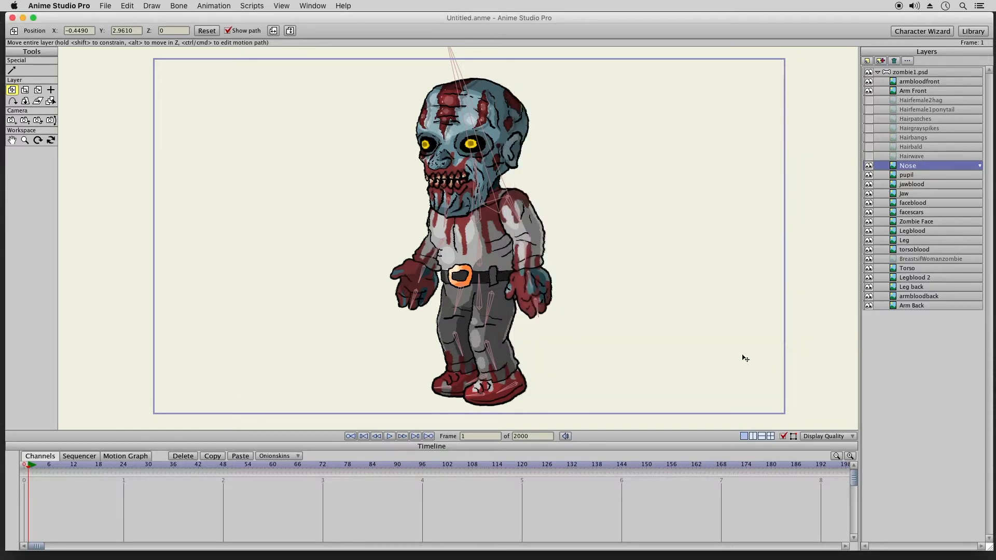
Switch the Nose layer's visibility off and on, ending with both Hairwave and Nose shown
left_click(869, 166)
left_click(869, 166)
left_click(869, 166)
left_click(869, 157)
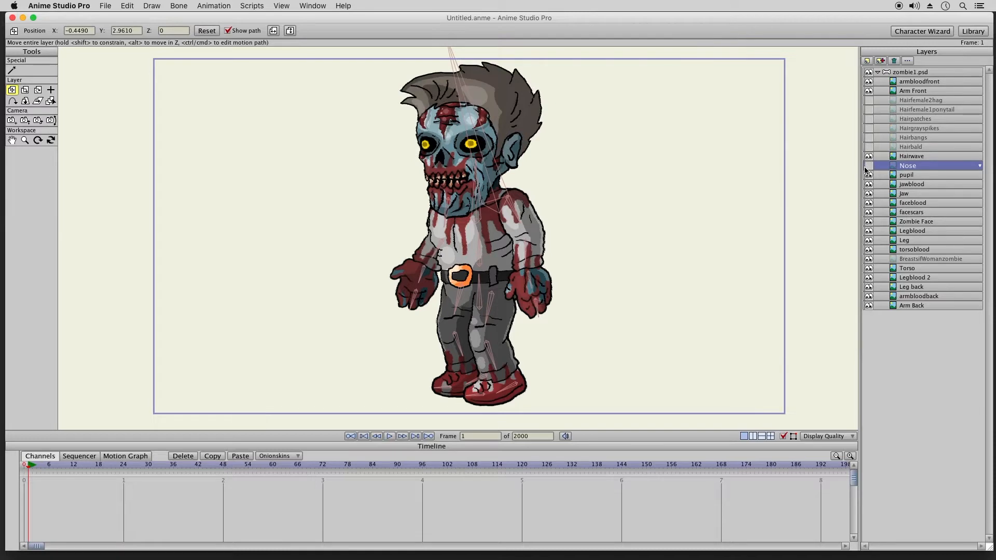
left_click(869, 166)
Delete the BreastsifWomanzombie layer's keyframes from the timeline and hide the layer
left_click(896, 261)
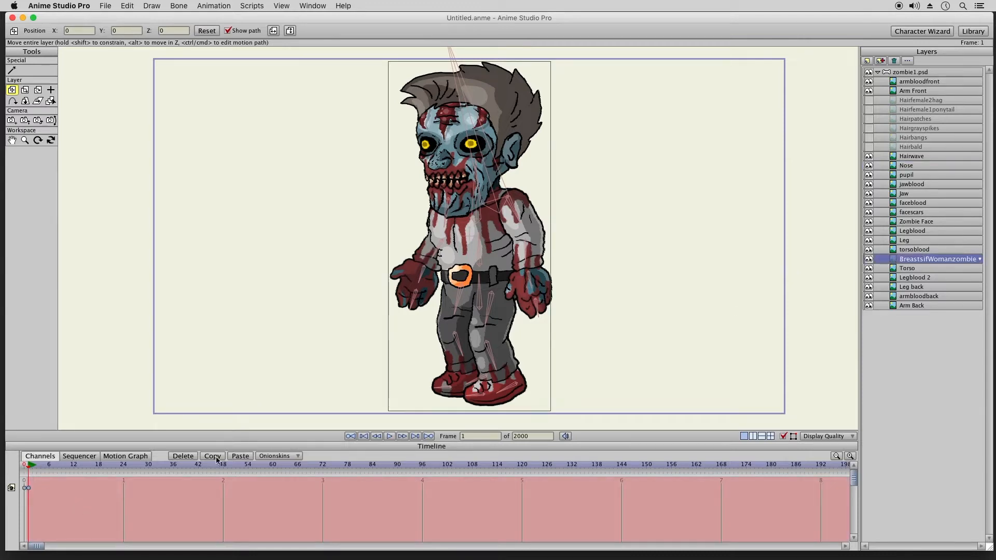
left_click(39, 488)
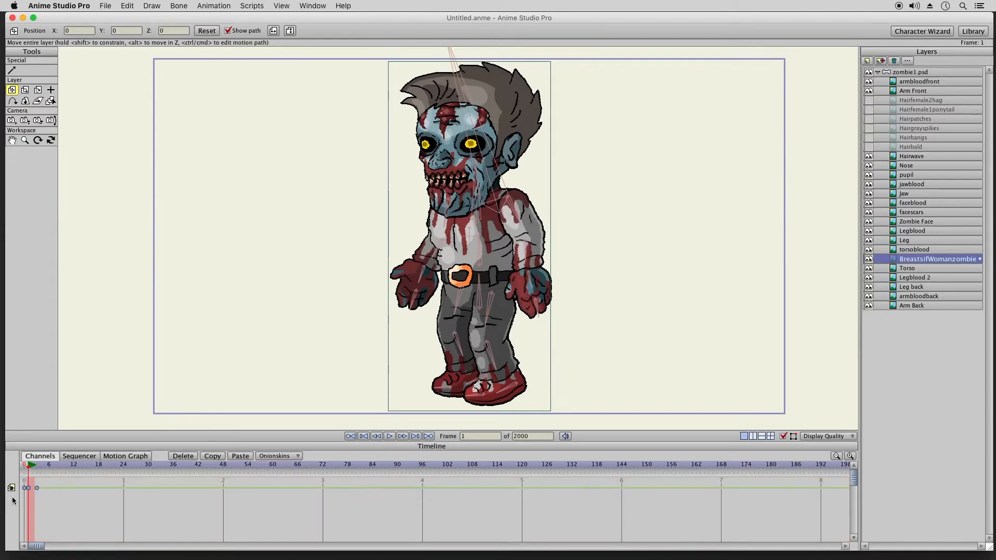
left_click_drag(52, 507, 13, 483)
left_click(183, 456)
left_click(869, 259)
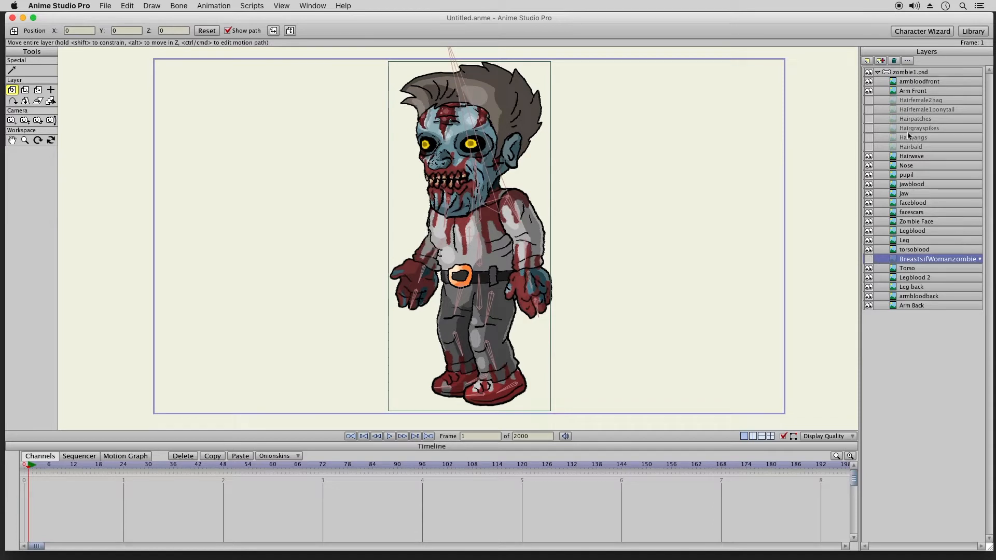
Hide the Hairwave and Nose layers, switching Arm Front off and back on in between
left_click(925, 75)
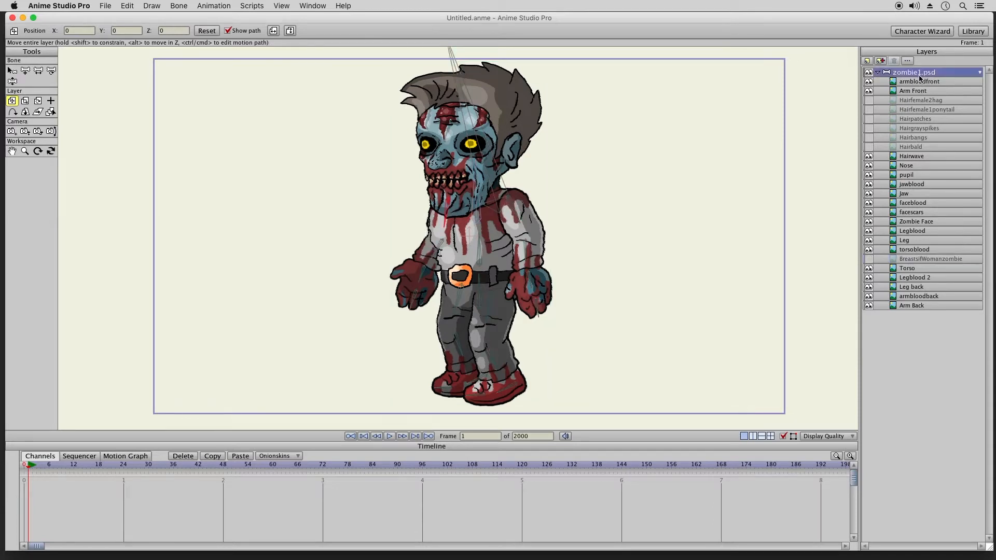
left_click(869, 156)
left_click(870, 91)
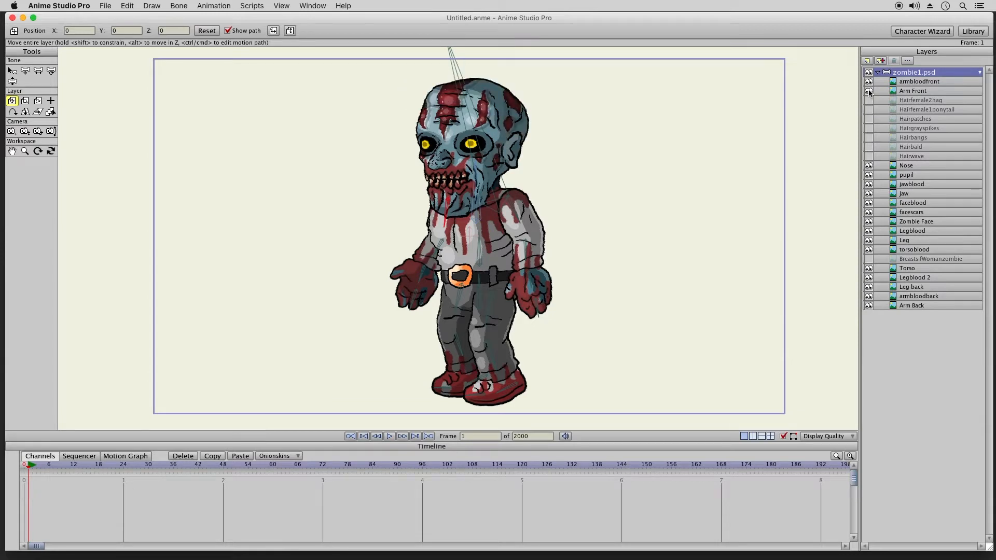
left_click(870, 91)
left_click(902, 224)
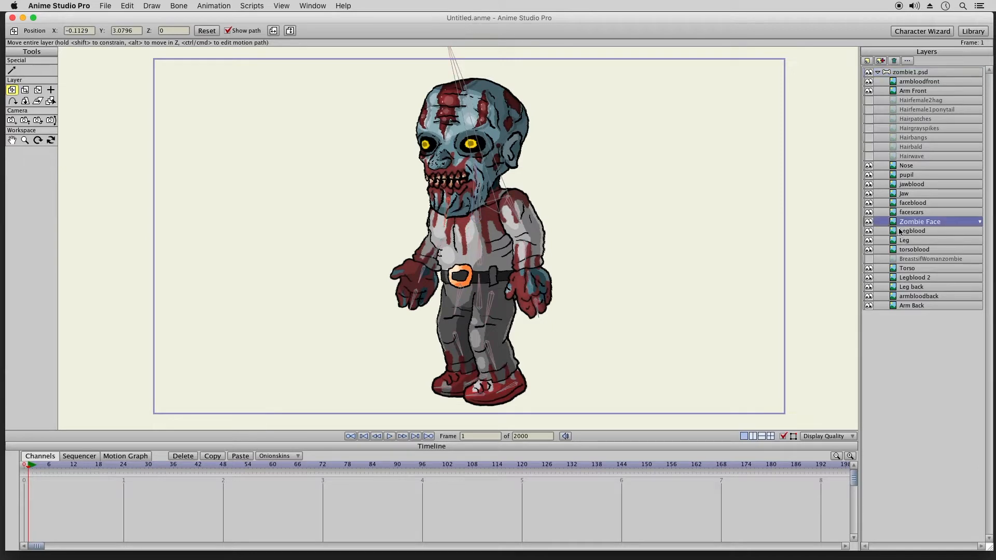
left_click(869, 166)
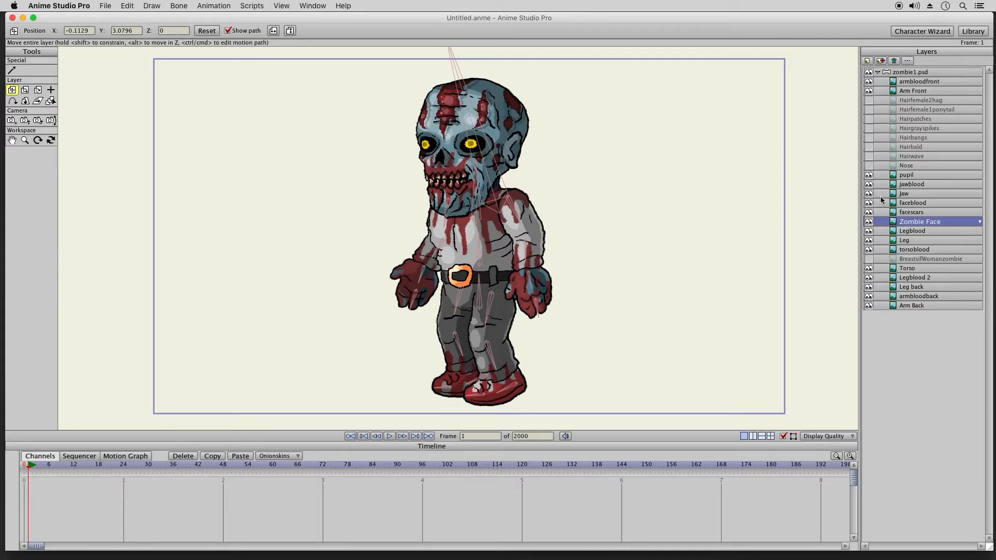
Select the Jaw and jawblood layers together and move them slightly at frame 1, placing Jaw at about X -0.297, Y 2.561
left_click(914, 195)
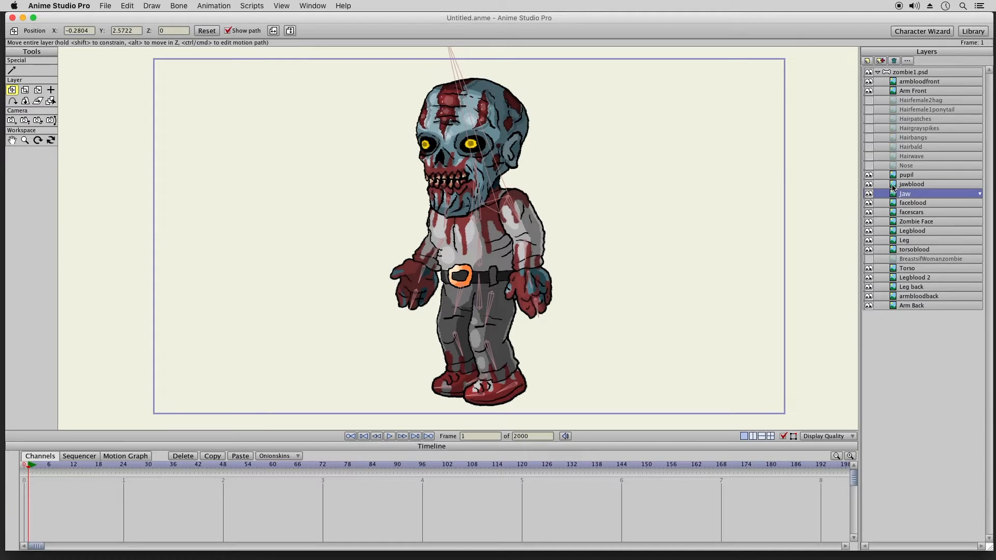
left_click(893, 186, "shift")
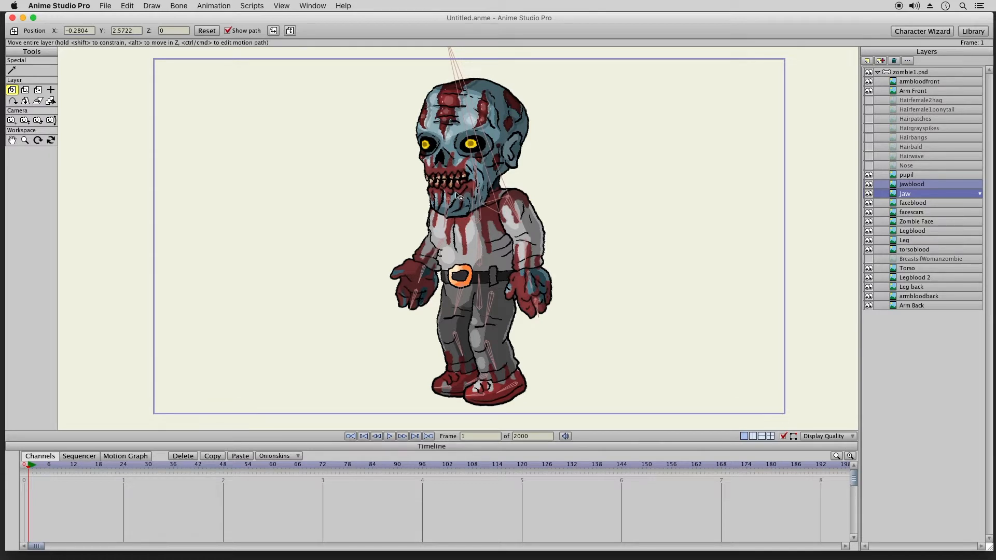
left_click(23, 466)
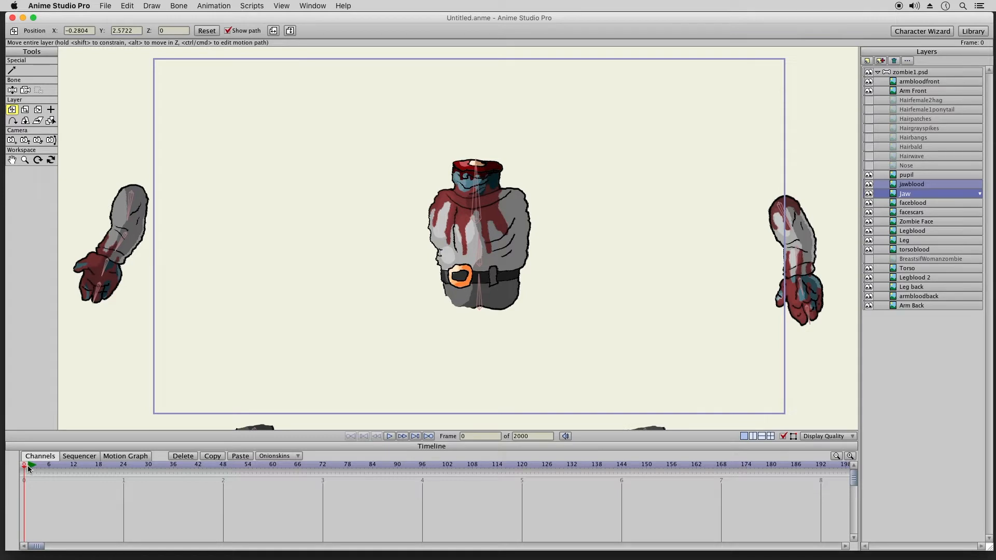
left_click(28, 467)
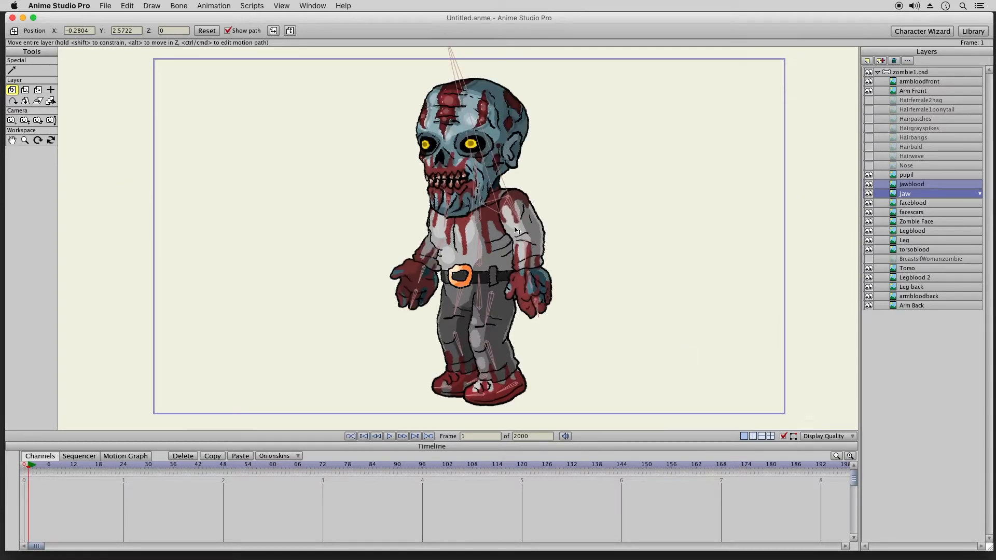
mouse_move(458, 198)
left_mouse_down()
mouse_move(454, 282)
mouse_move(457, 199)
mouse_move(456, 211)
mouse_move(457, 200)
mouse_move(469, 207)
left_mouse_up()
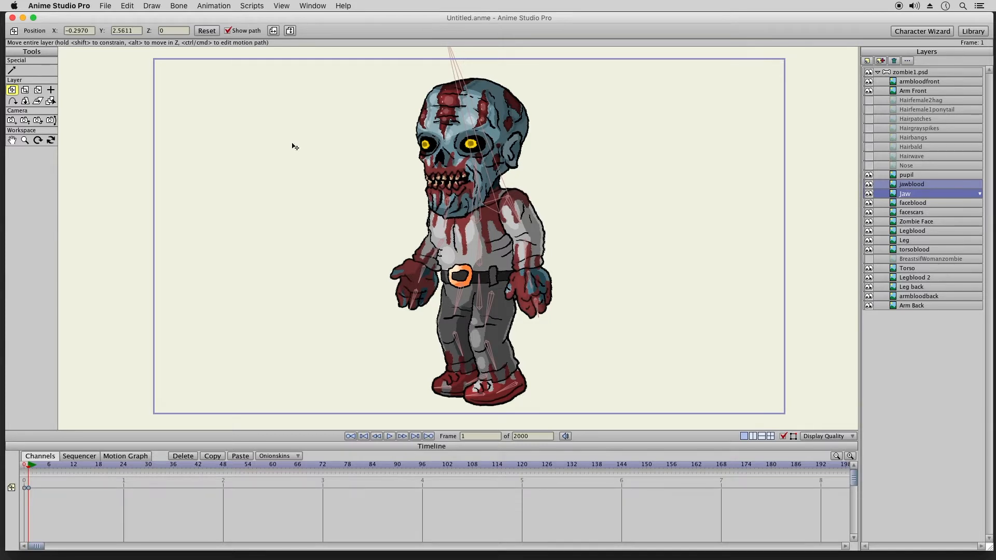
Delete the jaw movement keyframes and toggle the jawblood layer's visibility to check its alignment
left_click(25, 488)
left_click(182, 456)
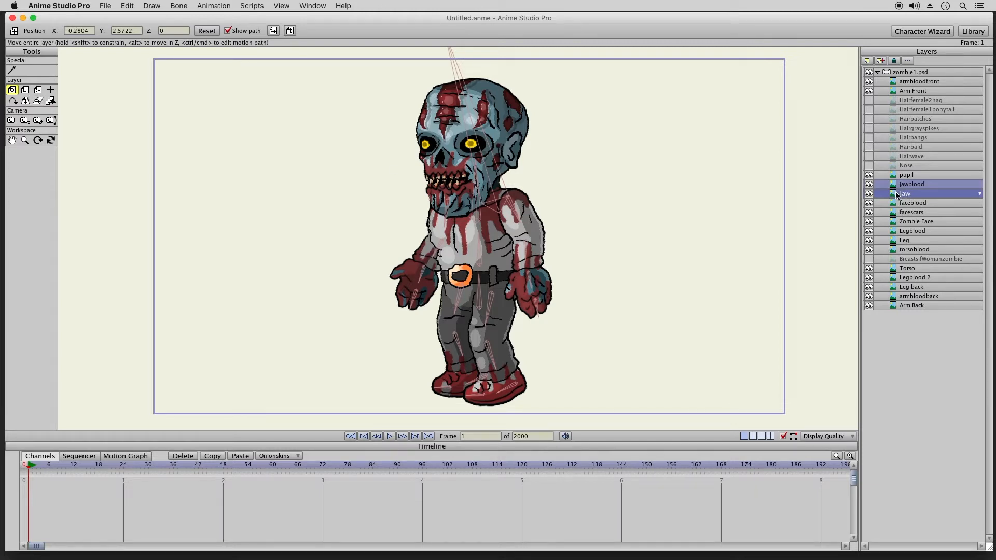
left_click(872, 184)
left_click(871, 184)
left_click(870, 184)
left_click(870, 184)
Undo the last two changes to restore the jaw movement, and toggle the jawblood layer off and on
left_click(130, 6)
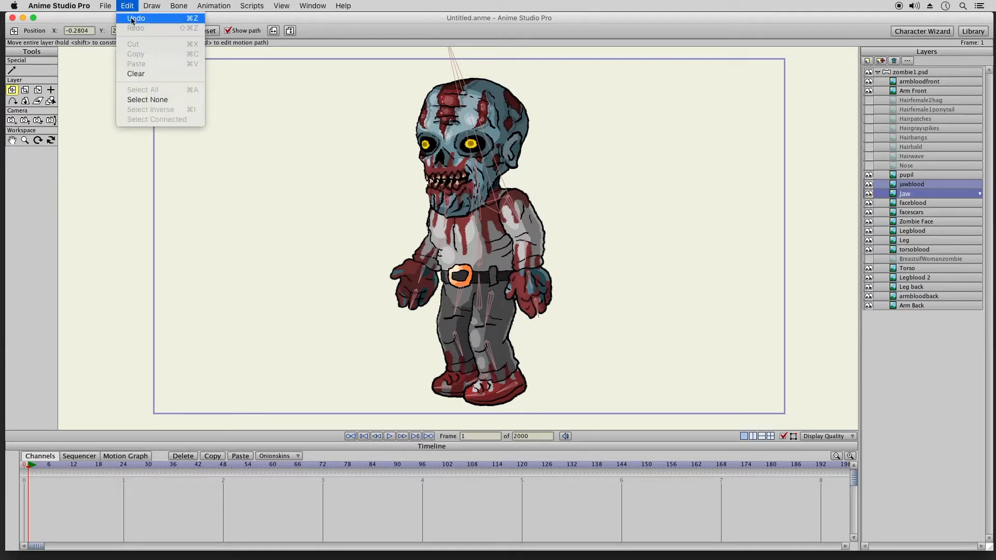
left_click(131, 20)
left_click(129, 6)
left_click(130, 19)
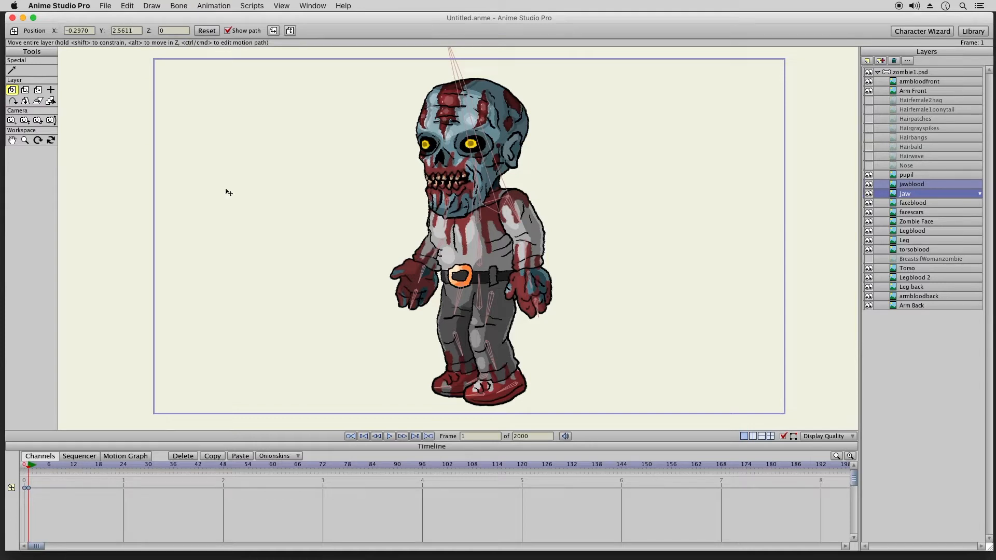
left_click(871, 184)
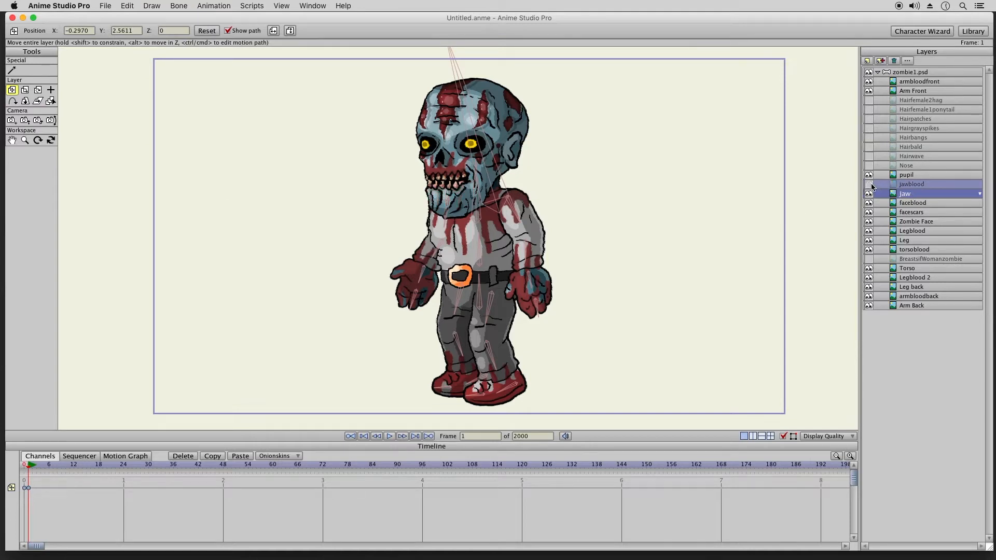
left_click(871, 184)
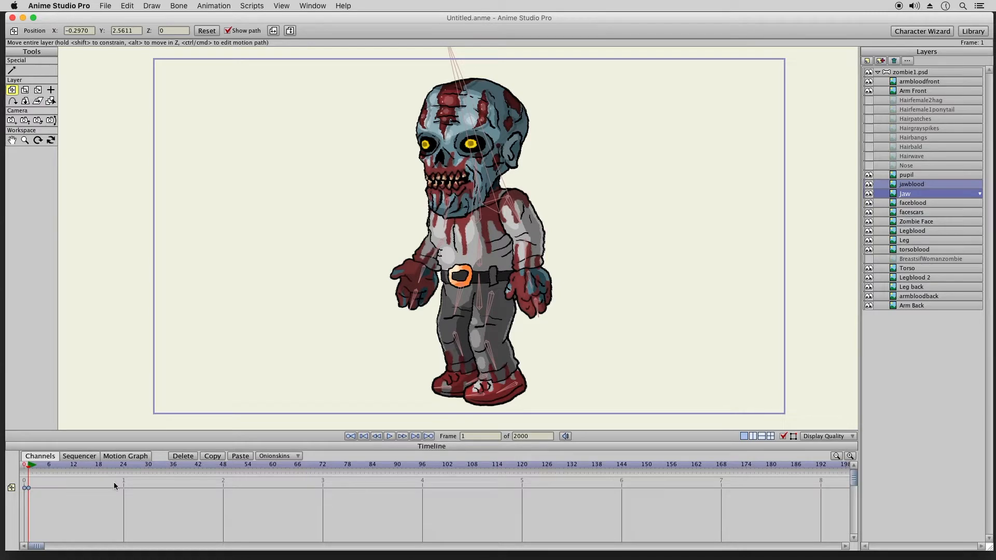
Delete all timeline keyframes for the Jaw and jawblood layers, including those on jawblood selected alone
left_click_drag(49, 501, 11, 484)
left_click(182, 456)
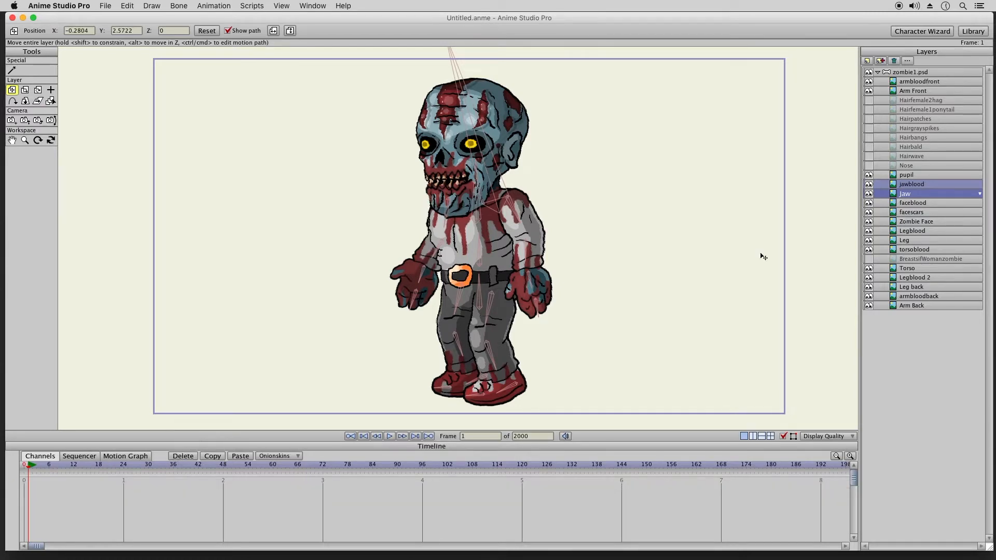
left_click(900, 186)
left_click_drag(62, 484, 18, 495)
left_click(184, 456)
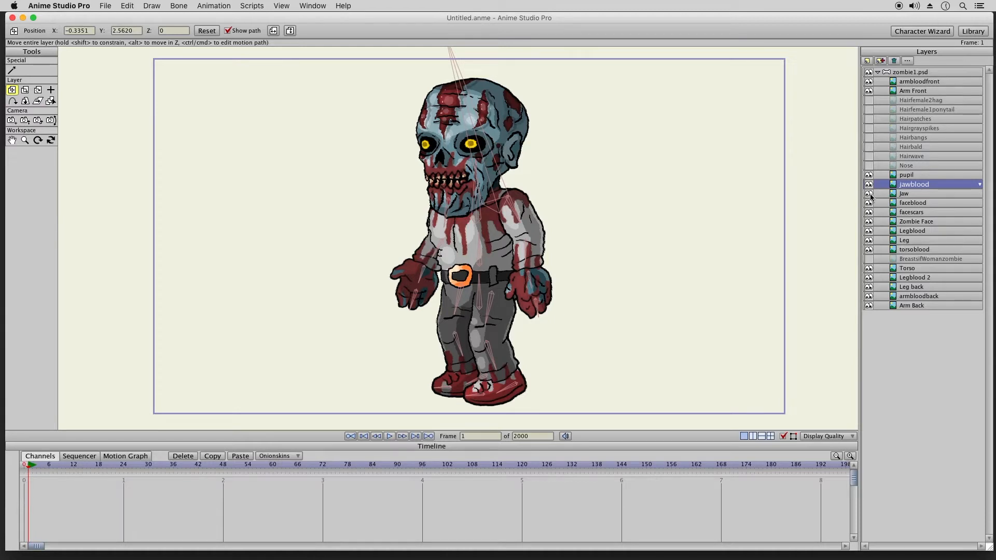
left_click(891, 195)
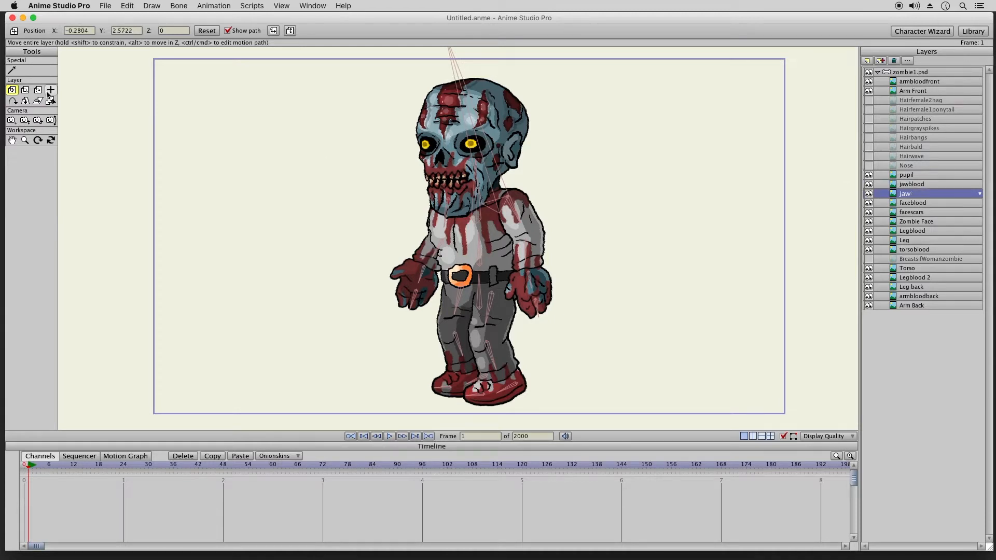
Select the zombie1.psd bone layer, activate Manipulate Bones and return to frame 0
left_click(915, 72)
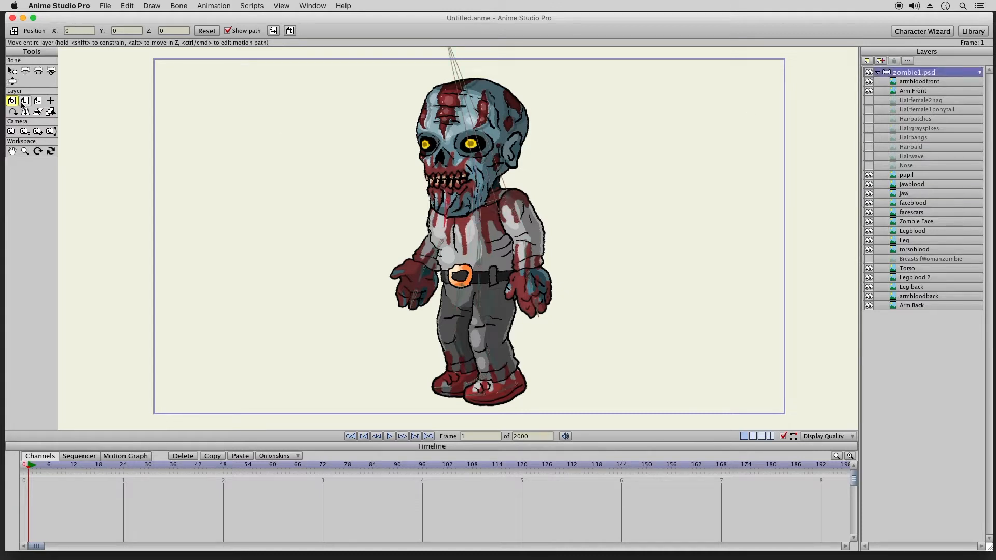
left_click(13, 82)
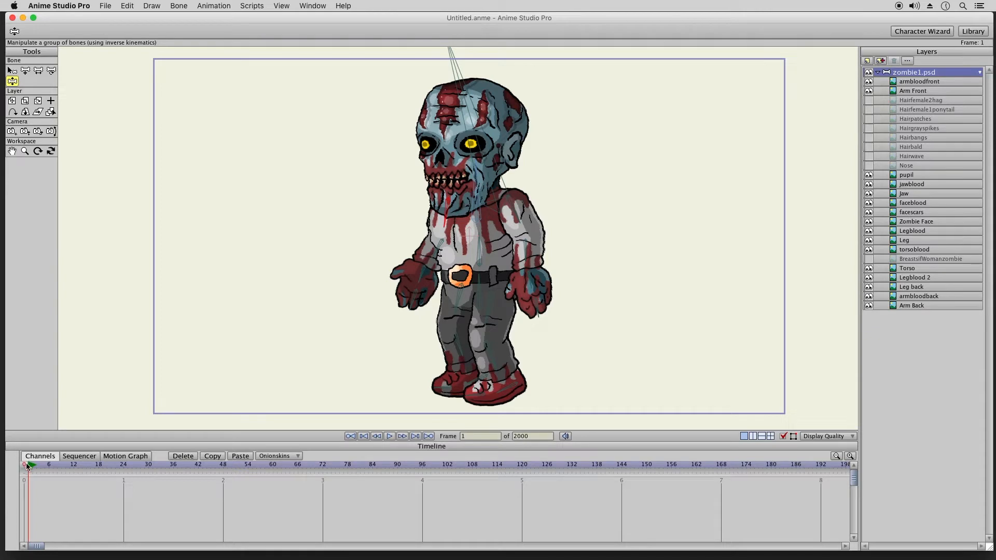
left_click(27, 465)
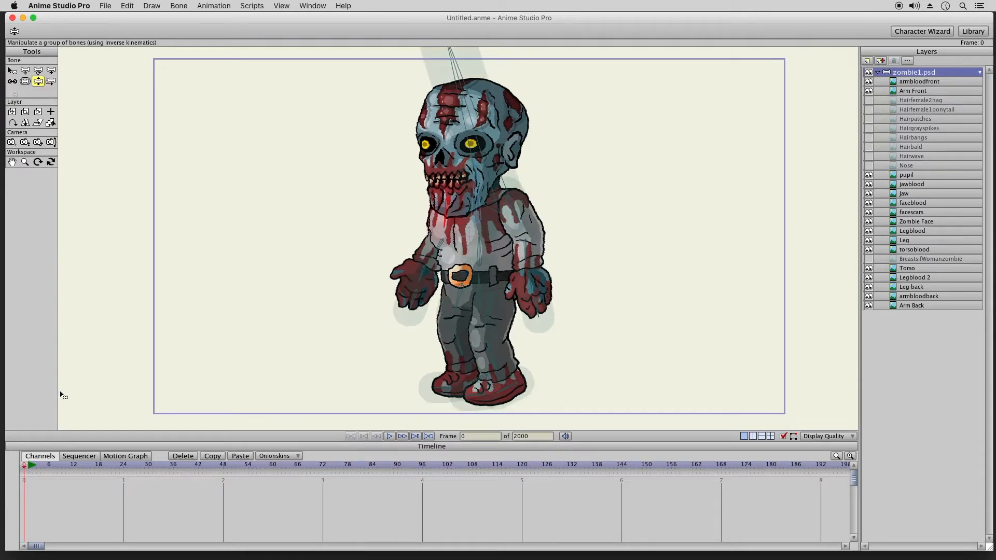
Select the head bone in the disassembled zombie1.psd rig so that it can act as the parent of a jaw bone
left_click(51, 81)
left_click(11, 70)
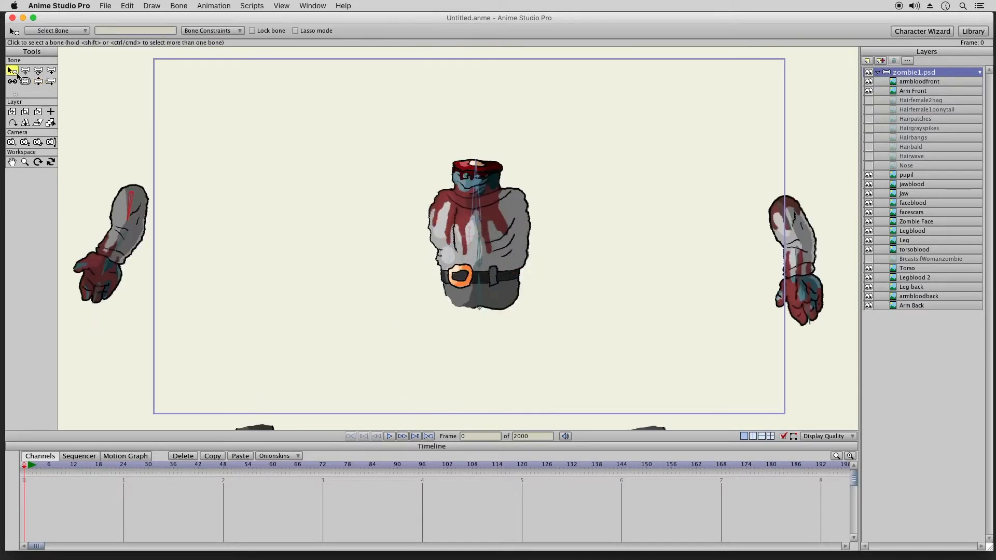
left_click(11, 162)
left_click_drag(397, 171, 432, 381)
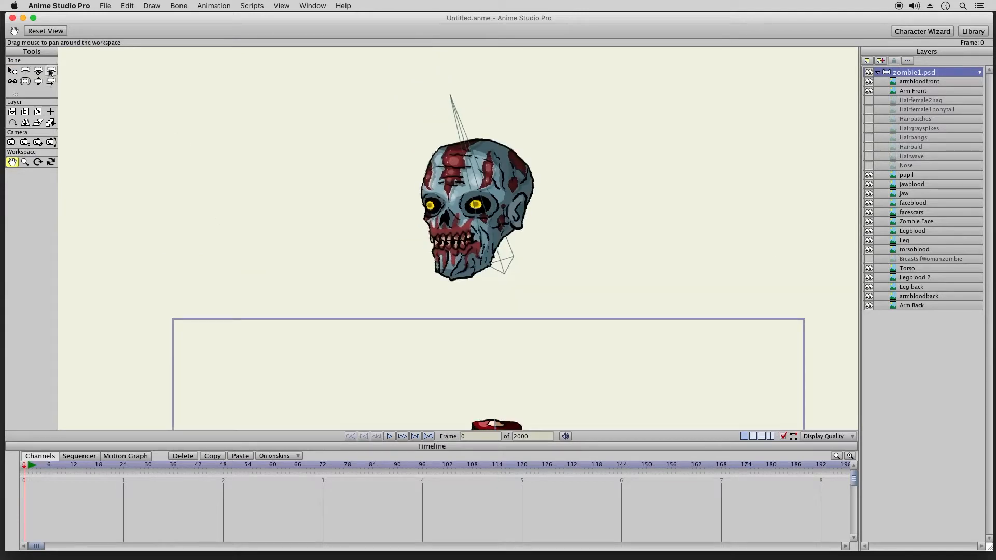
left_click(11, 70)
left_click(335, 161)
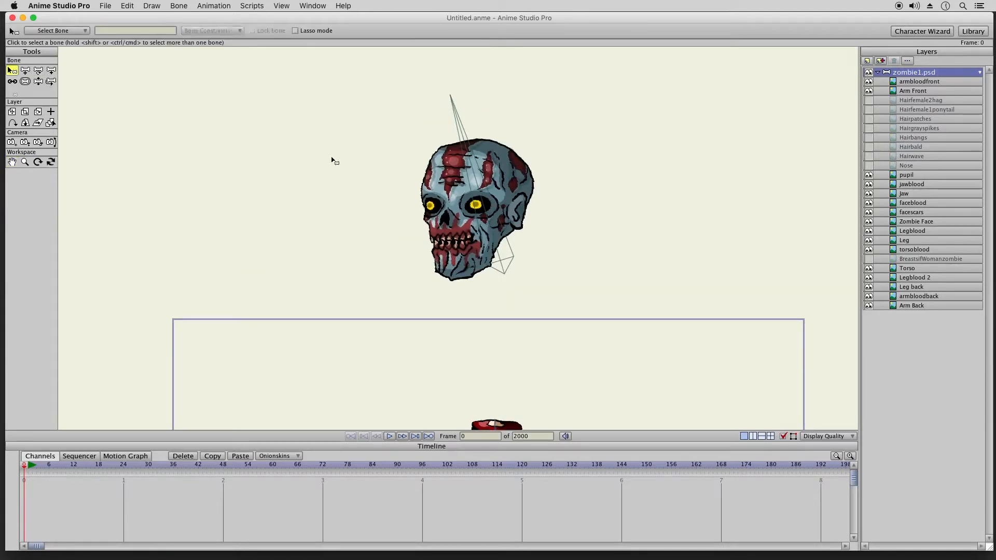
left_click(478, 174)
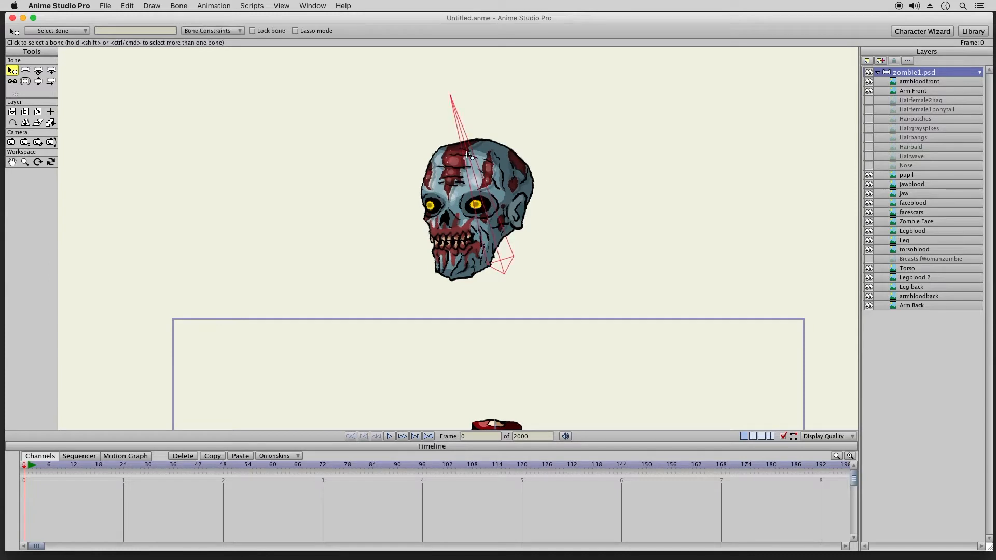
left_click(50, 70)
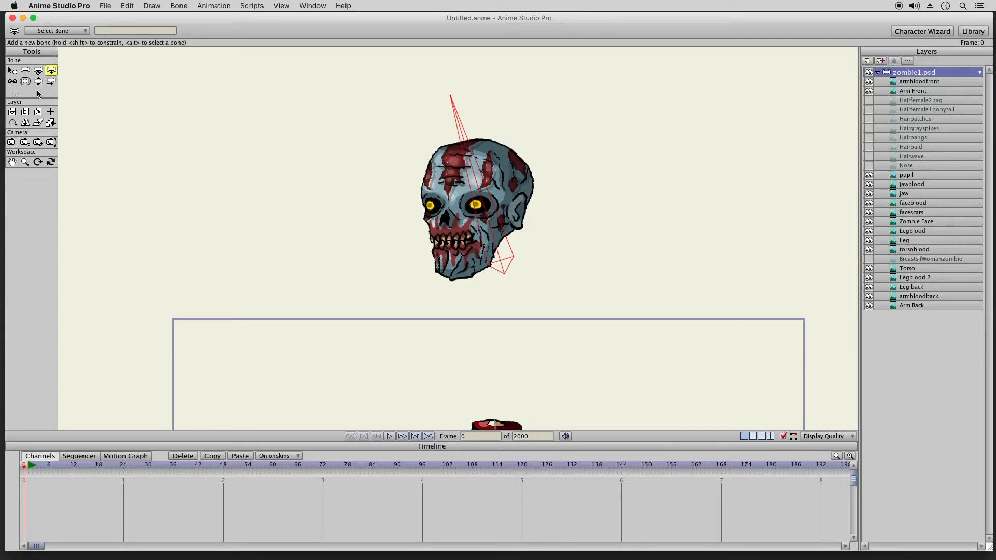
left_click(11, 70)
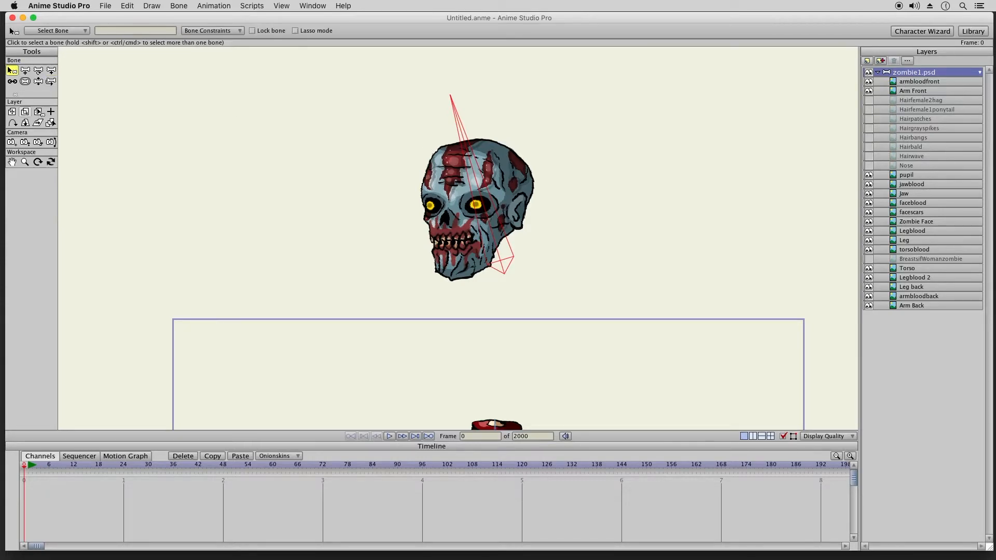
Move the Jaw and jawblood layers together clear of the skull, to about X -2.99, Y 2.74
left_click(917, 191)
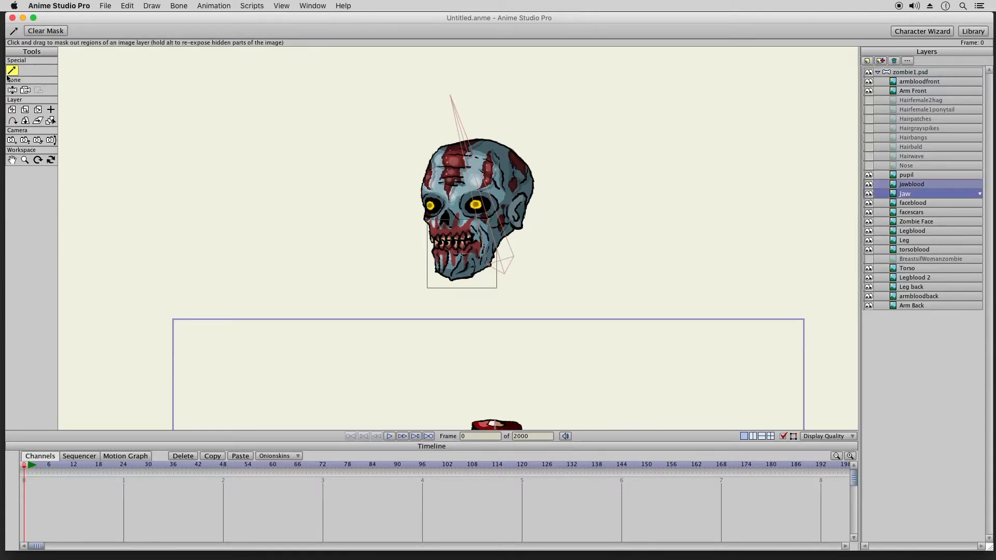
left_click(12, 109)
left_click_drag(465, 266, 212, 263)
left_click(12, 90)
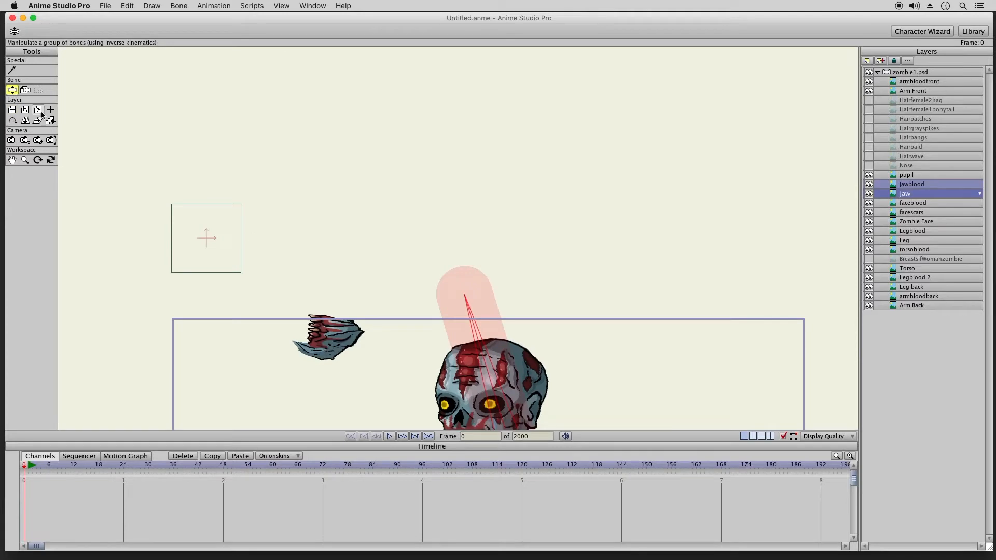
left_click(12, 110)
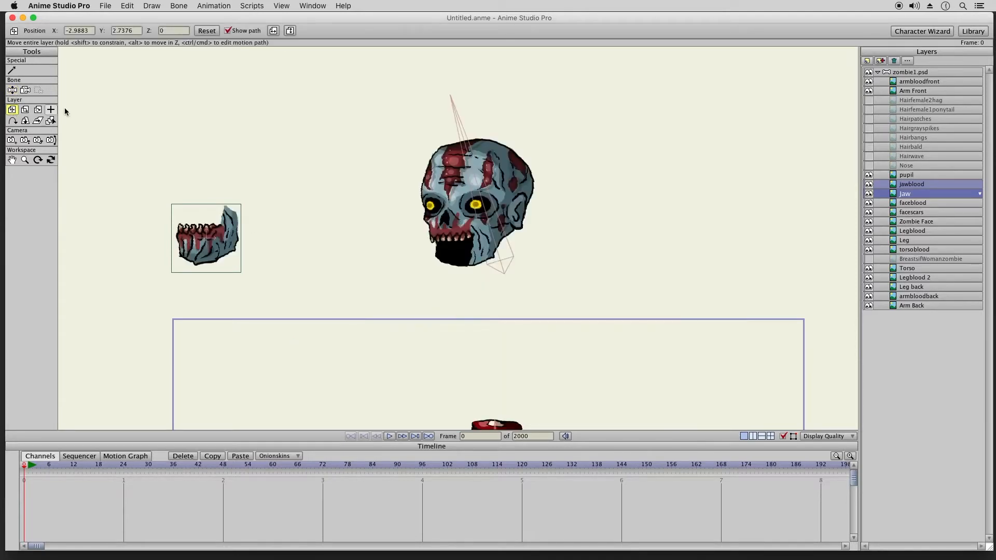
Add a bone to the zombie1.psd layer as a child of the head bone, running diagonally from the jaw hinge to the chin
left_click(909, 72)
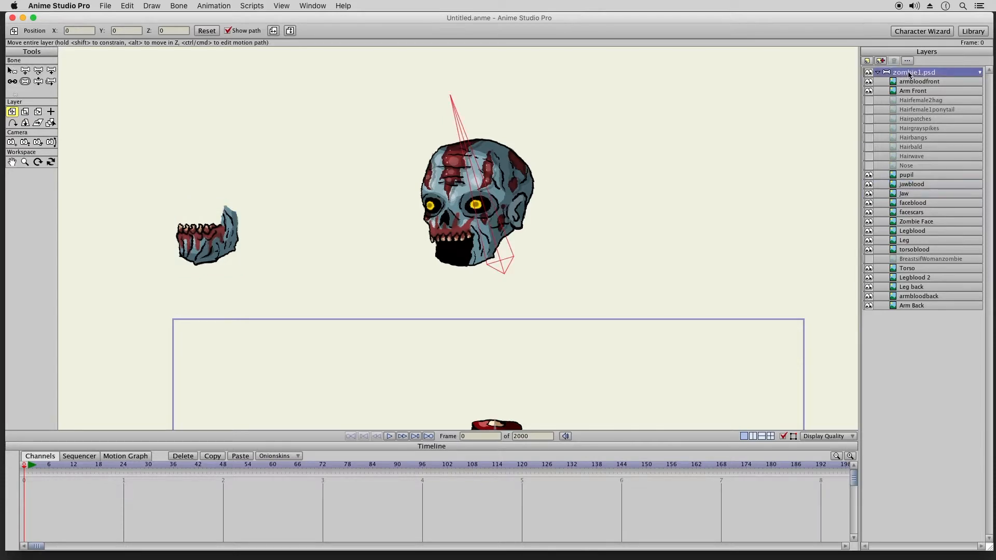
left_click(11, 70)
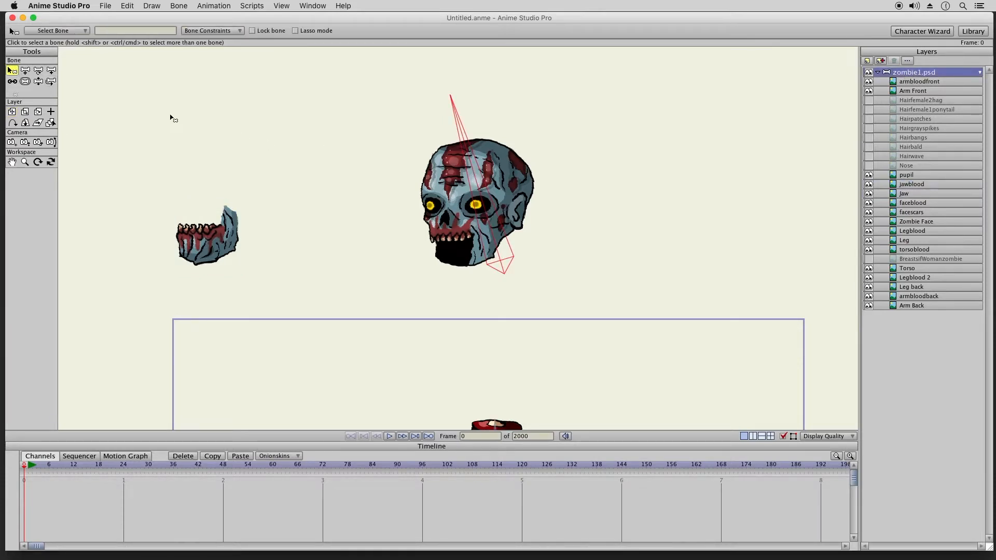
left_click(51, 71)
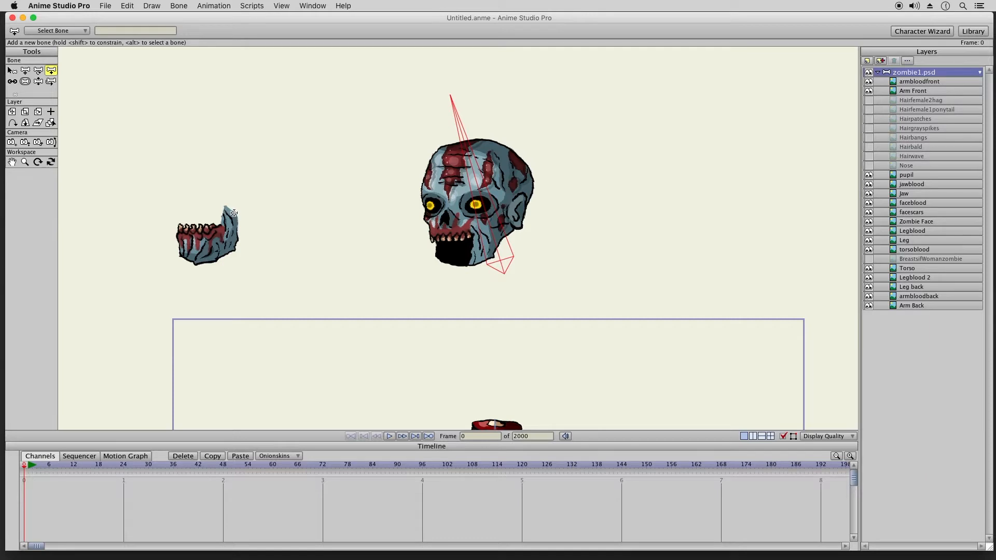
left_click_drag(235, 214, 184, 265)
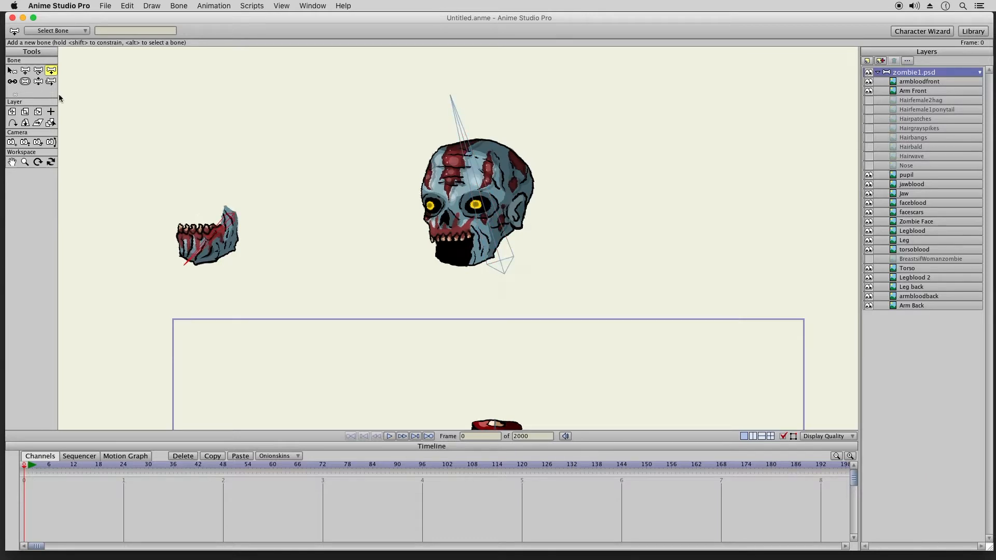
left_click(12, 70)
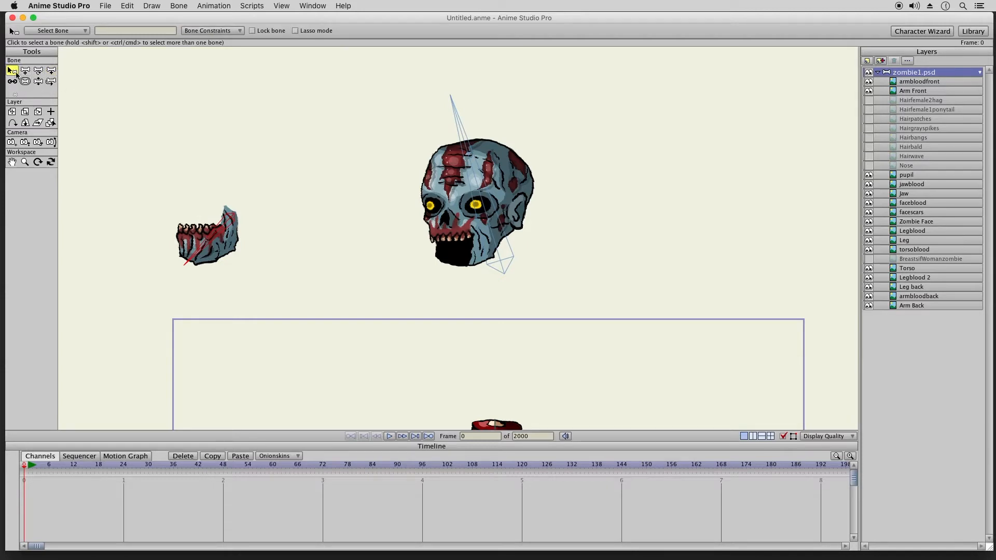
Offset the jaw bone so the jaw fits onto the skull, at about X -0.94, Y -2.53
left_click(50, 81)
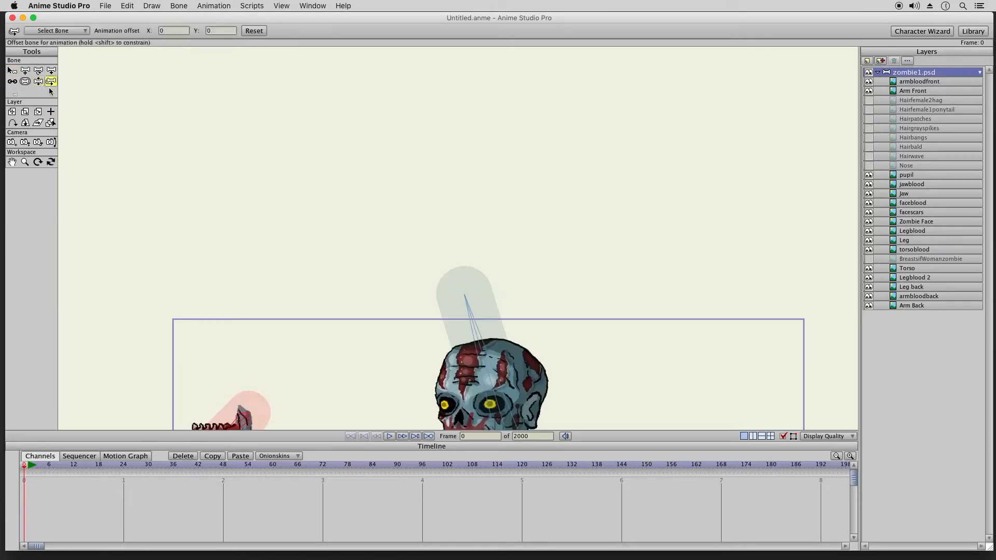
left_click(14, 164)
left_click_drag(370, 338, 382, 165)
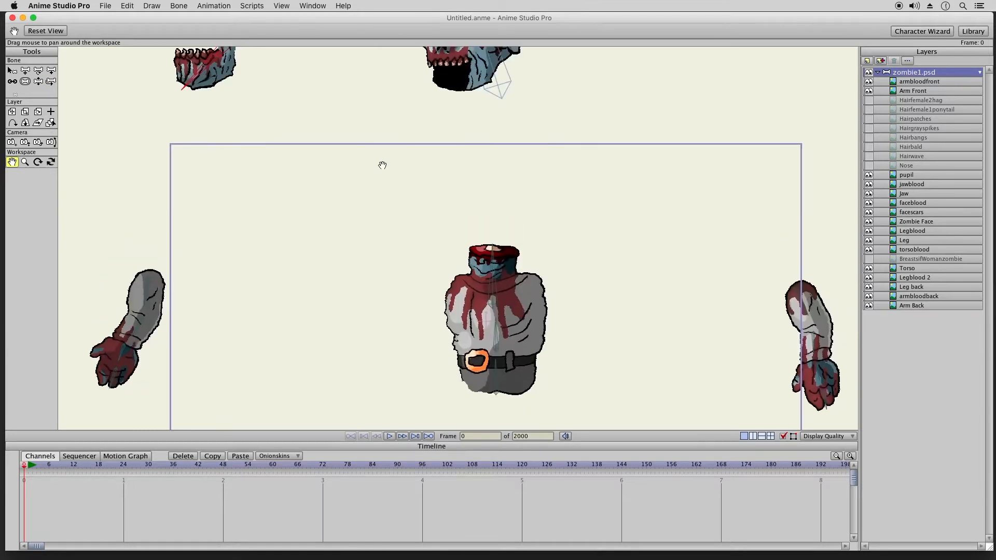
left_click(50, 81)
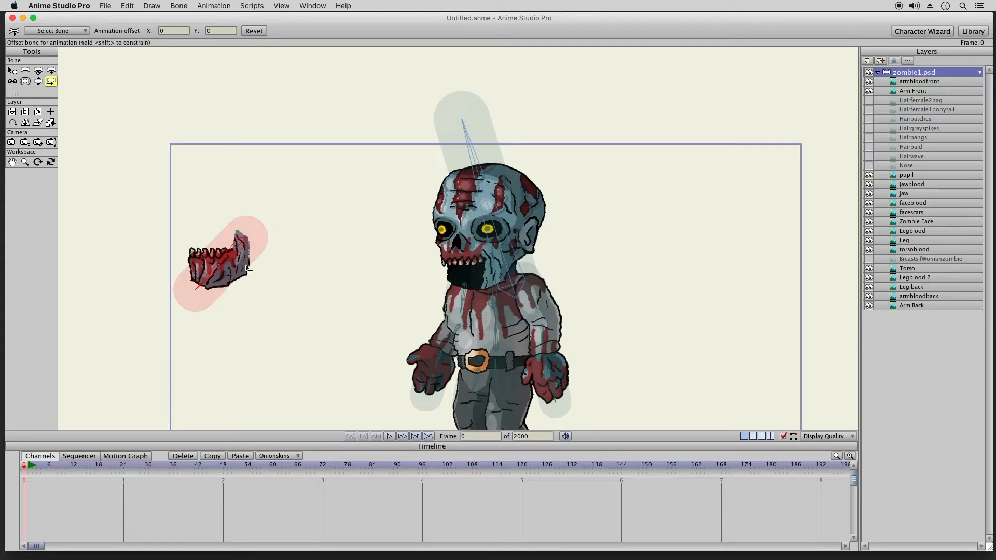
left_click_drag(234, 255, 490, 271)
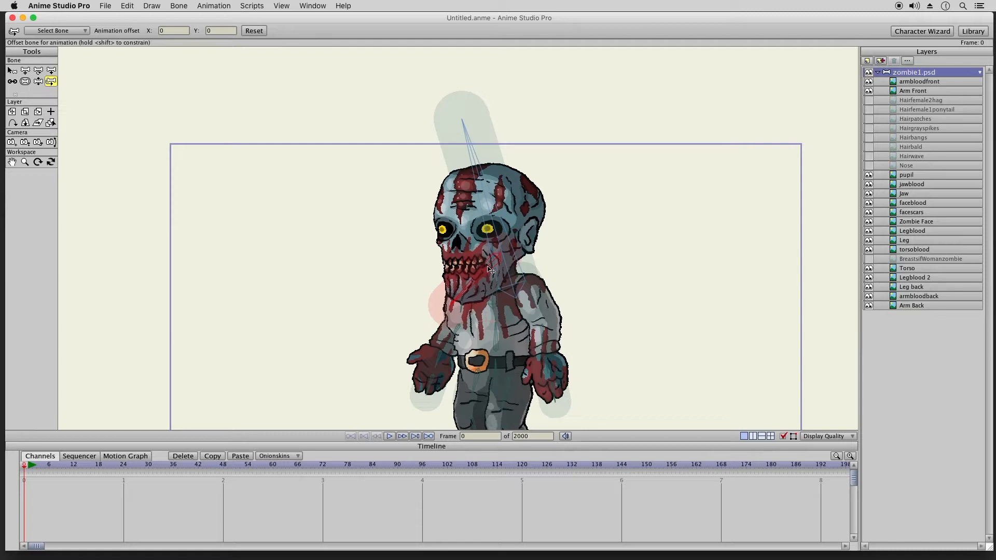
left_click_drag(488, 266, 489, 267)
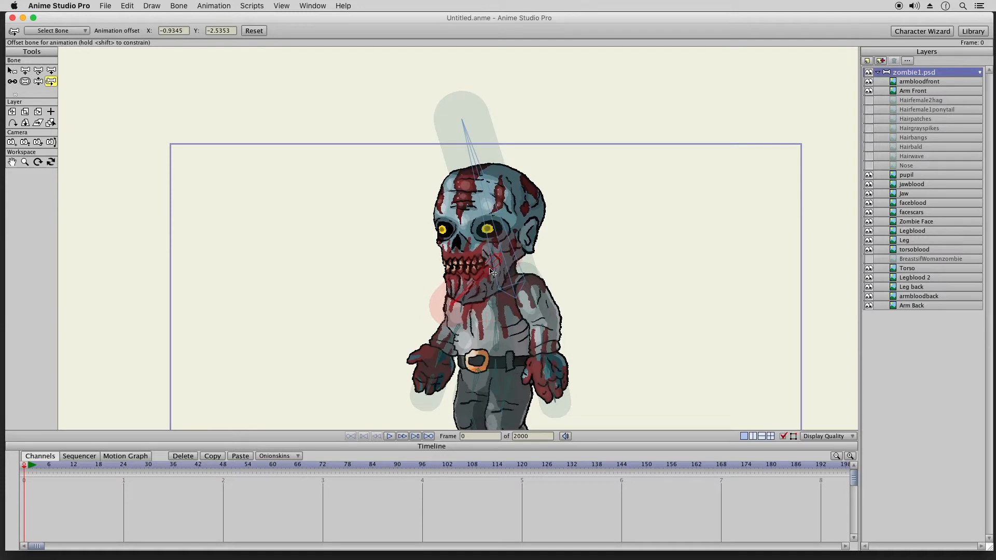
left_click_drag(491, 270, 495, 274)
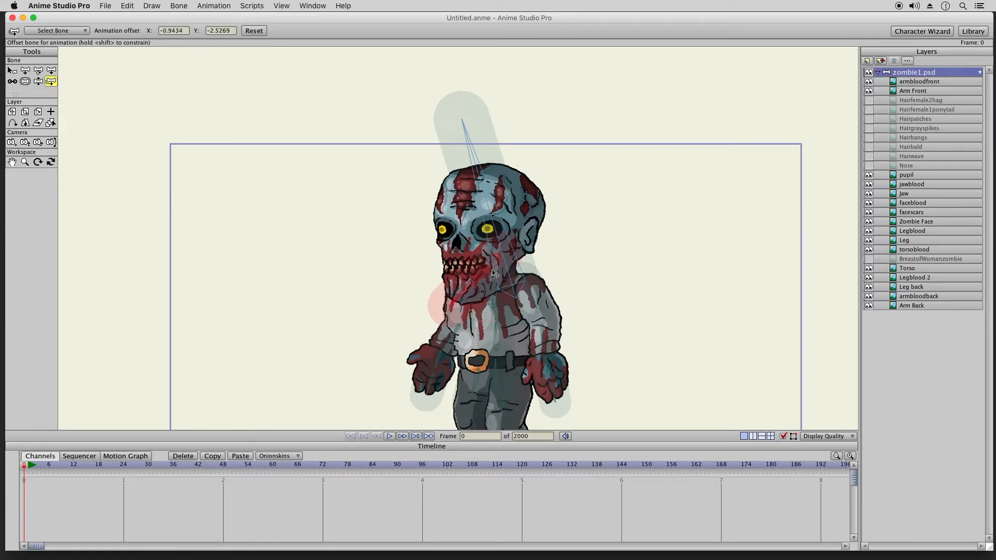
Test the jaw and head movement on the assembled character with Manipulate Bones
left_click(38, 81)
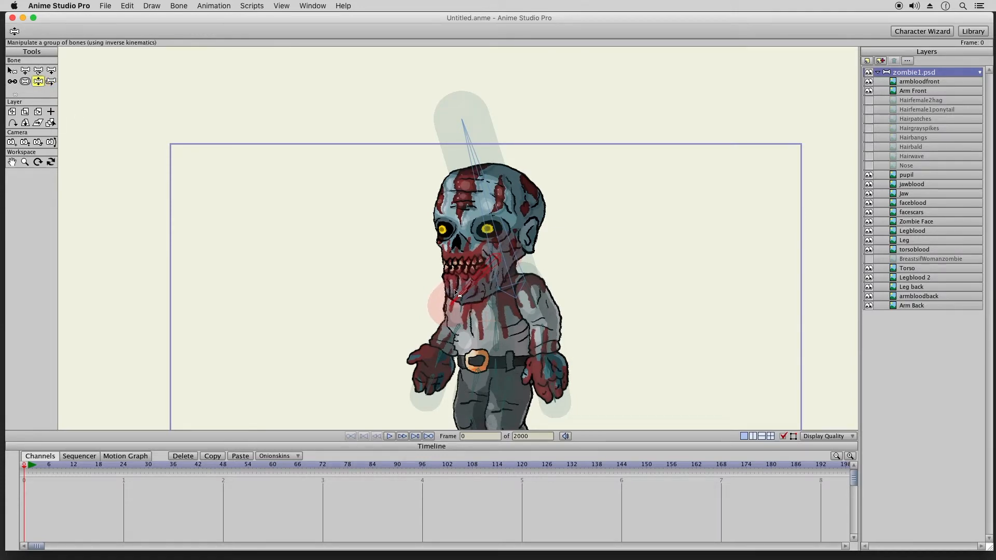
left_click_drag(459, 300, 470, 279)
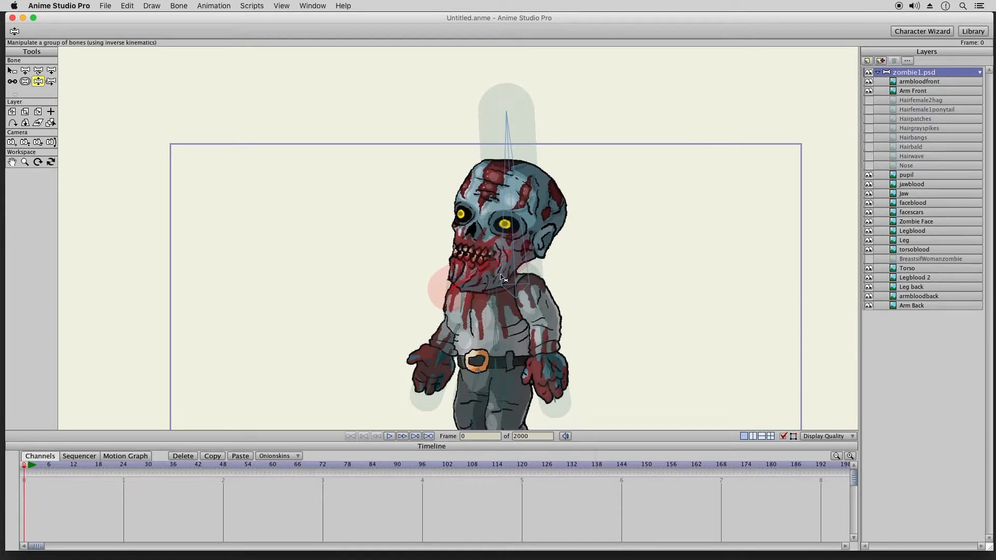
left_click(11, 70)
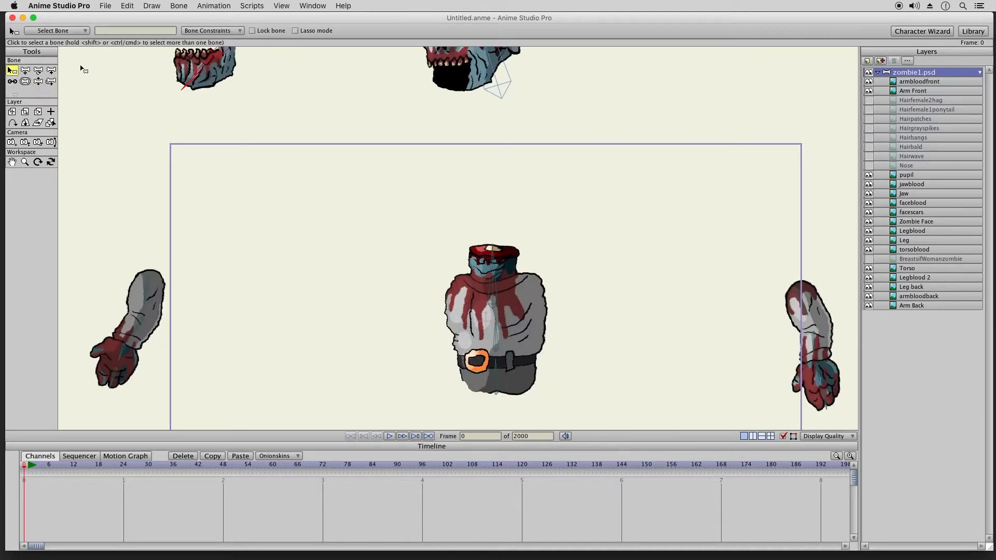
Reshape the jaw bone in the disassembled view so it runs nearly horizontally across the jaw below the teeth
left_click(24, 71)
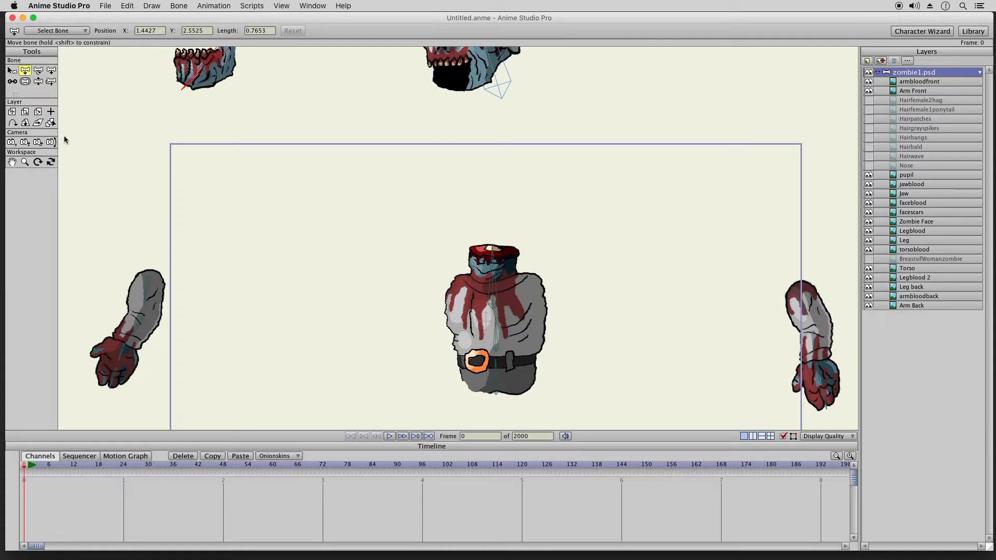
left_click(13, 163)
left_click_drag(121, 159, 127, 192)
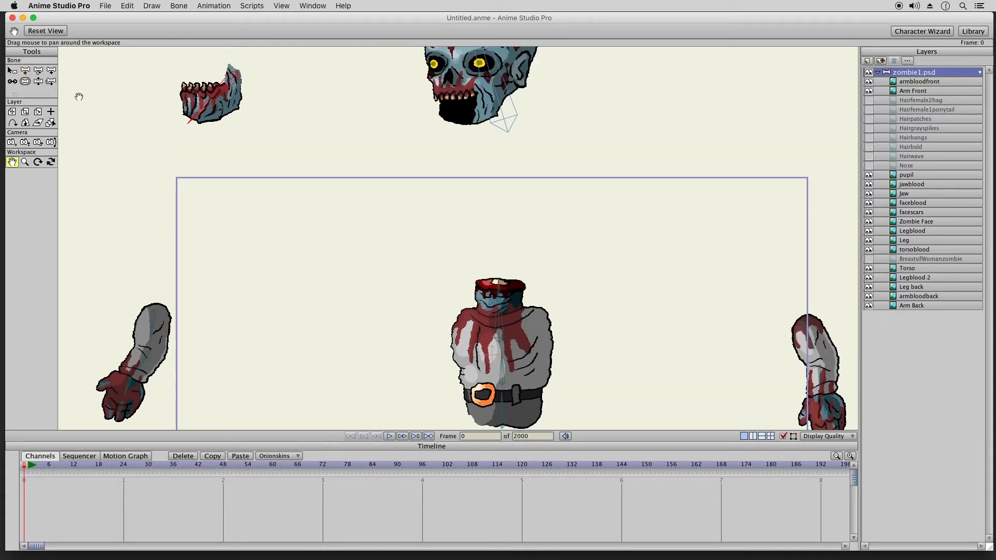
left_click(25, 70)
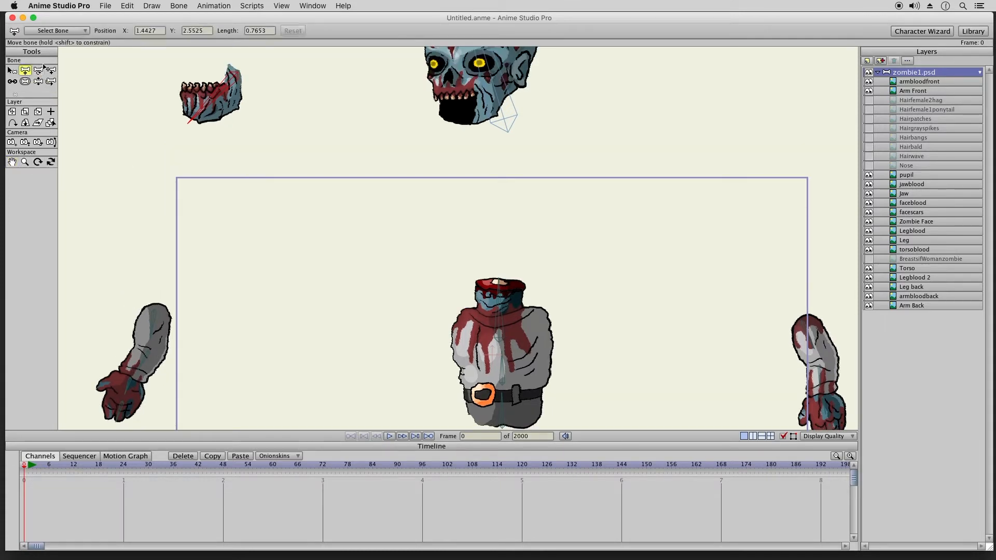
left_click_drag(236, 81, 185, 105)
left_click(11, 71)
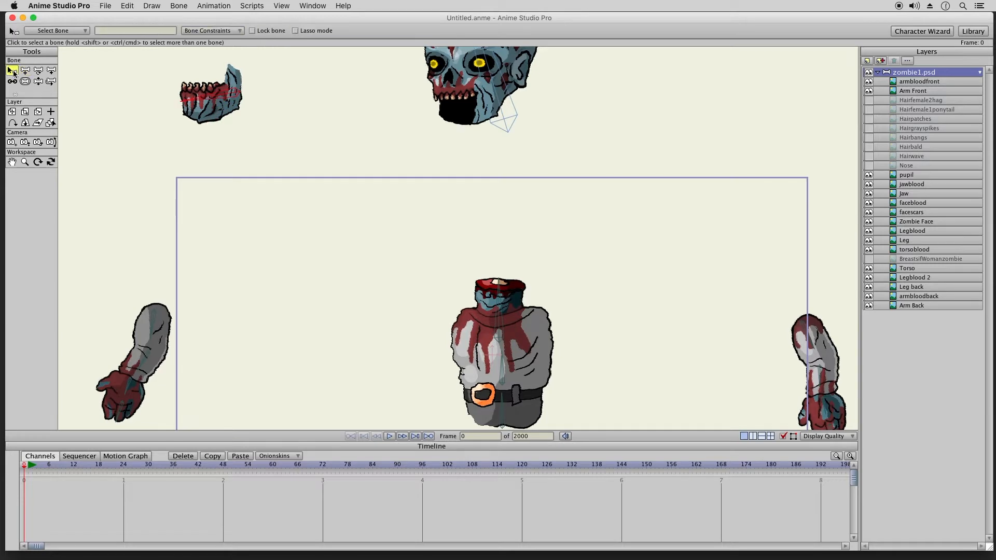
Test opening and closing the jaw and tilting the head with Manipulate Bones
left_click(39, 82)
left_click_drag(464, 323, 505, 303)
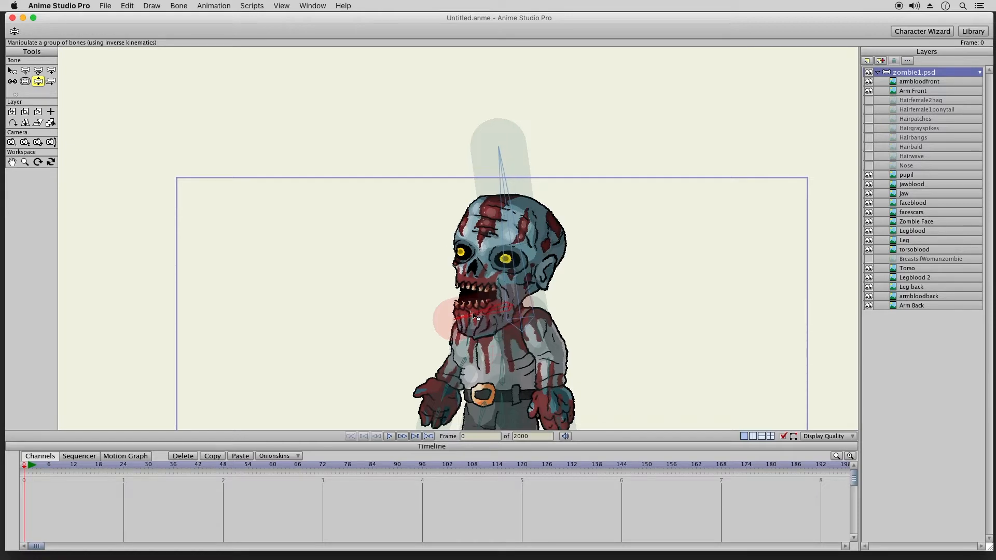
left_click_drag(474, 317, 477, 322)
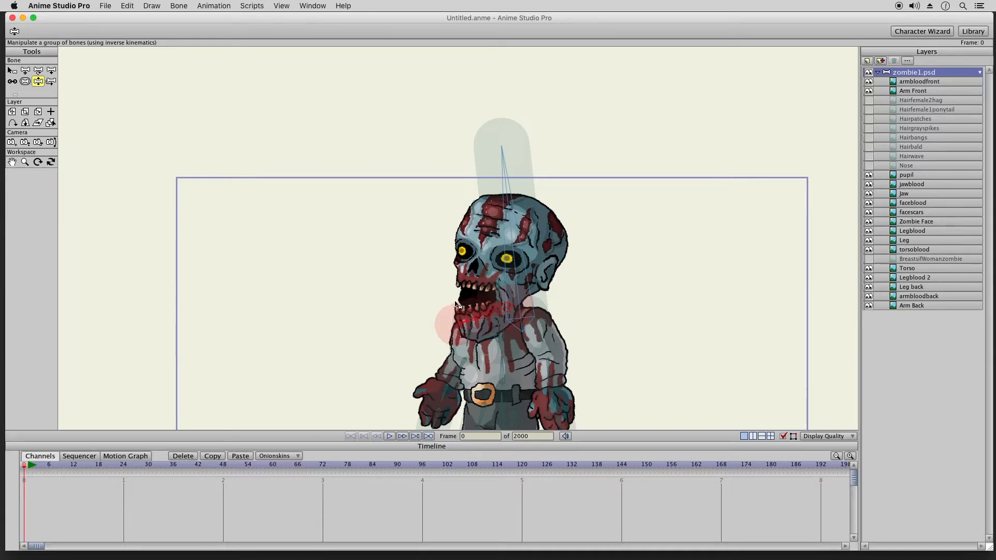
left_click_drag(467, 326, 502, 297)
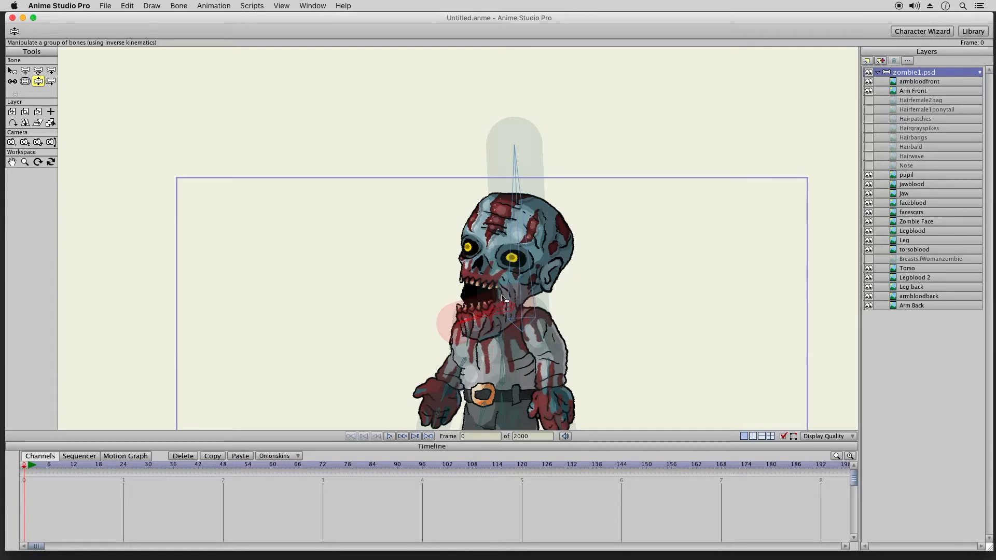
left_click_drag(470, 325, 463, 299)
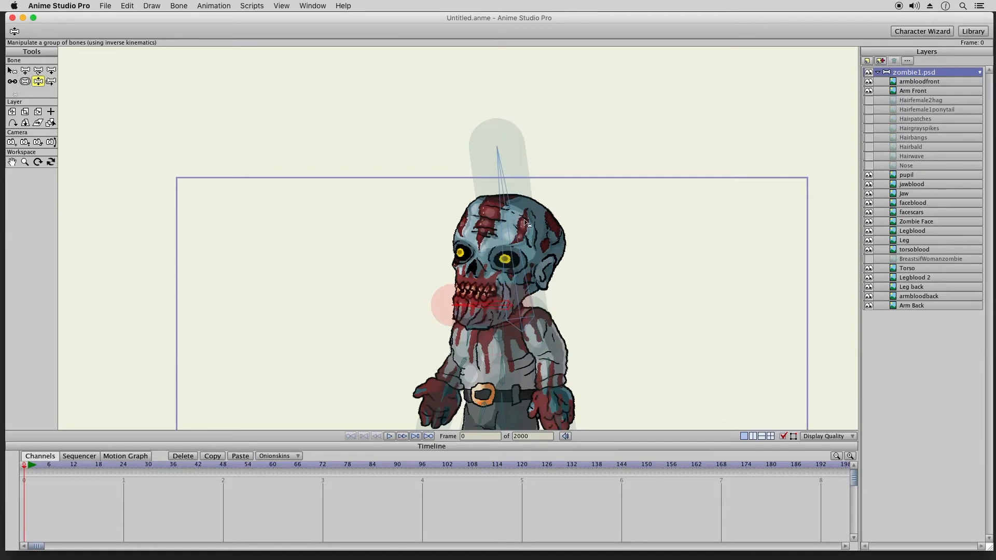
left_click_drag(515, 218, 491, 221)
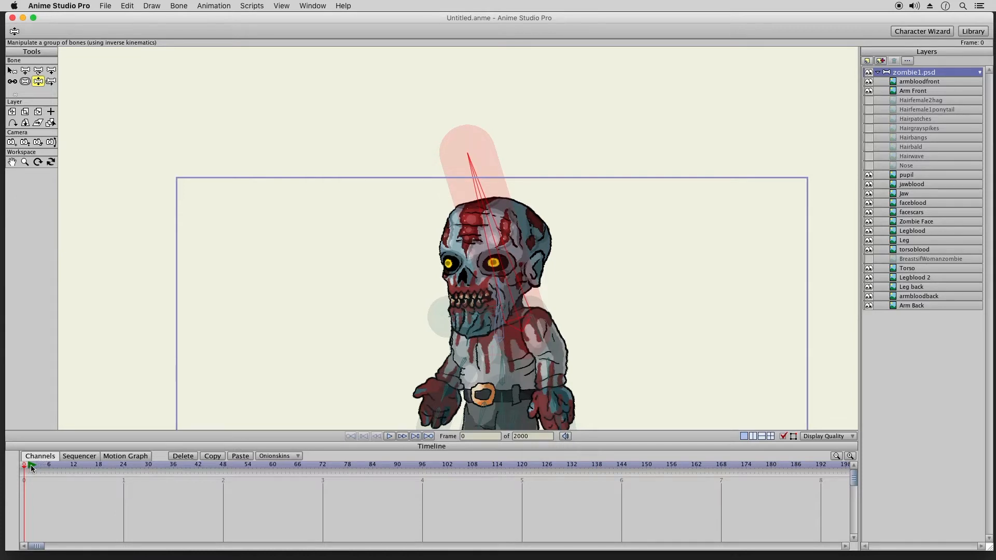
Return to frame 0, open the Actions window and place it beneath the layer list
left_click(28, 465)
left_click(24, 466)
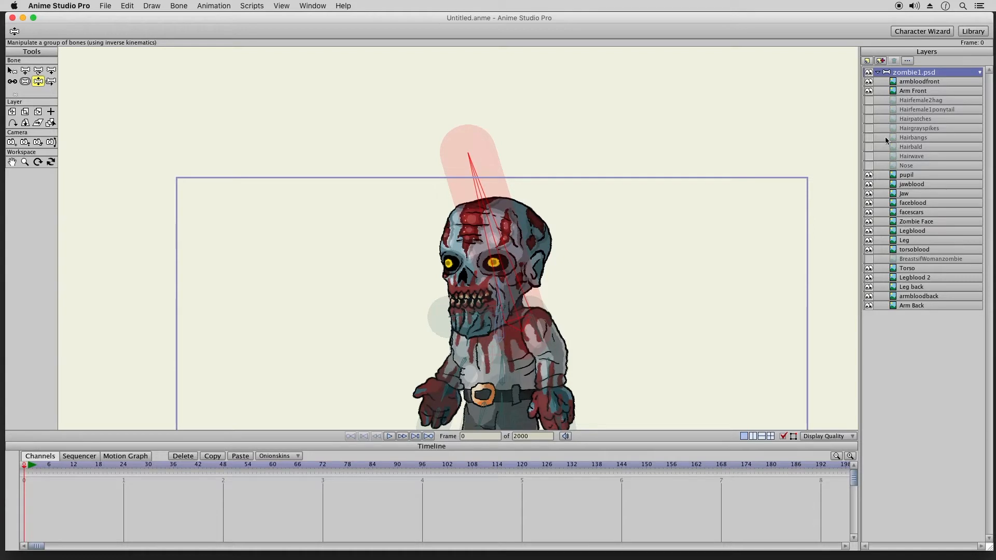
left_click(291, 7)
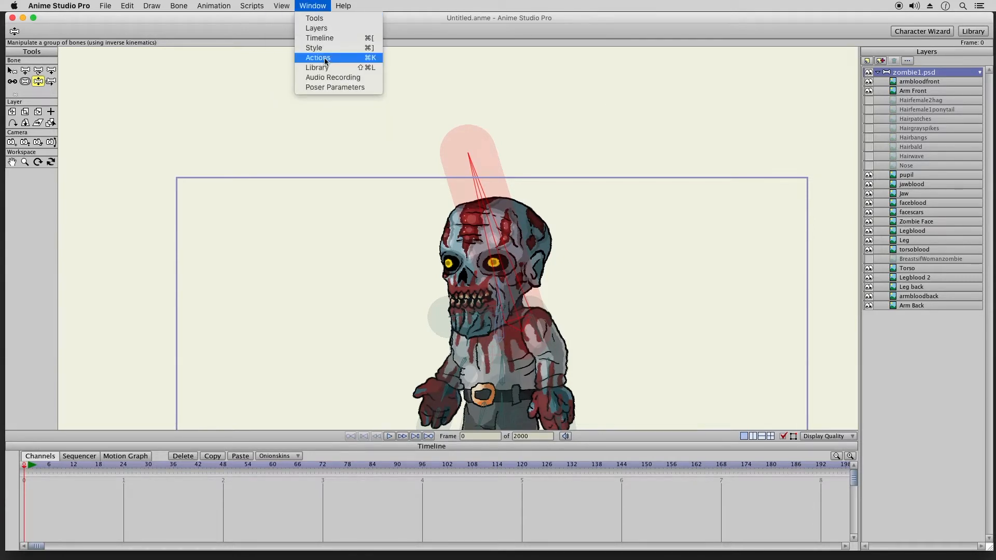
left_click(332, 58)
left_click_drag(855, 219, 849, 327)
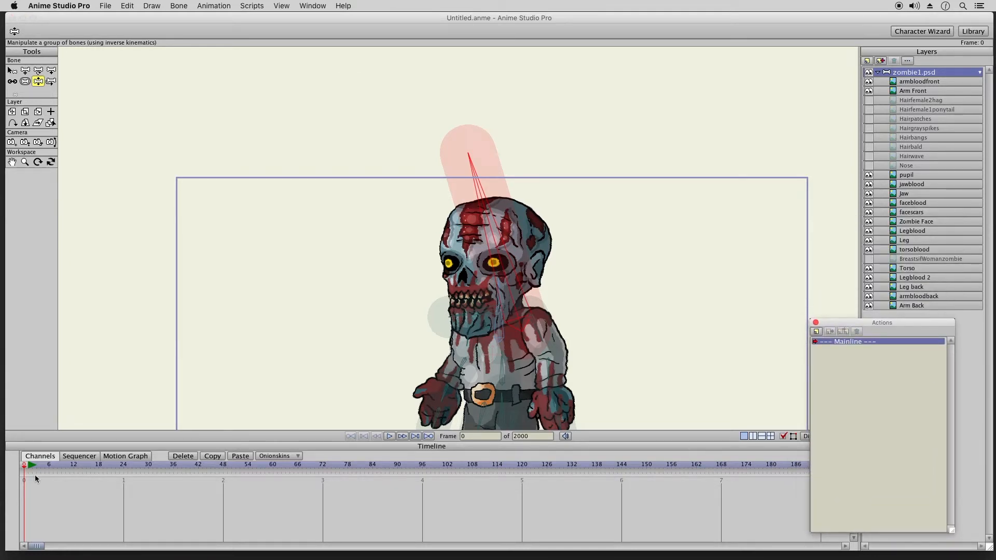
Go to frame 1 and create a new action named Stand1 for the zombie1.psd bone layer
left_click(27, 466)
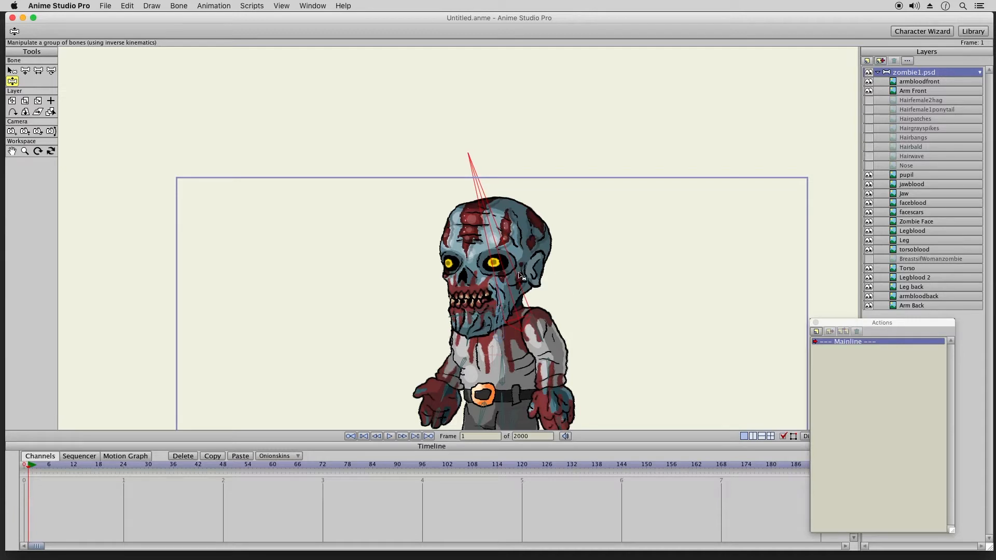
left_click(24, 151)
left_click_drag(562, 294, 527, 278)
left_click(12, 151)
left_click_drag(453, 345, 456, 240)
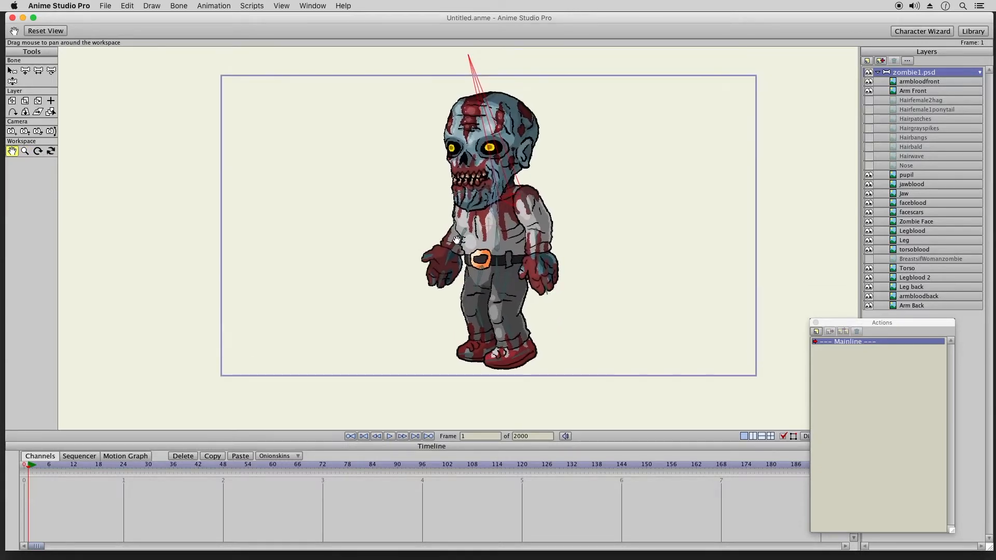
left_click(12, 81)
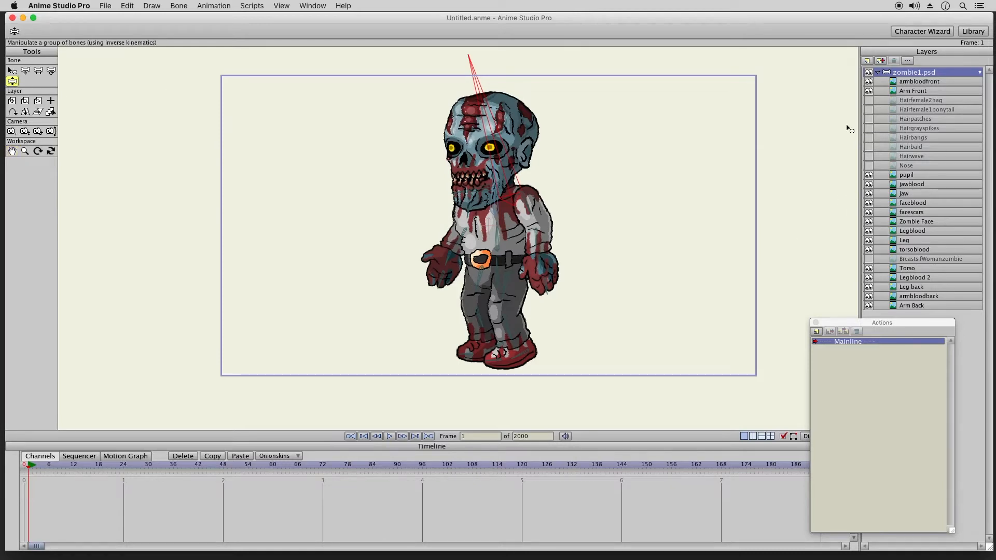
left_click(818, 333)
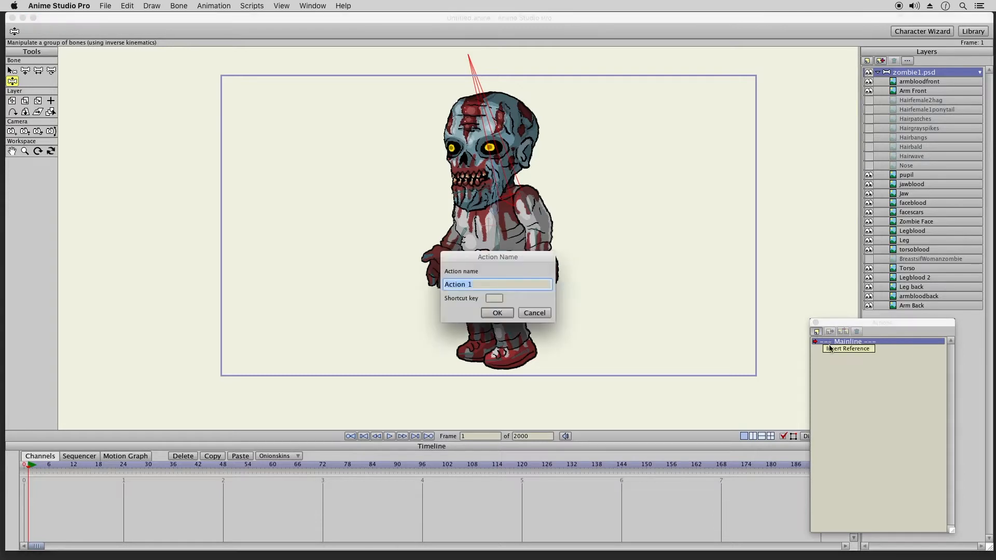
type("Stand")
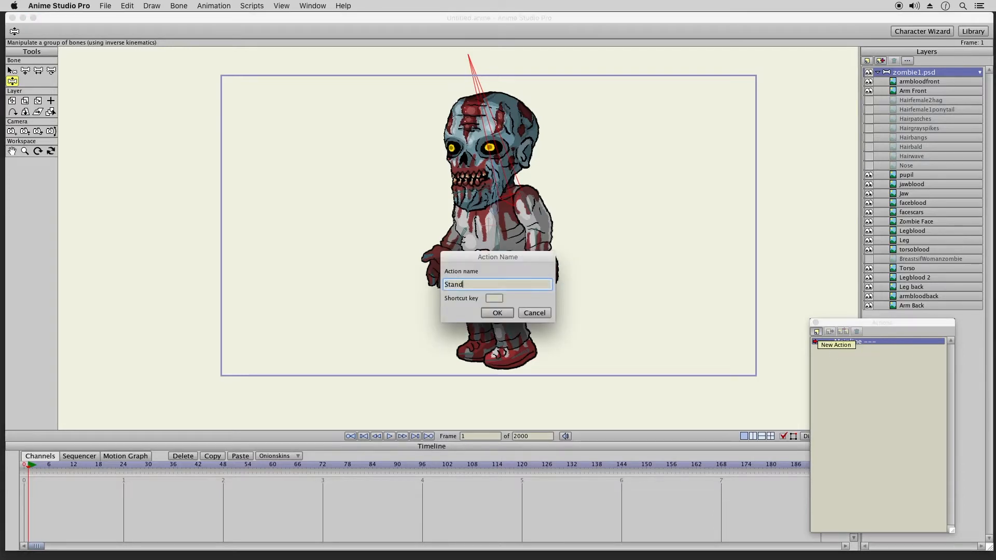
type("1")
key("Return")
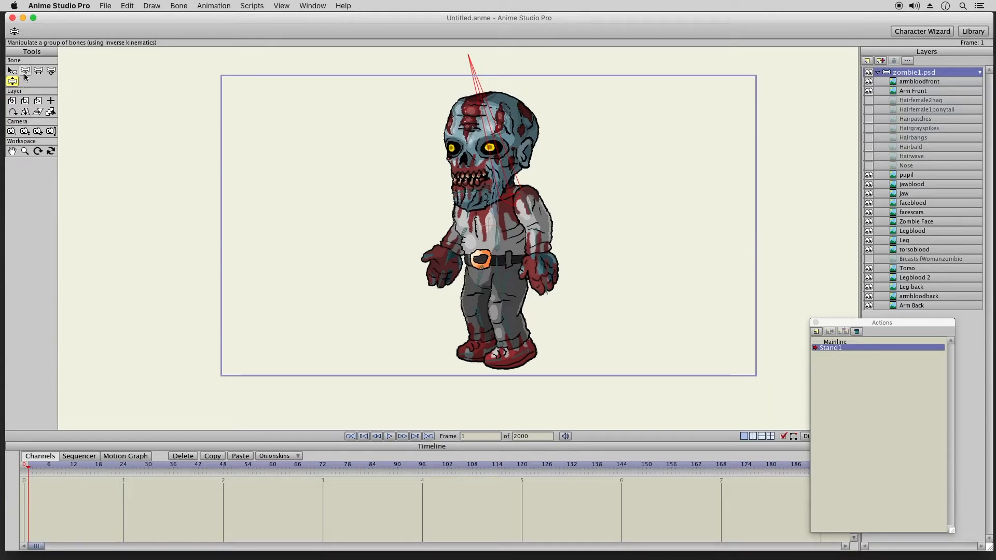
Pose the zombie with Manipulate Bones, leaning the upper body and head back and spreading the legs apart
left_click_drag(495, 207, 539, 225)
left_click_drag(460, 237, 458, 235)
left_click_drag(505, 326, 457, 345)
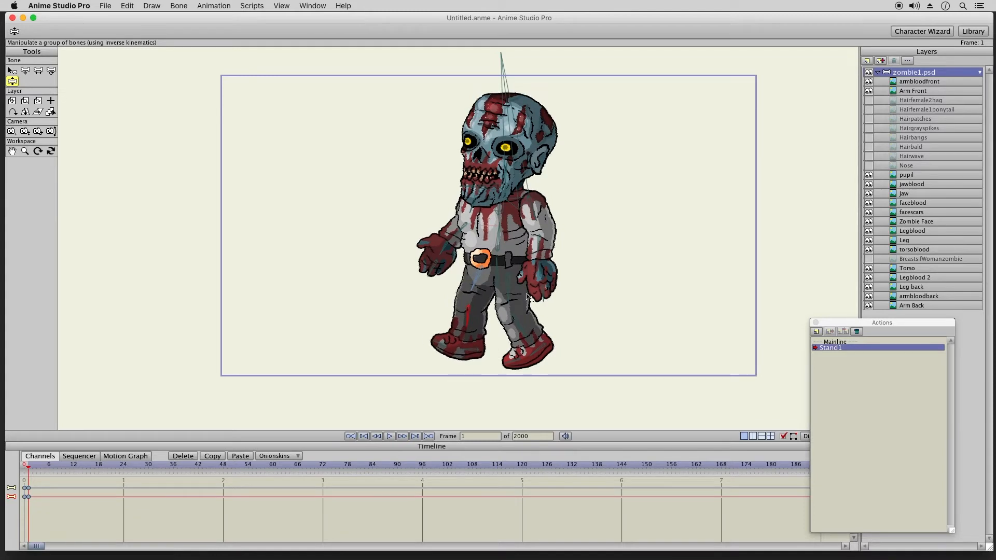
Hide the armbloodfront, armbloodback, jawblood, faceblood, facescars and torsoblood layers
left_click(870, 81)
left_click_drag(870, 324, 835, 329)
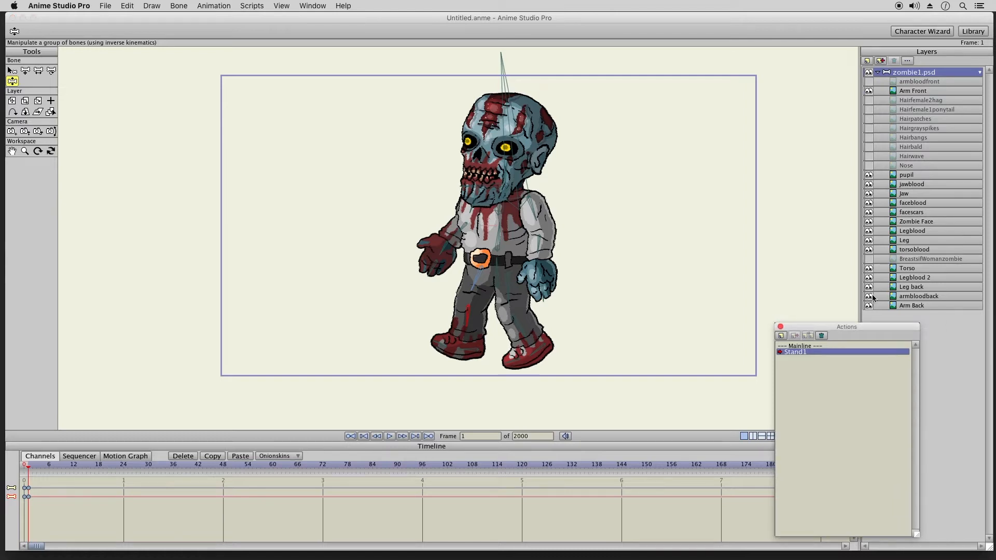
left_click(869, 297)
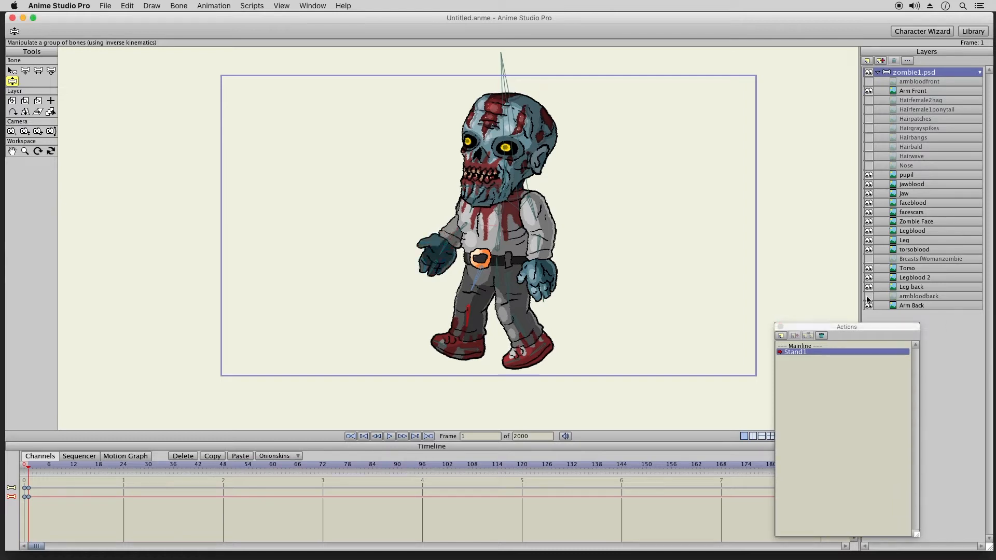
left_click(869, 185)
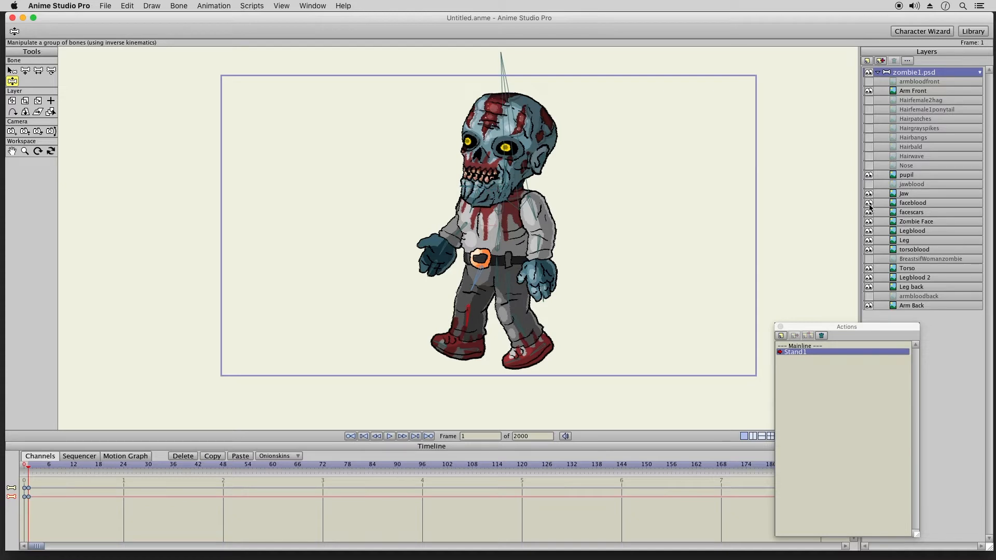
left_click(869, 204)
left_click(869, 212)
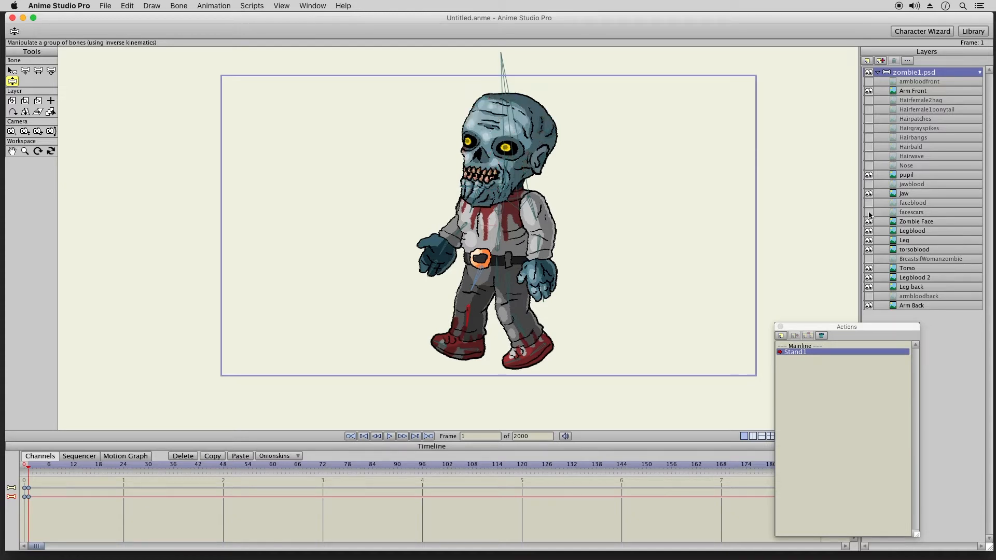
left_click(869, 250)
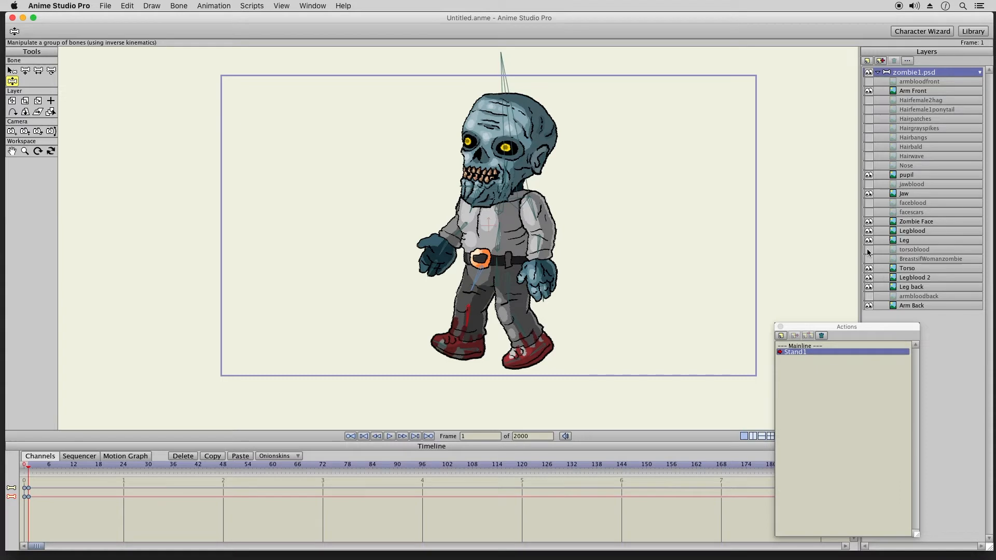
Show the torsoblood, armbloodback and armbloodfront layers again
left_click(869, 250)
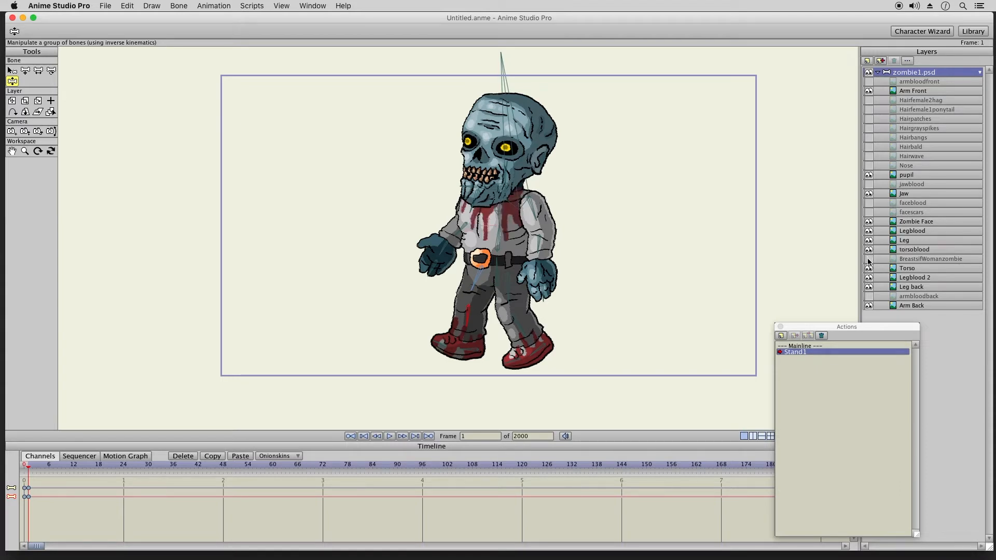
left_click(869, 296)
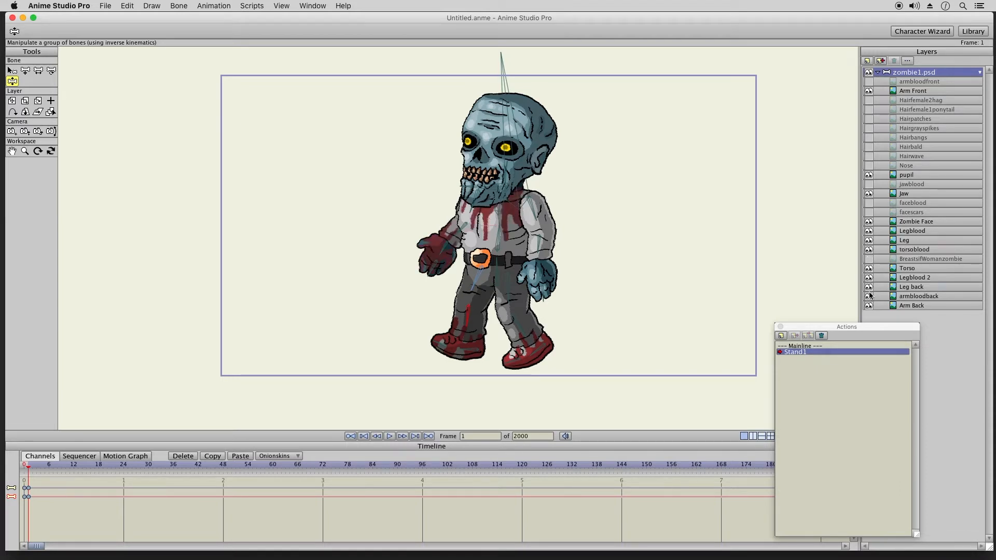
left_click(869, 82)
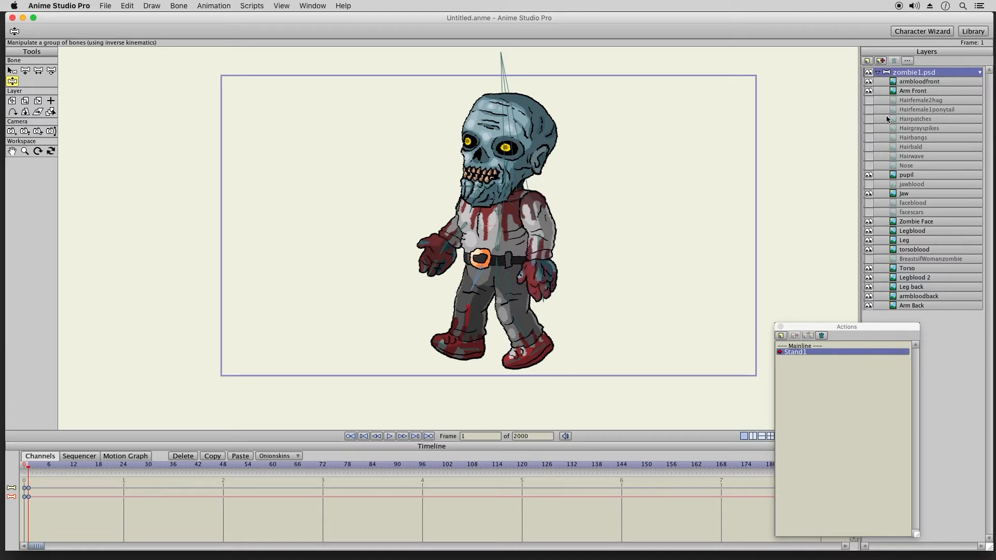
Try the Nose layer on the character, hide it again, and show the Hairbald layer
left_click(869, 166)
left_click(869, 166)
left_click(869, 148)
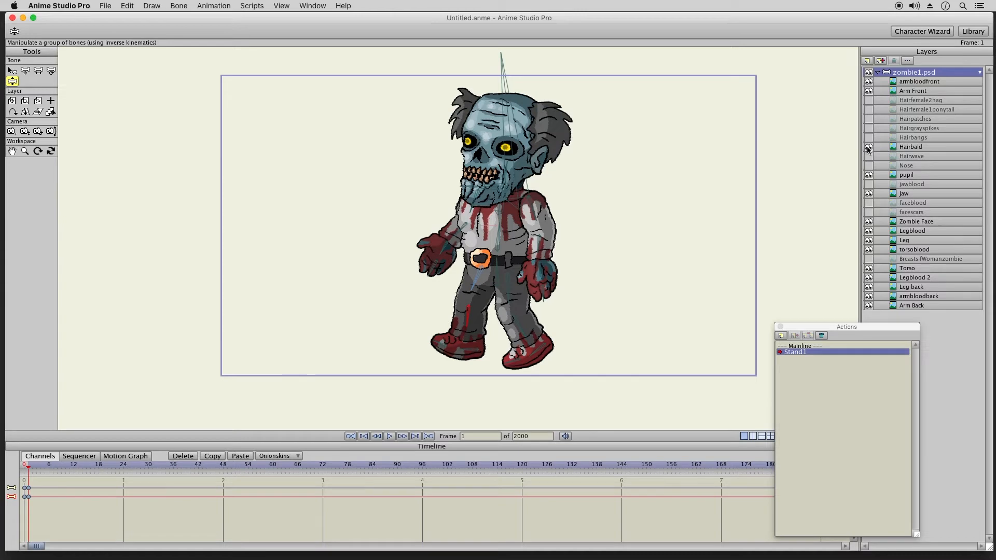
Show the faceblood, facescars and jawblood layers again
left_click(869, 203)
left_click(869, 212)
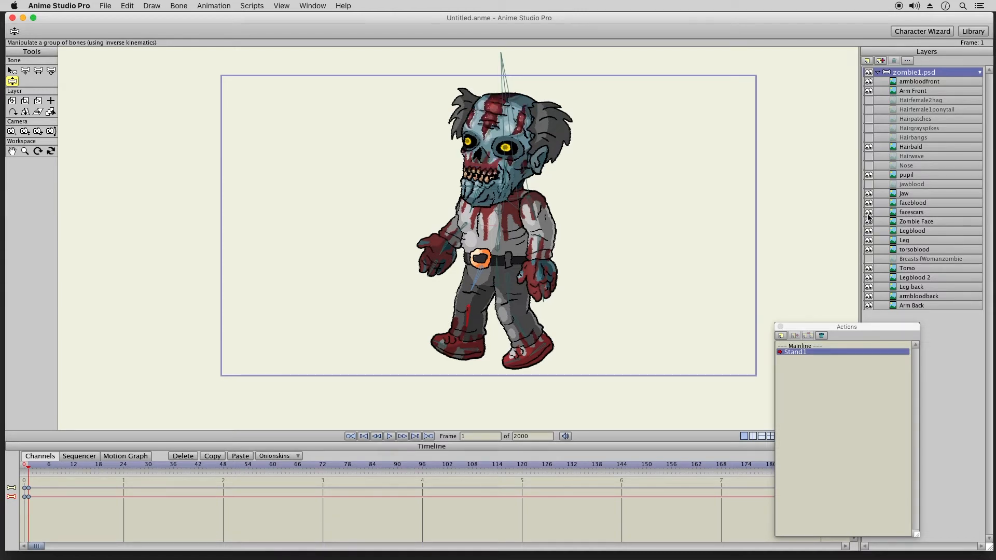
left_click(869, 184)
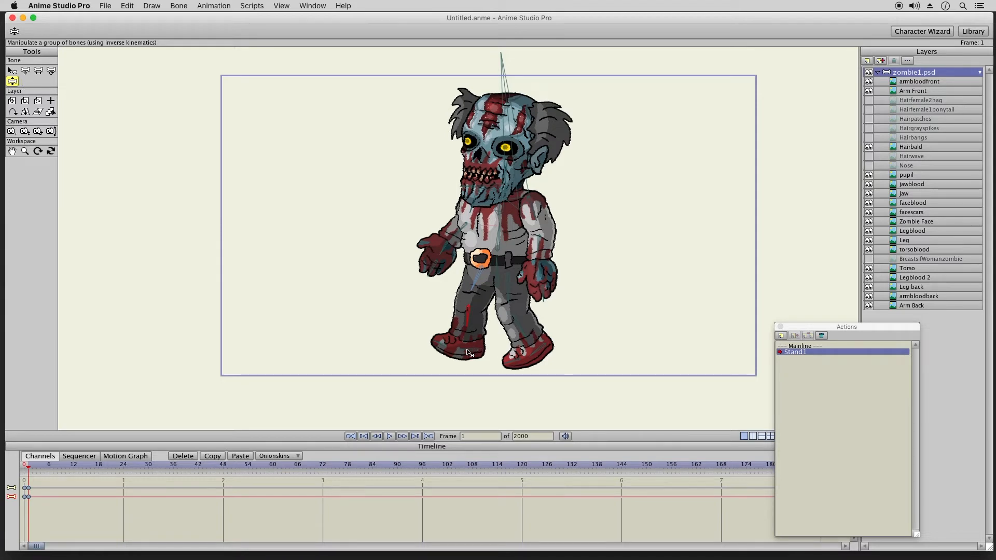
Refine the Stand1 pose by tilting the torso and head further back and bringing the arms in against the body
left_click_drag(464, 351, 462, 353)
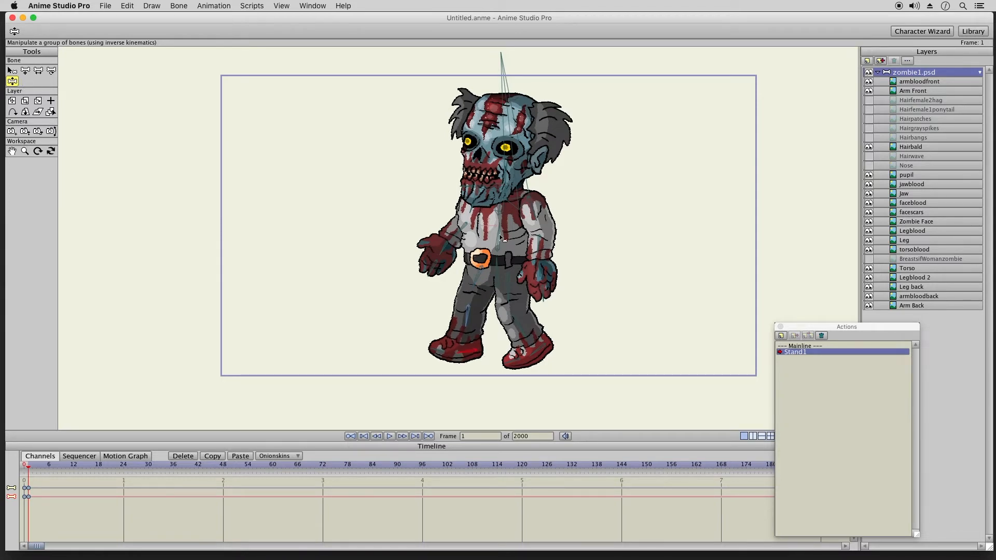
left_click_drag(501, 207, 508, 204)
left_click_drag(519, 114, 530, 114)
left_click_drag(536, 259, 536, 263)
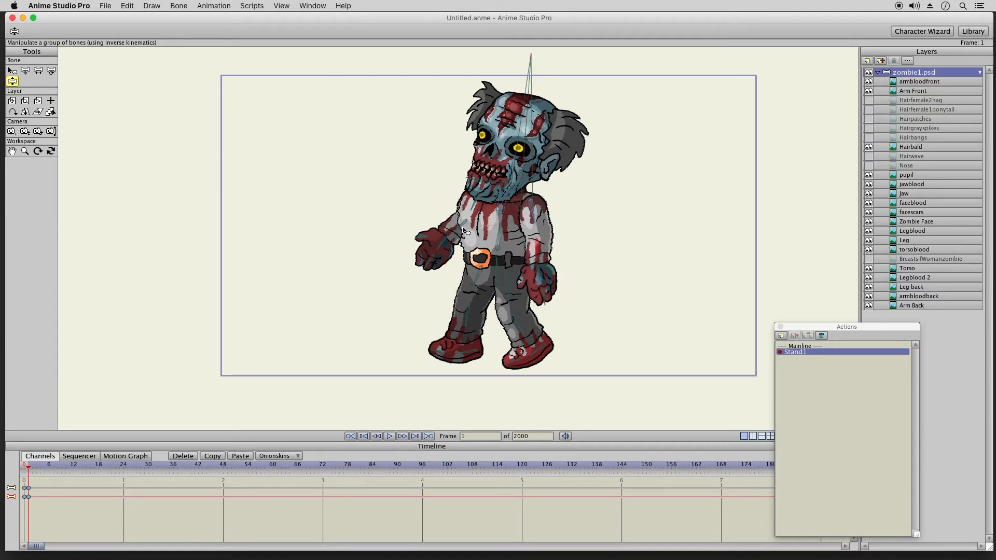
left_click_drag(471, 244, 491, 268)
left_click_drag(497, 208, 513, 195)
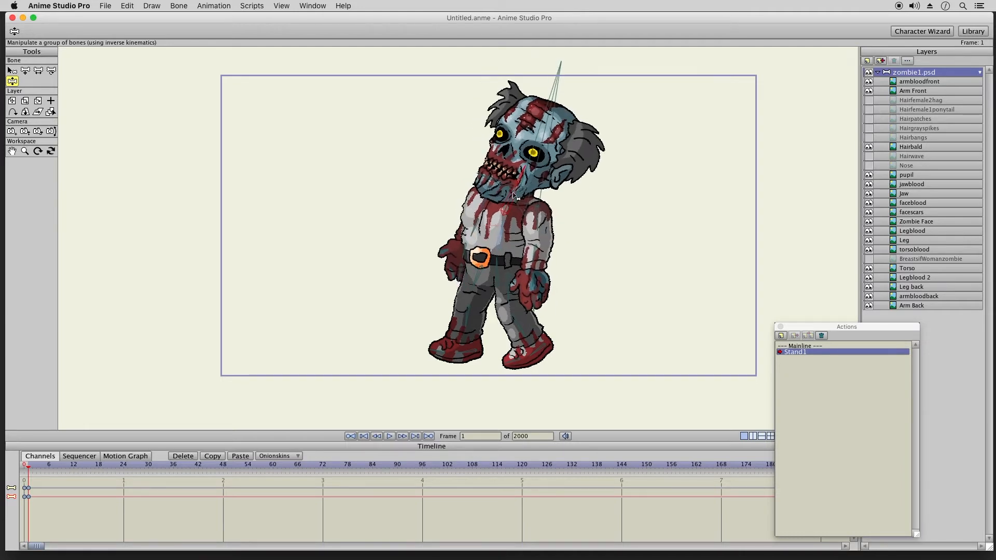
Bring the zombie's feet close together, swing the back arm out in front and bend the front arm at the elbow
left_click_drag(466, 326, 540, 372)
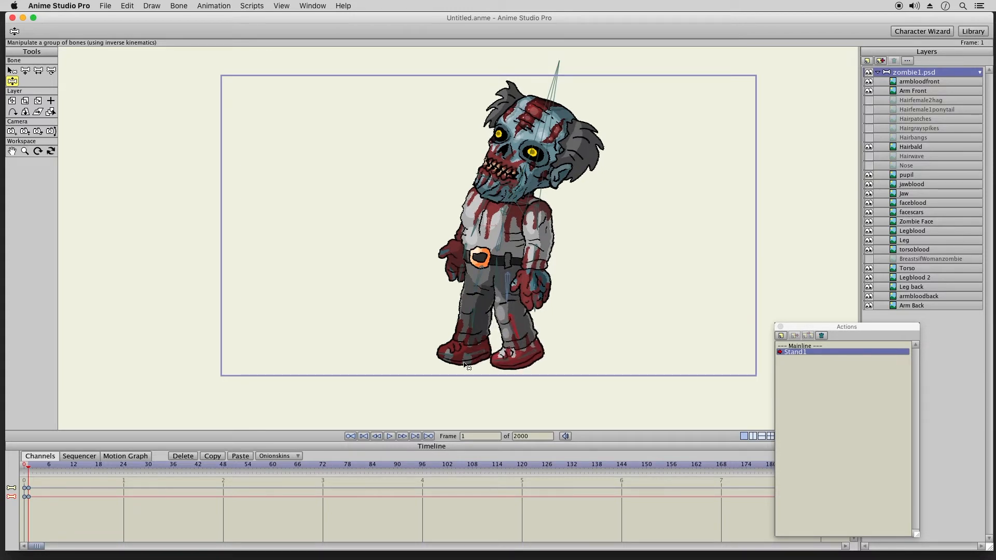
left_click_drag(469, 334, 492, 339)
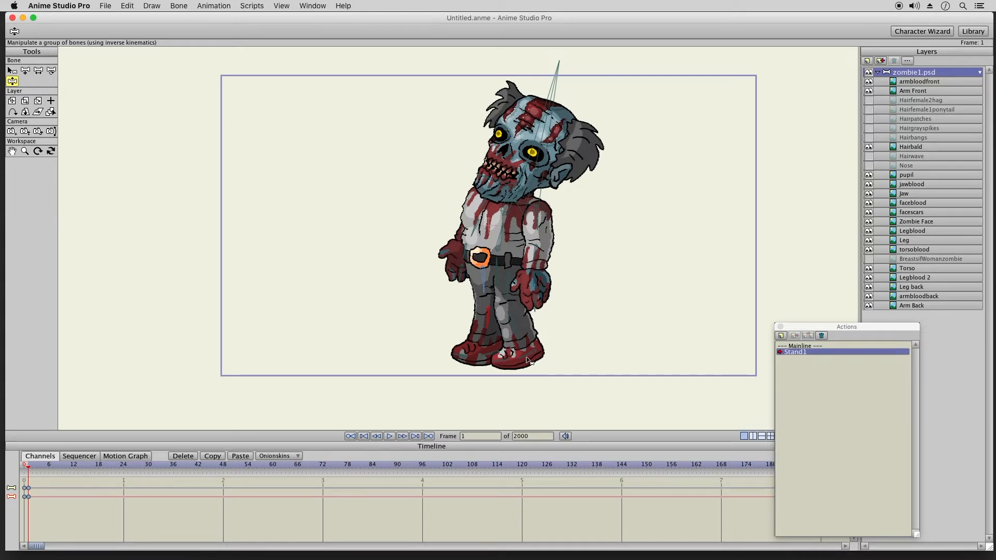
left_click_drag(476, 230, 420, 247)
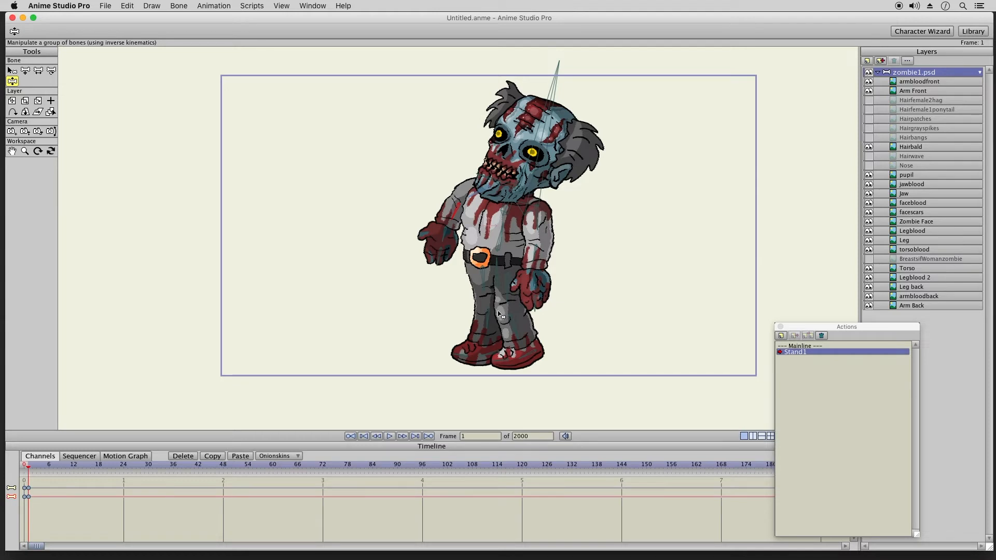
left_click_drag(540, 228, 558, 257)
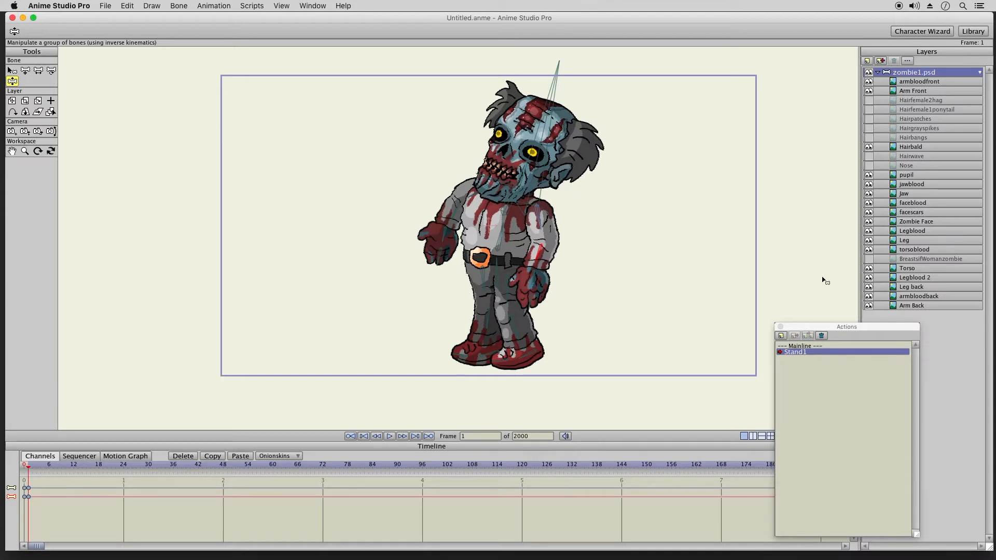
left_click_drag(811, 326, 815, 325)
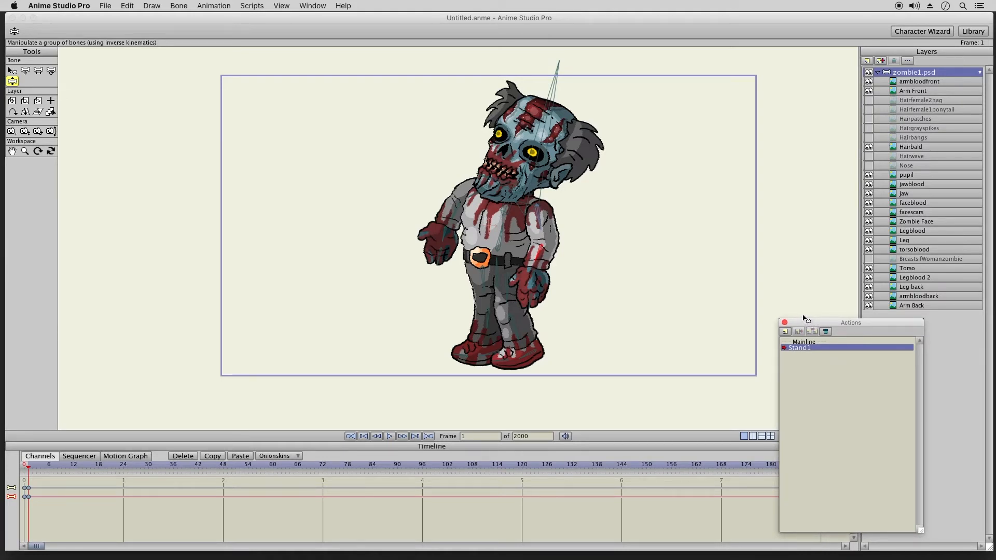
left_click_drag(805, 322, 805, 323)
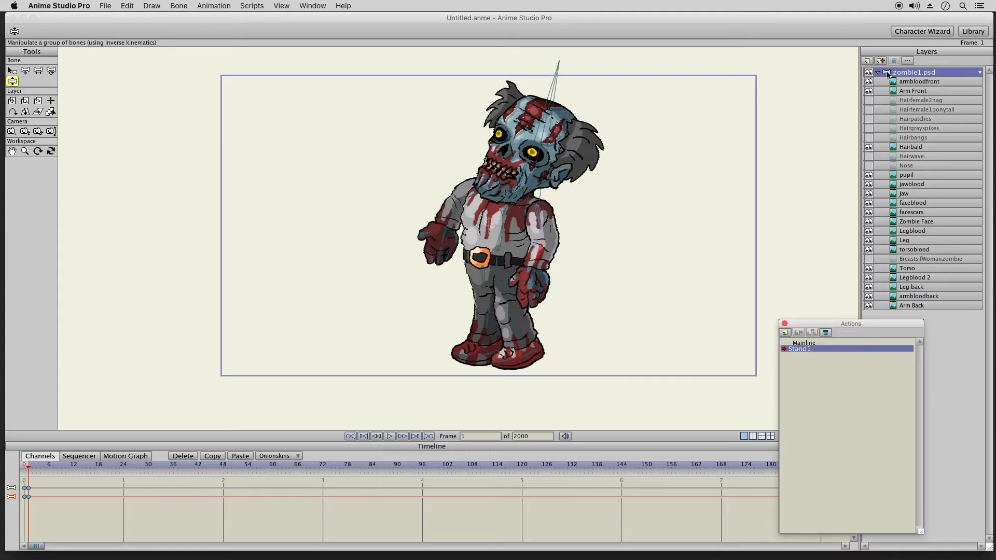
left_click_drag(815, 323, 814, 322)
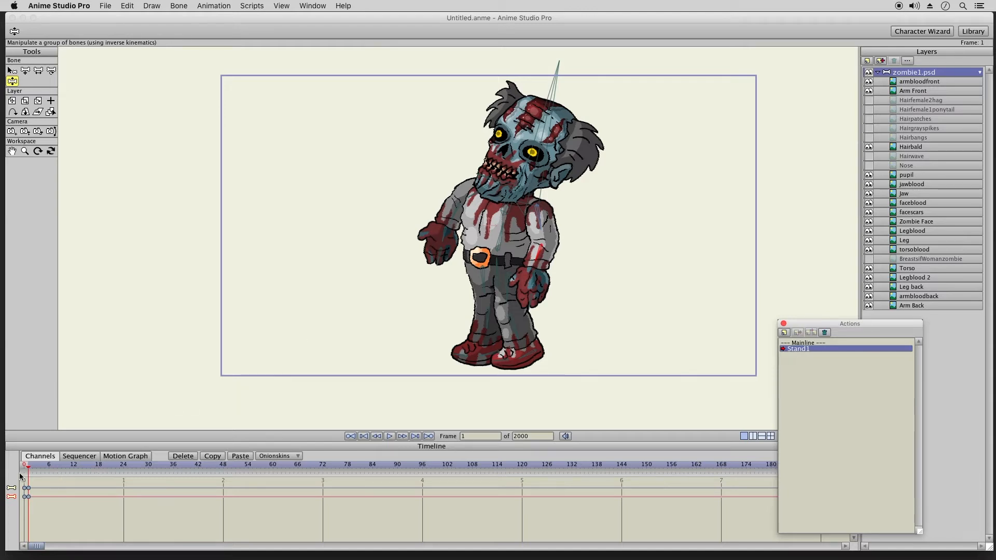
left_click_drag(809, 324, 821, 323)
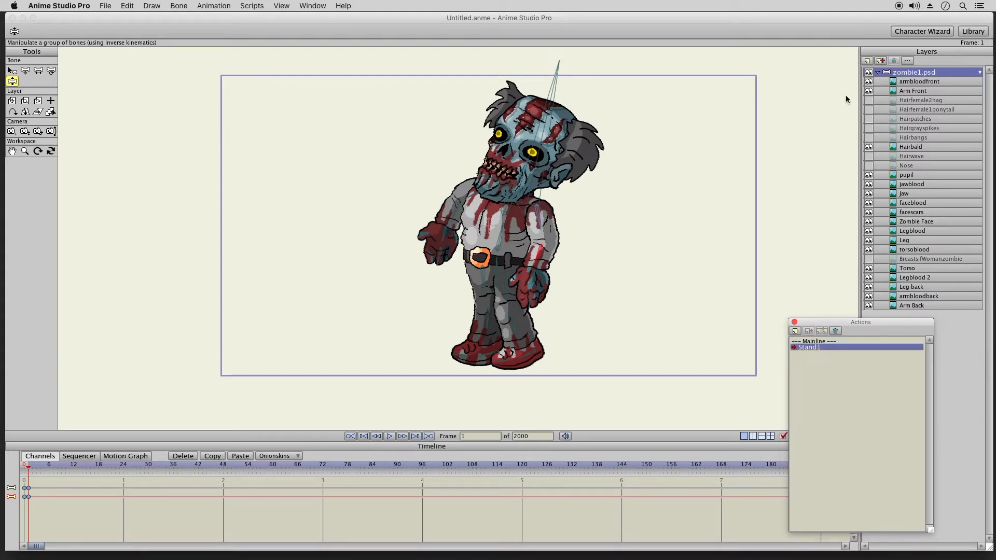
left_click(887, 74)
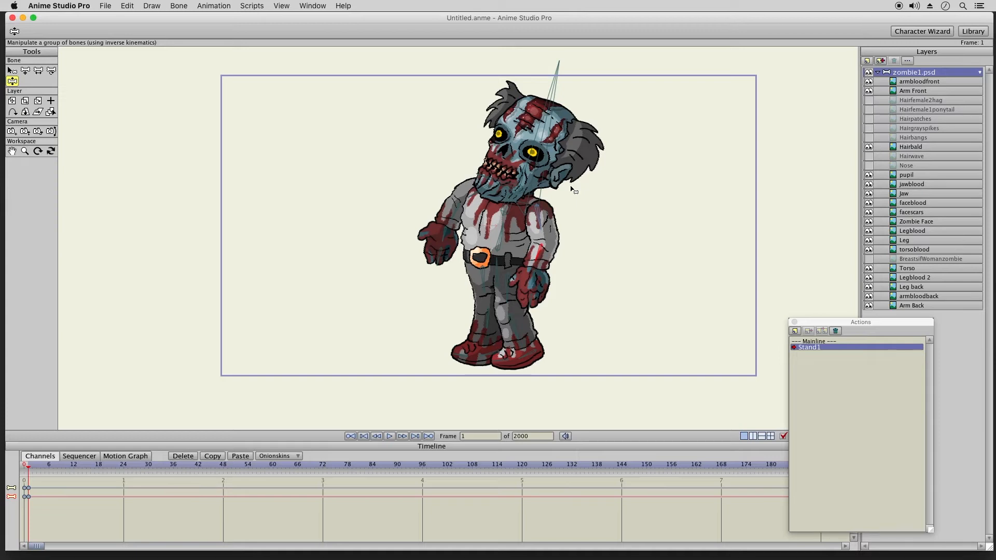
left_click_drag(829, 320, 827, 322)
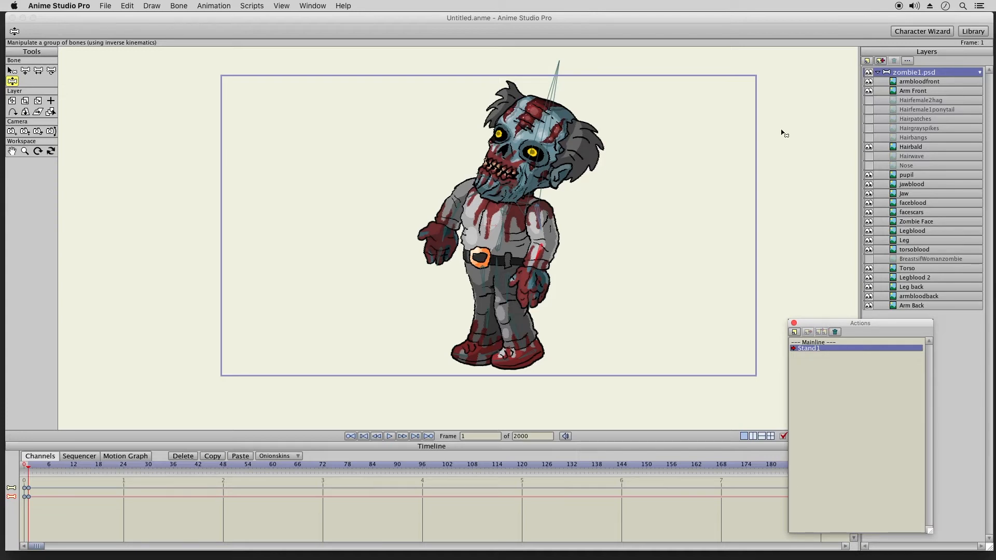
left_click_drag(822, 329, 828, 327)
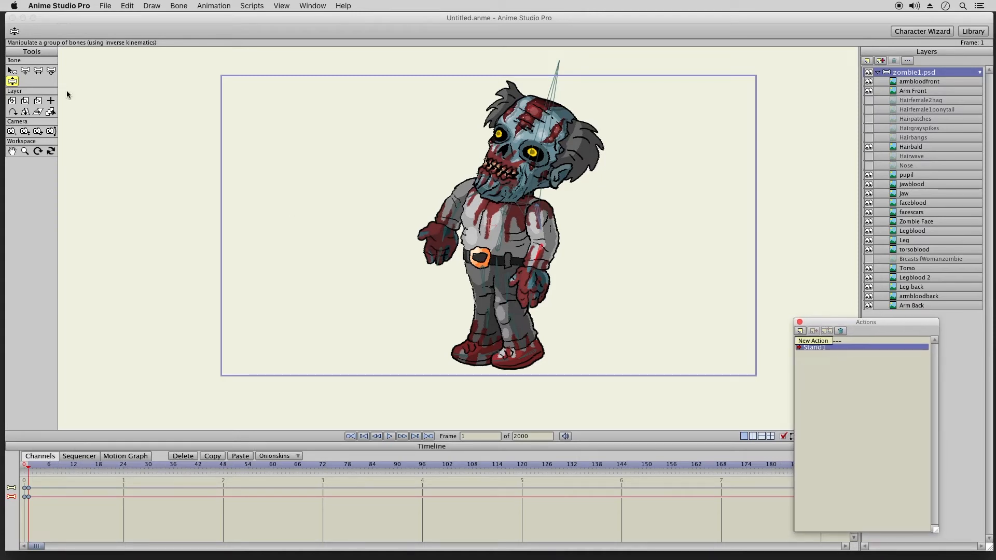
Copy the bone keyframes at frame 1 and paste them at frame 48 of the Stand1 action
left_click(25, 72)
left_click(12, 82)
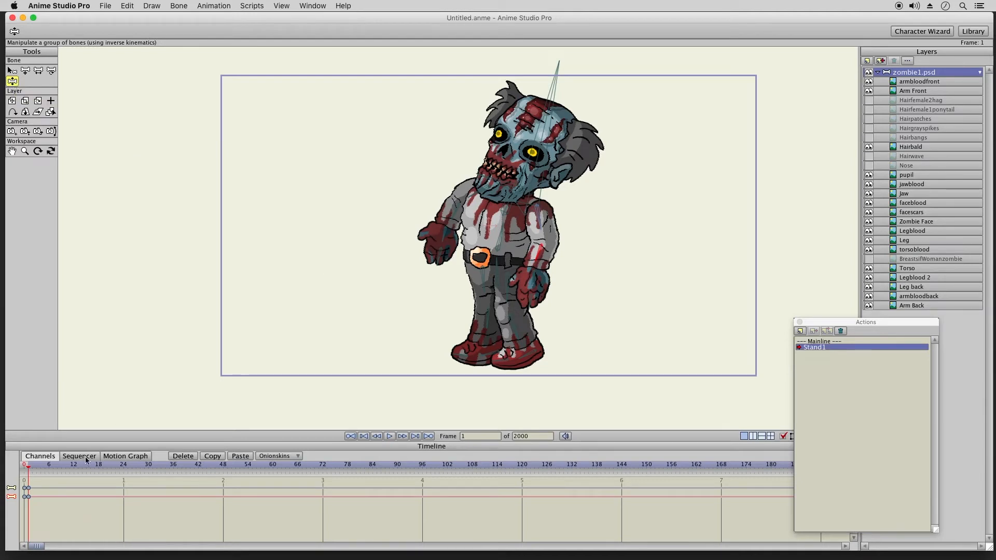
left_click_drag(37, 483, 24, 508)
left_click(223, 465)
At frame 24, raise the back arm slightly, shift the front arm outward and tilt the head a little further back
left_click(125, 469)
left_click_drag(508, 208, 464, 205)
left_click_drag(546, 234, 544, 266)
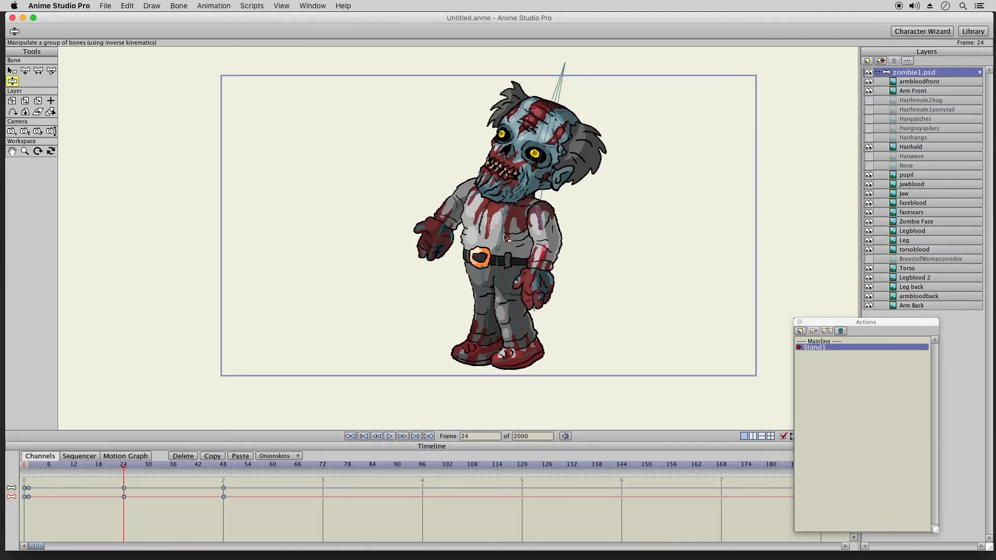
left_click(508, 205)
left_click_drag(543, 127, 545, 129)
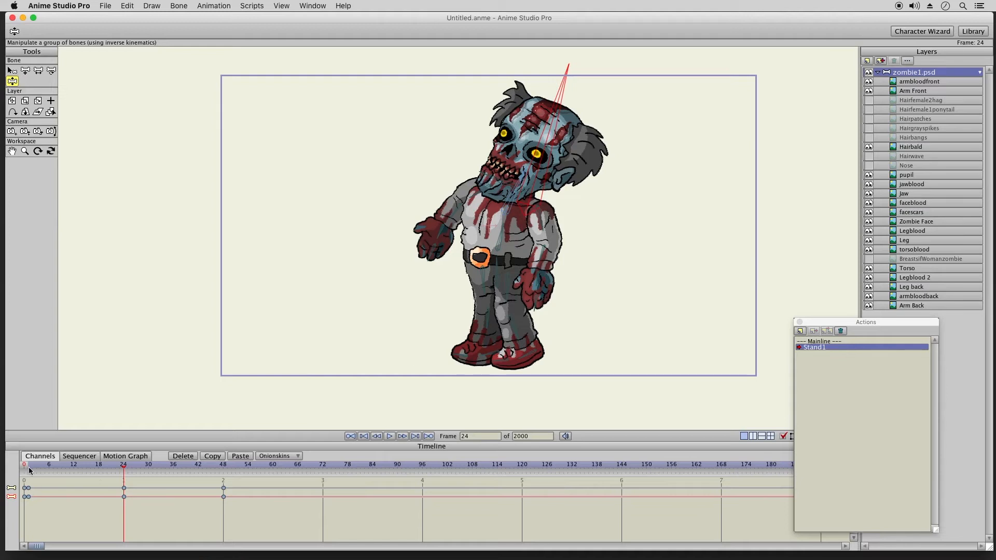
Preview Stand1 through frame 48, then create an action named Walk1 and swing the front arm forward to chest height
left_click_drag(30, 465, 230, 468)
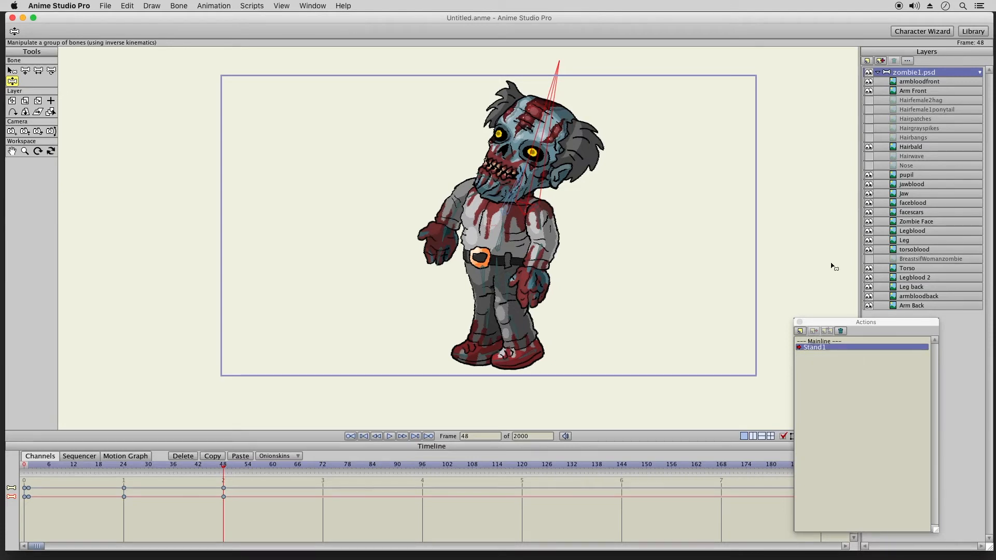
left_click(800, 331)
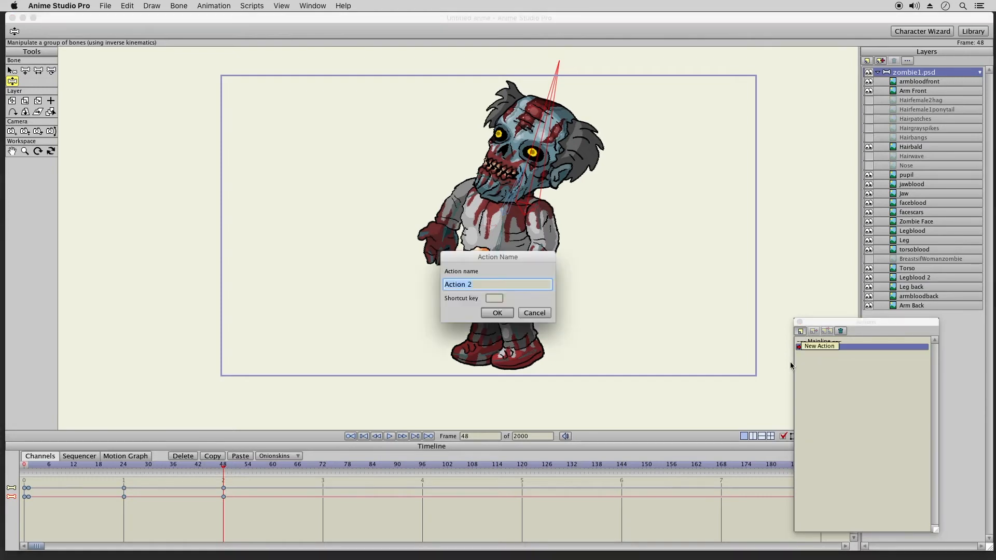
type("Walk1")
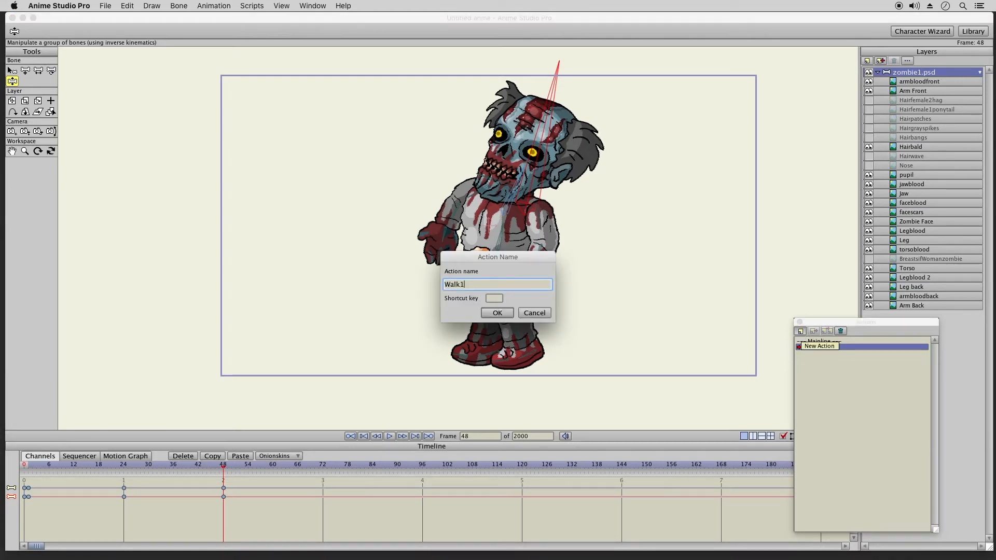
key("Return")
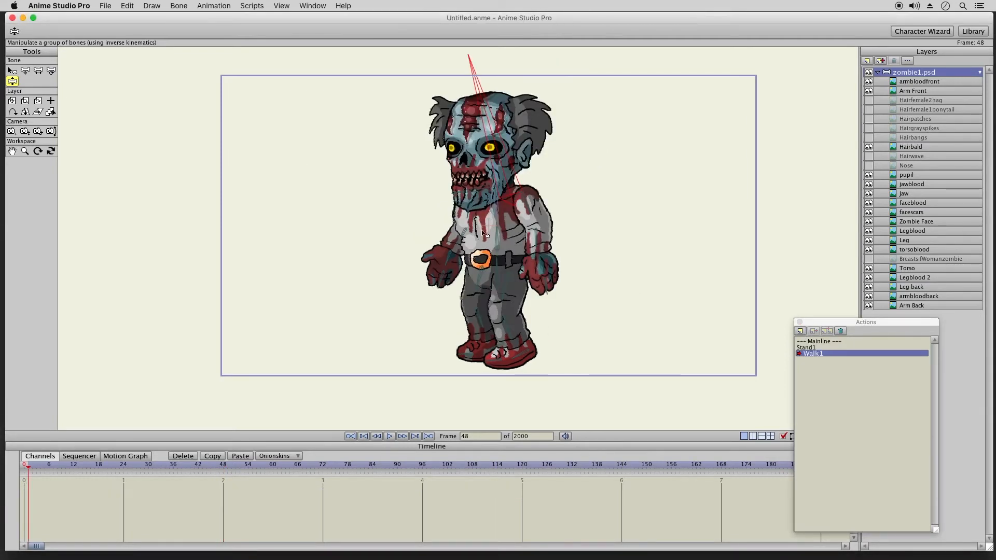
left_click_drag(532, 220, 477, 210)
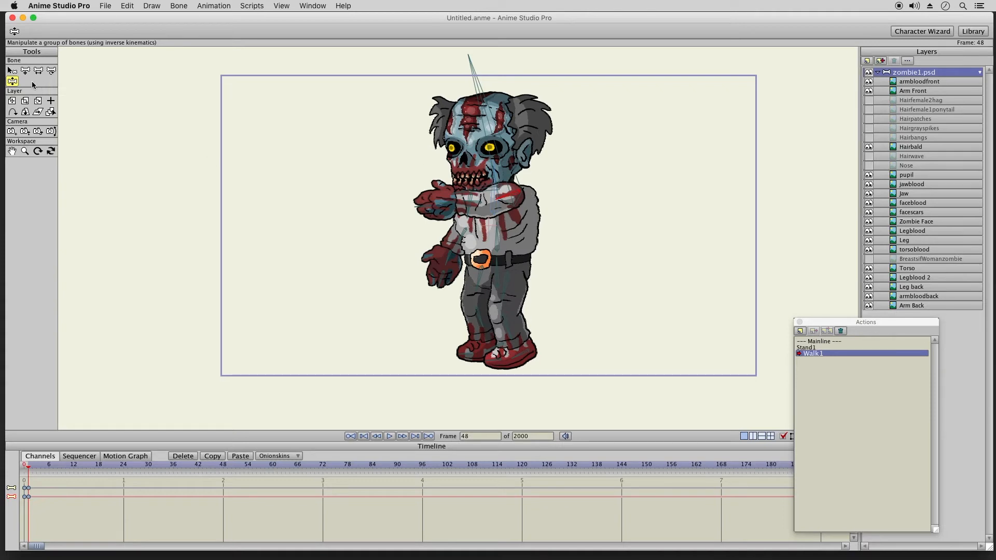
Return to Mainline and use Offset Bone to shift the front arm's shoulder slightly inward over the torso
left_click(11, 71)
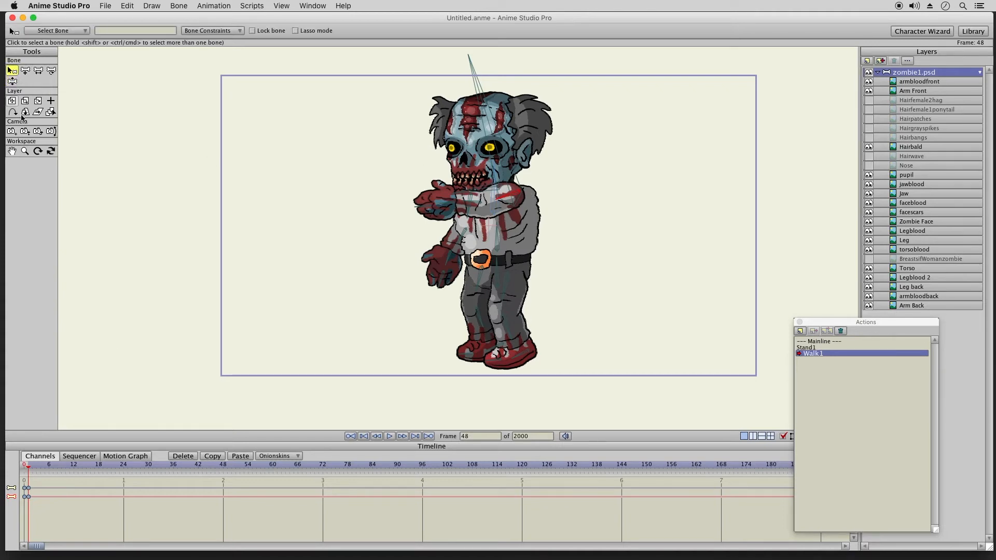
left_click(826, 340)
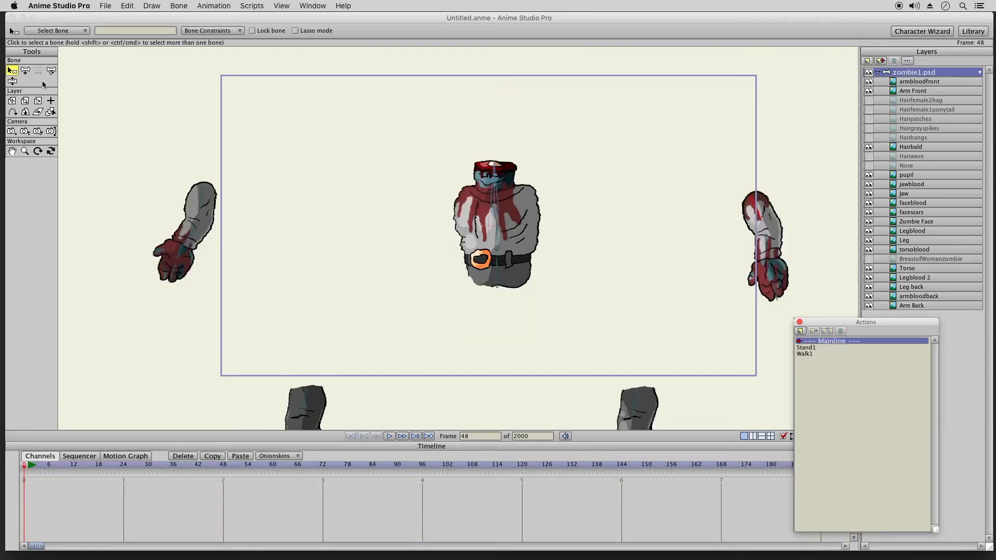
left_click(909, 78)
left_click(909, 73)
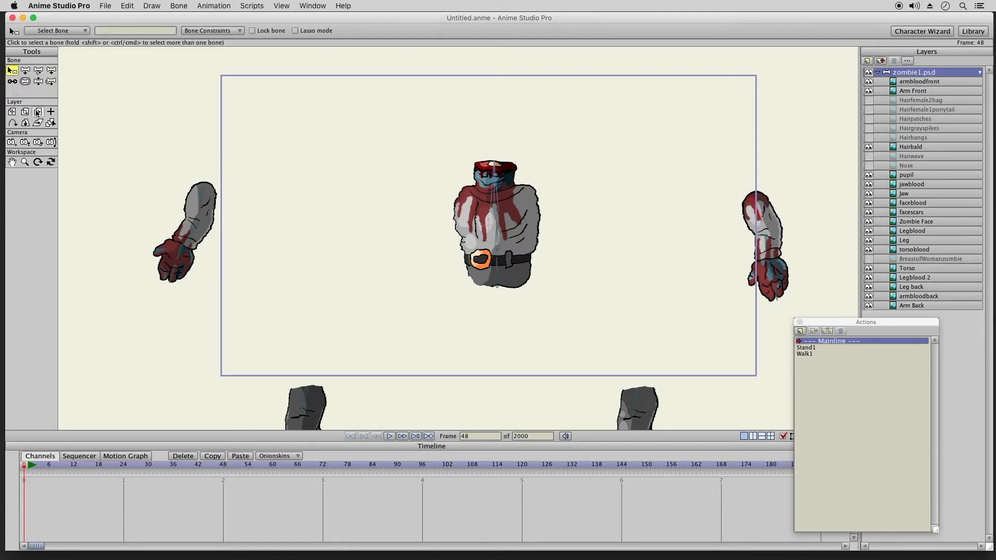
left_click(51, 82)
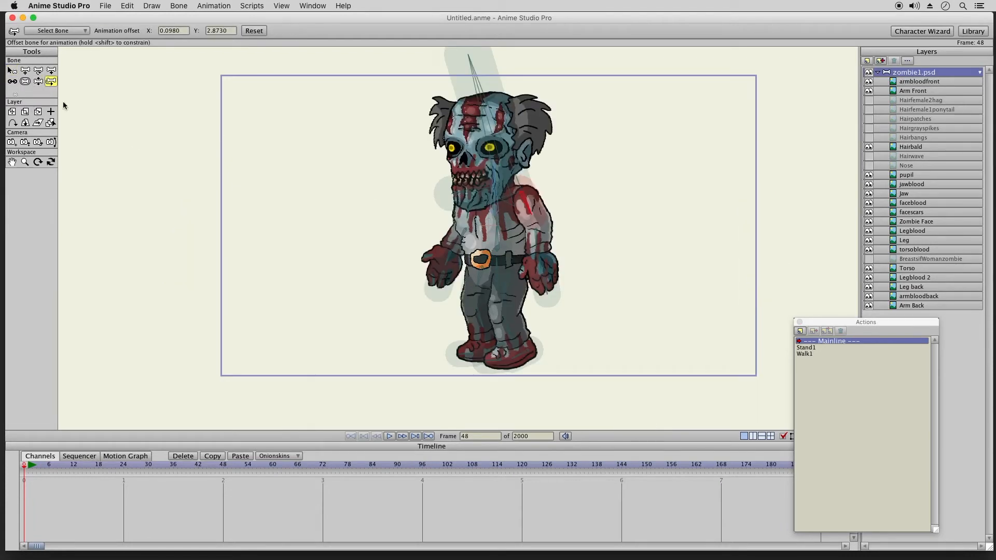
left_click_drag(527, 205, 521, 207)
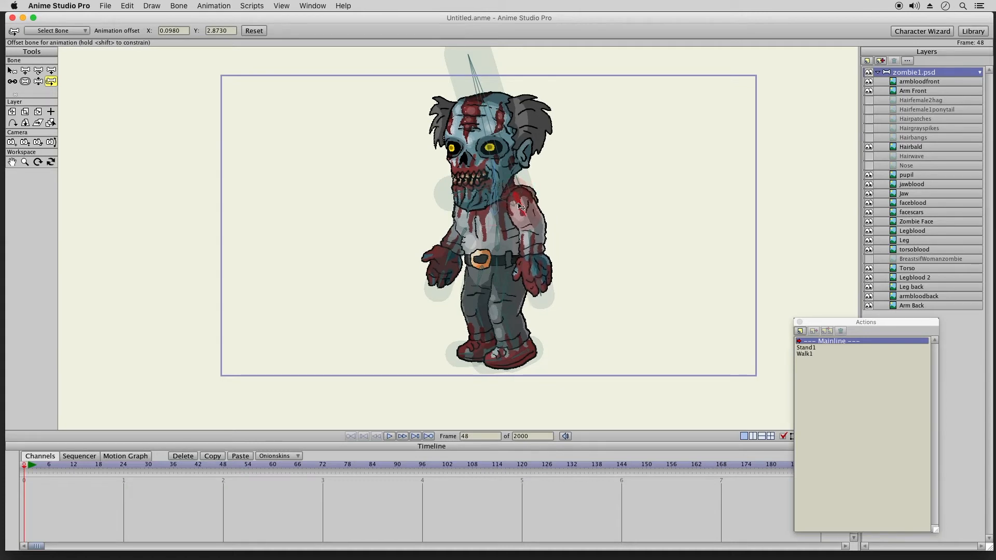
left_click_drag(519, 206, 529, 224)
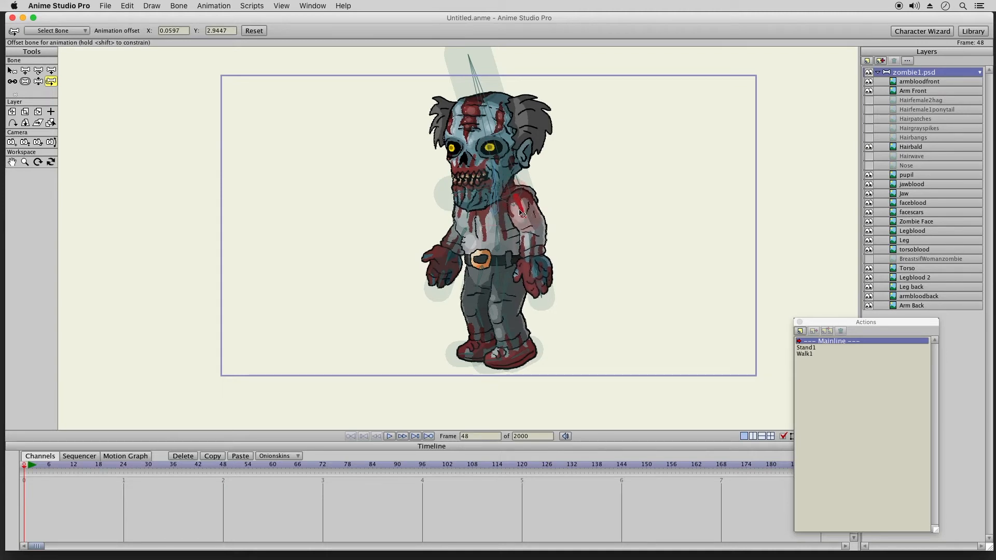
Test the front arm's forward swing with Manipulate Bones, then offset the arm bone outward from the torso
left_click(38, 81)
left_click_drag(537, 227, 437, 208)
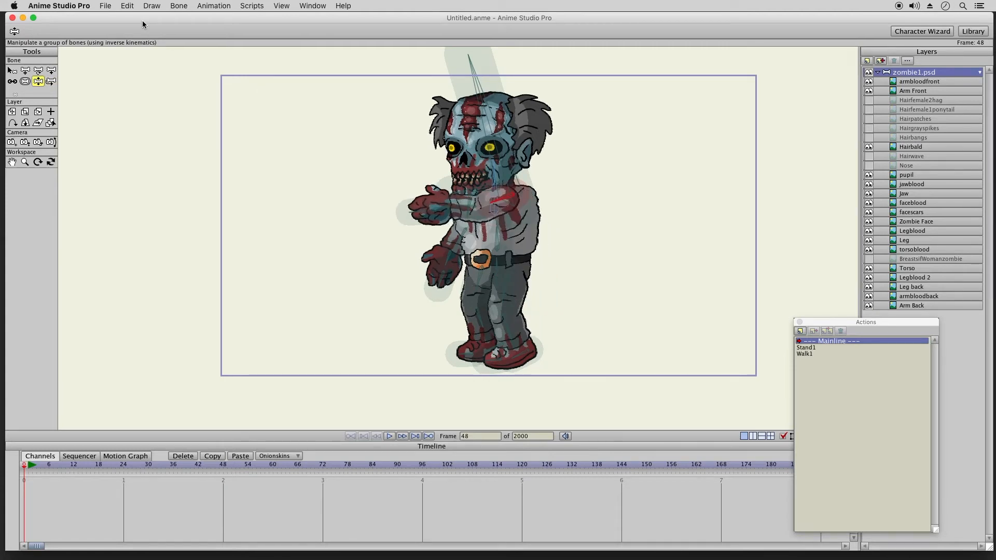
left_click(51, 82)
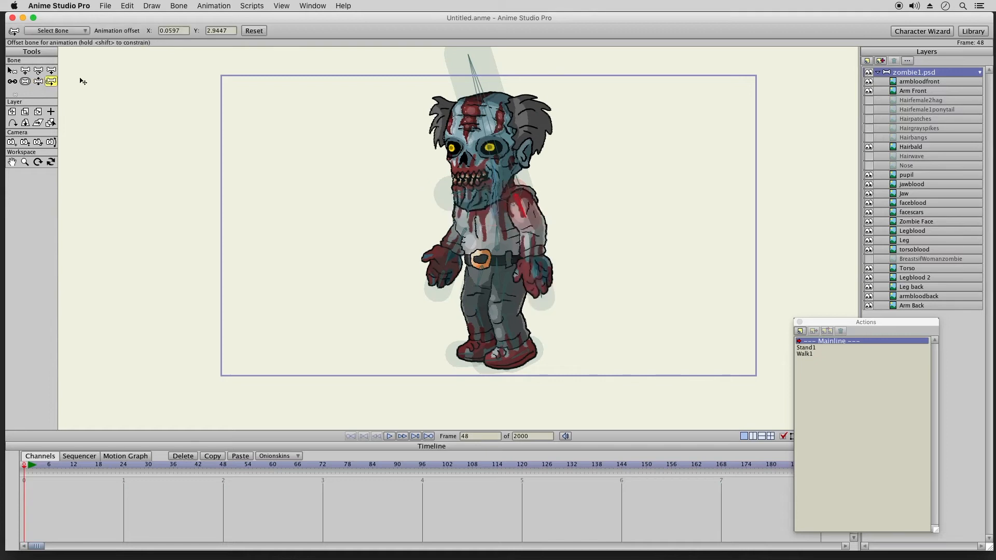
left_click_drag(521, 209, 544, 213)
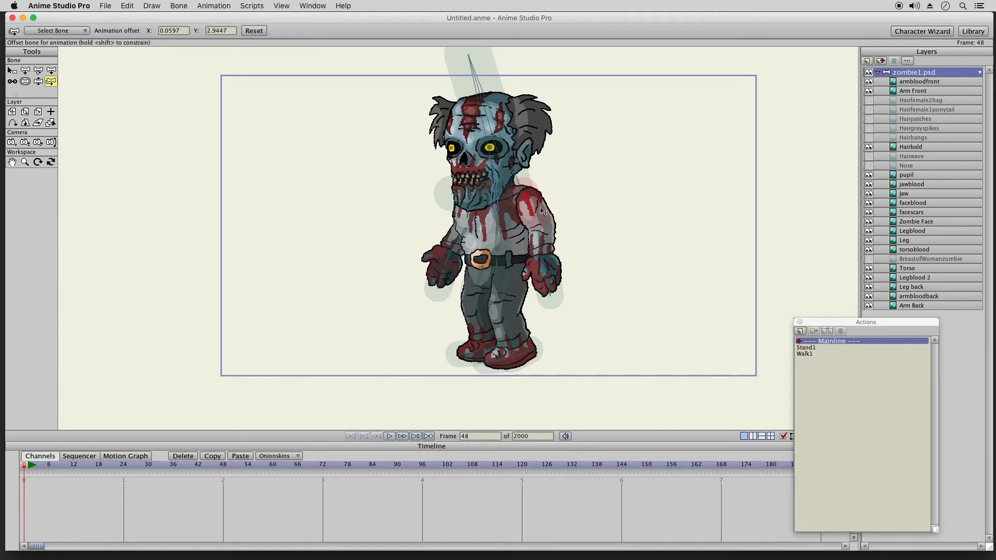
Test the front arm's swing again and offset its bone slightly farther outward and down at the shoulder
left_click(39, 82)
left_click_drag(534, 220, 484, 215)
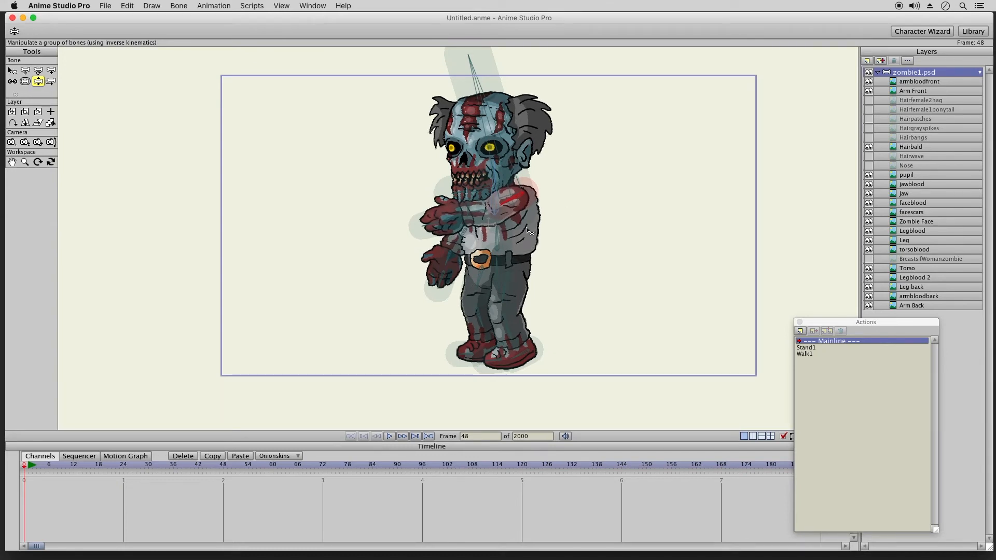
left_click(50, 81)
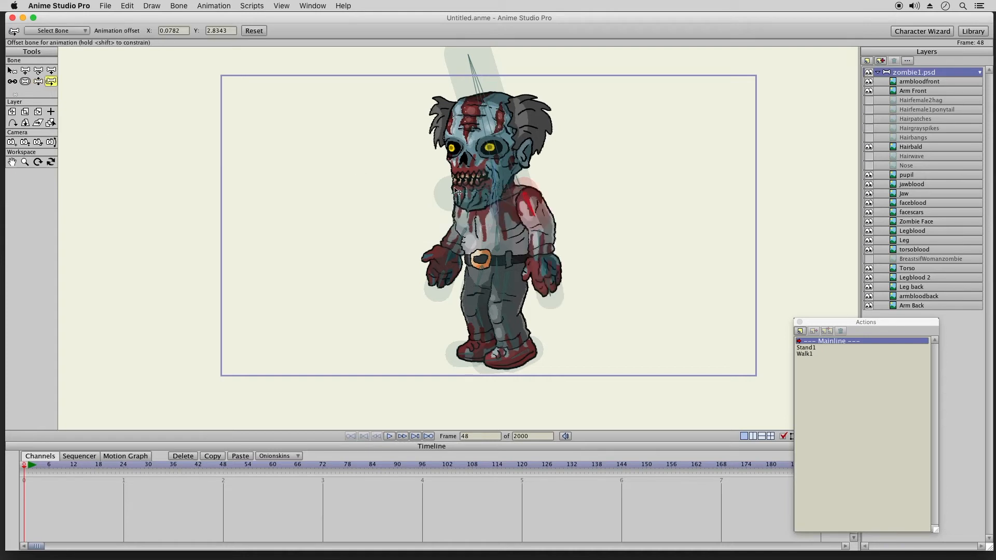
left_click_drag(526, 204, 542, 216)
Check how the front arm hangs beside the torso and nudge its shoulder offset slightly back inward
left_click(37, 81)
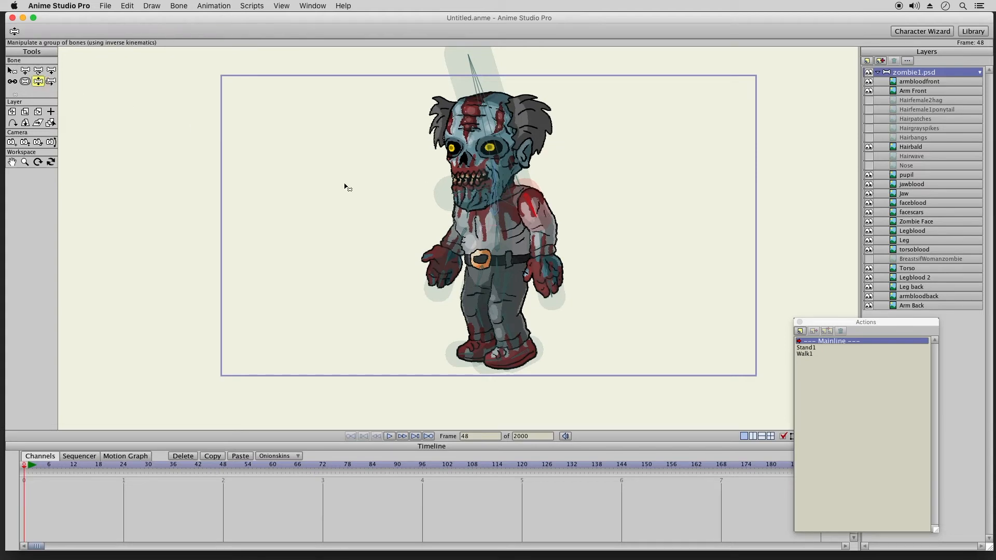
left_click_drag(545, 227, 539, 273)
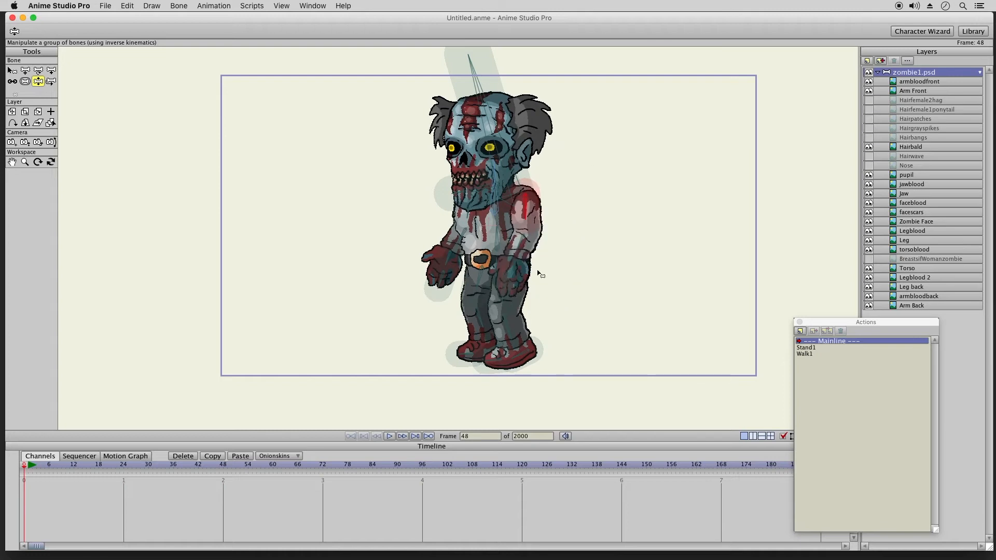
left_click(51, 81)
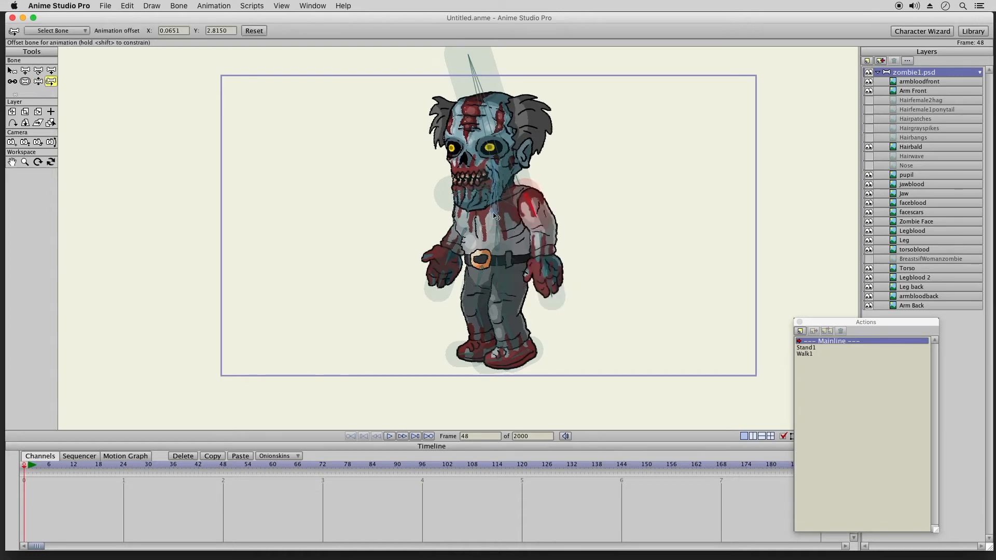
left_click_drag(531, 206, 529, 208)
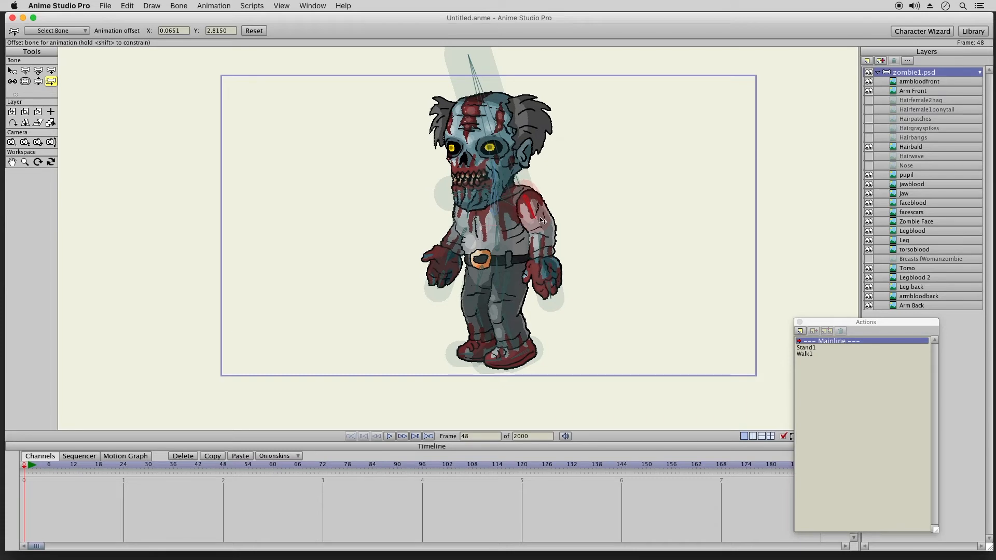
Test raising the back arm and briefly hide the Zombie Face and Jaw layers to examine its shoulder joint
left_click(37, 82)
left_click_drag(526, 207, 385, 159)
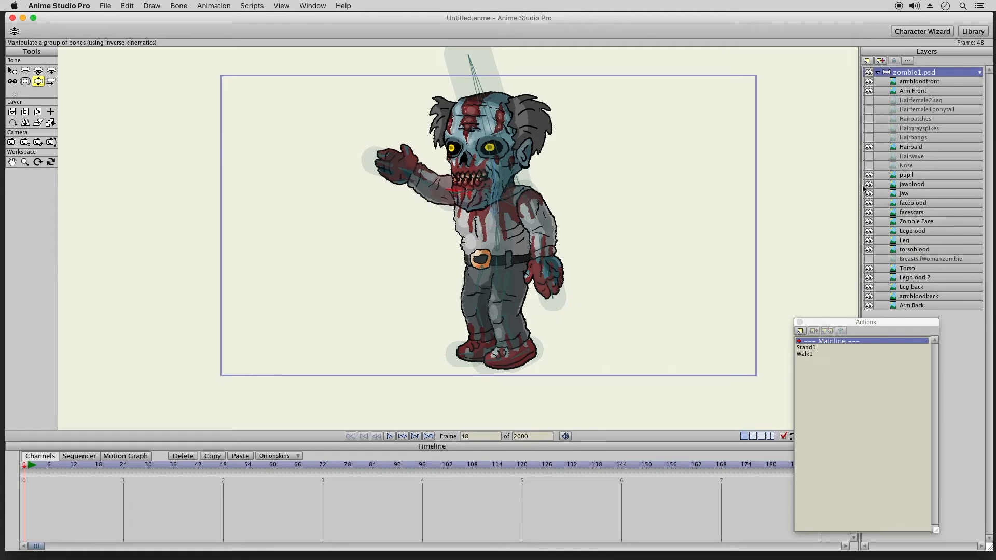
left_click(869, 222)
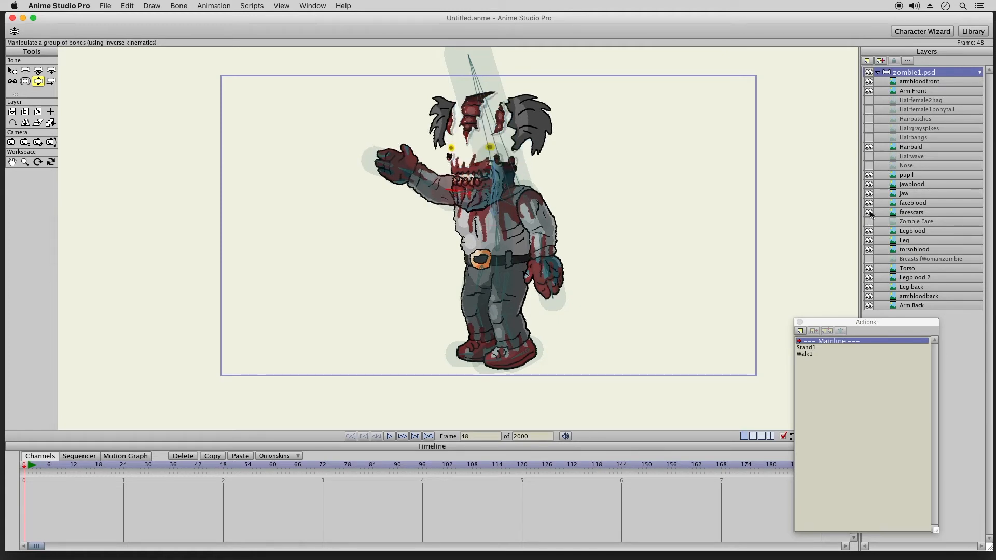
left_click(869, 194)
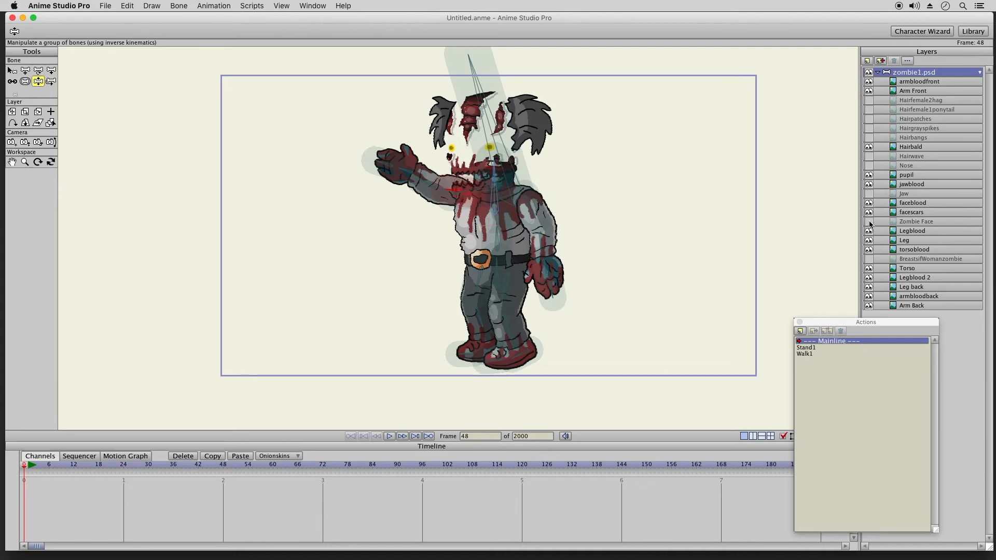
left_click(869, 222)
left_click(869, 194)
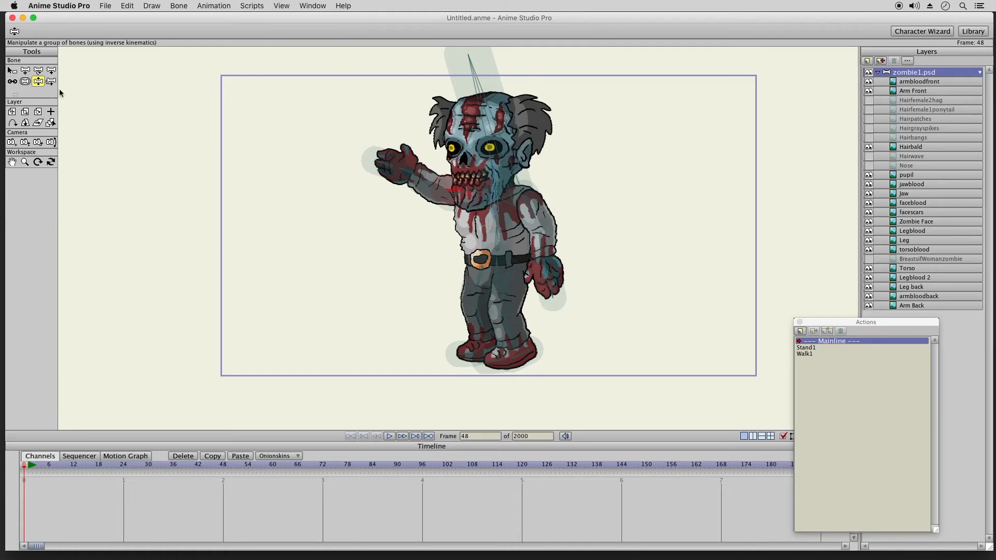
Reopen the Walk1 action and raise the back arm straight out in front of the body with Manipulate Bones
left_click(11, 70)
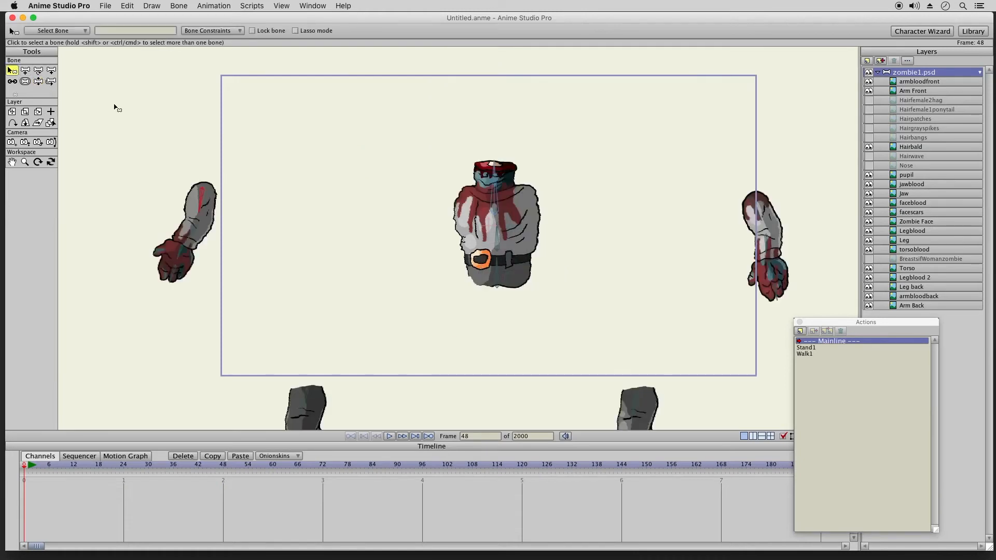
left_click(816, 354)
double_click(820, 354)
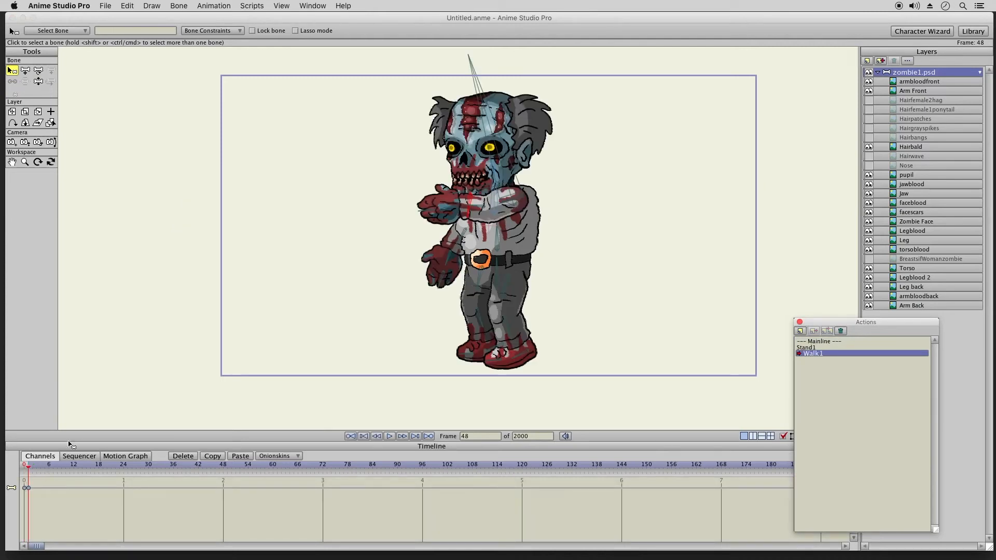
left_click(38, 82)
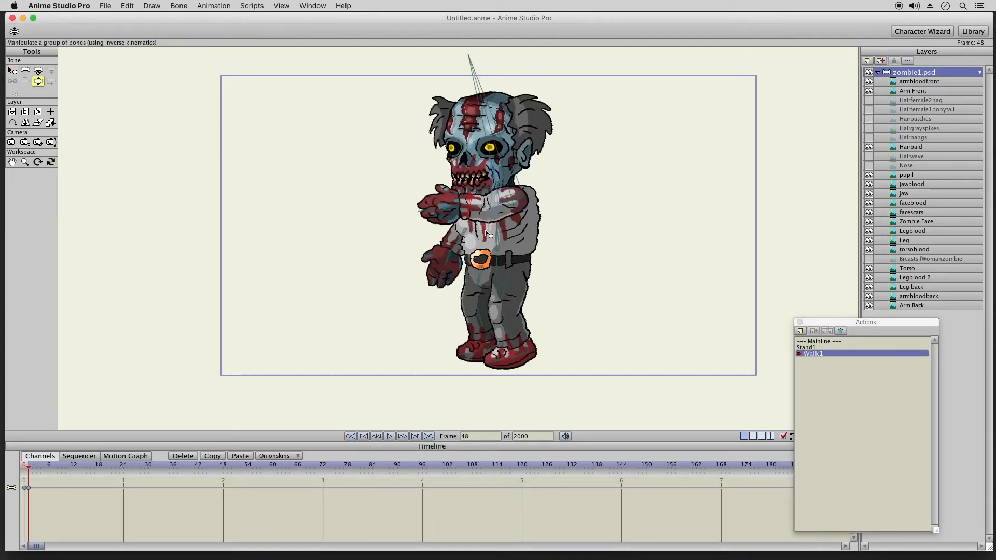
left_click_drag(466, 232, 417, 210)
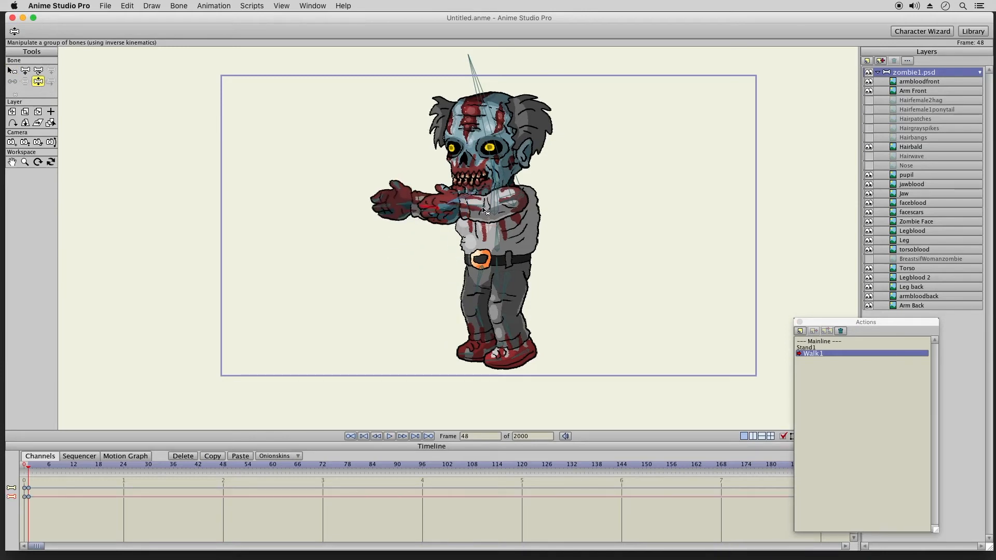
Lean the zombie's torso forward in Walk1 and undo the last two trial adjustments to the pose
left_click_drag(497, 206, 484, 199)
left_click_drag(458, 96, 462, 94)
left_click_drag(461, 190, 461, 192)
key("super+z")
key("super+z")
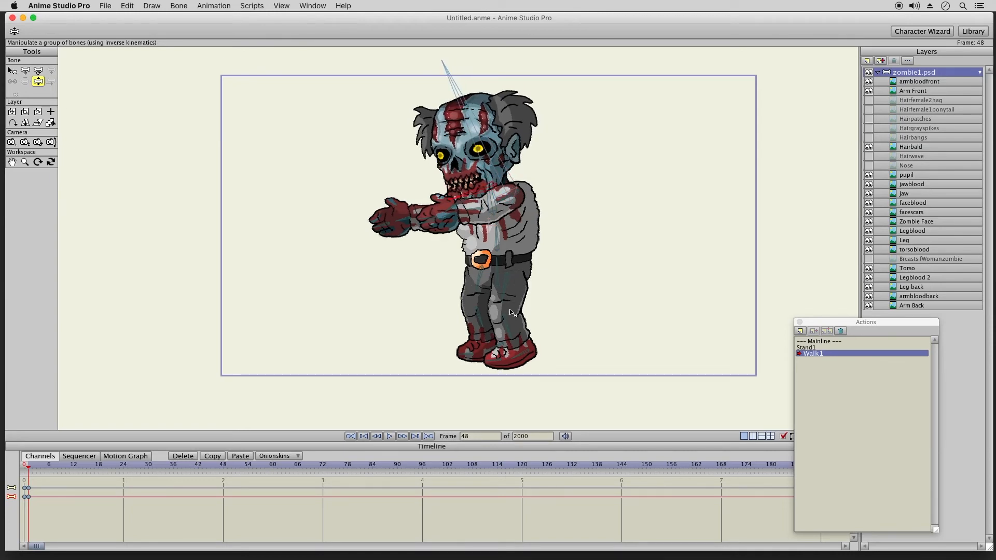
Straighten both legs with the feet set slightly apart and lean the torso a little further forward
left_click_drag(511, 339, 486, 352)
left_click_drag(485, 352, 455, 355)
mouse_move(497, 231)
left_mouse_down()
mouse_move(511, 231)
mouse_move(494, 228)
left_mouse_up()
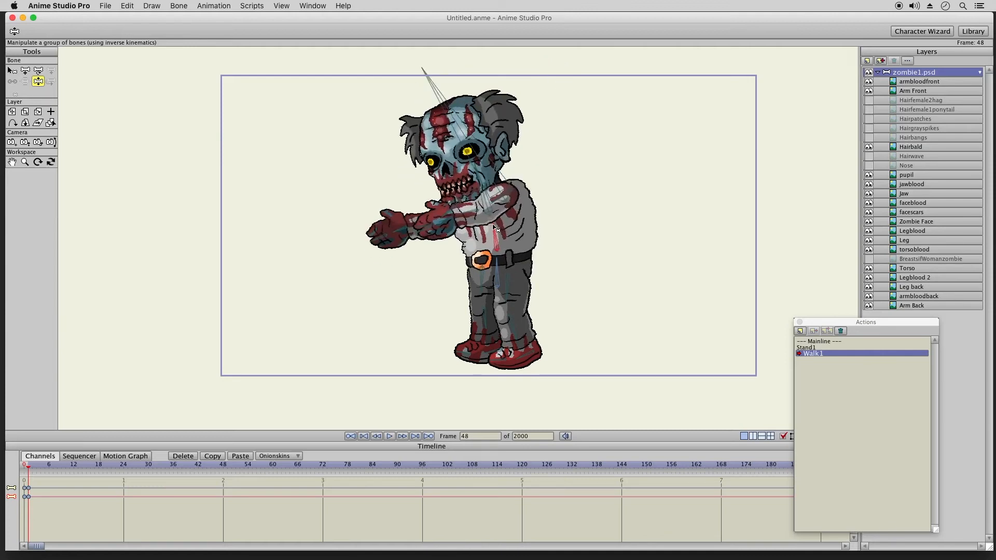
Tilt the head back upward and undo the small adjustment to the front arm
left_click_drag(463, 126, 469, 113)
left_click_drag(471, 213, 469, 217)
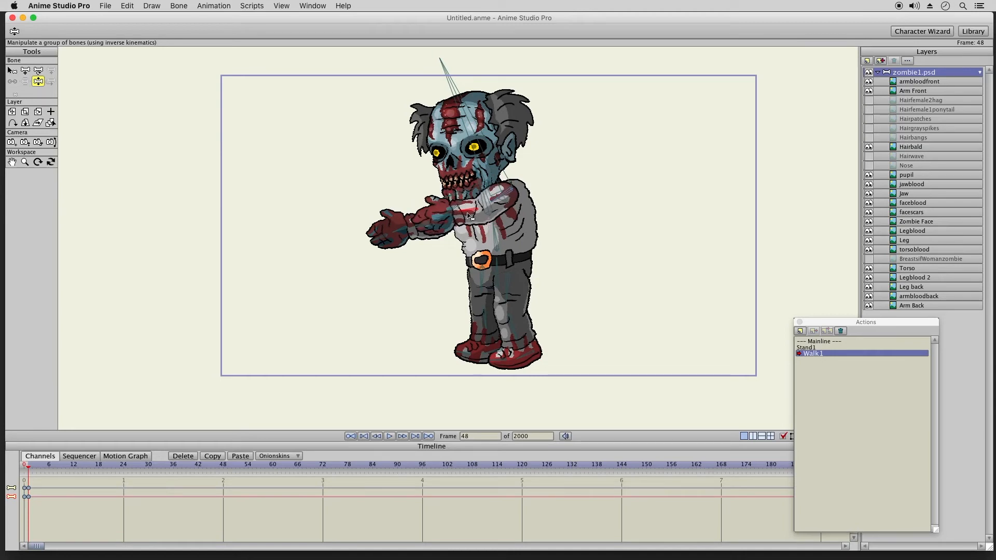
key("super+z")
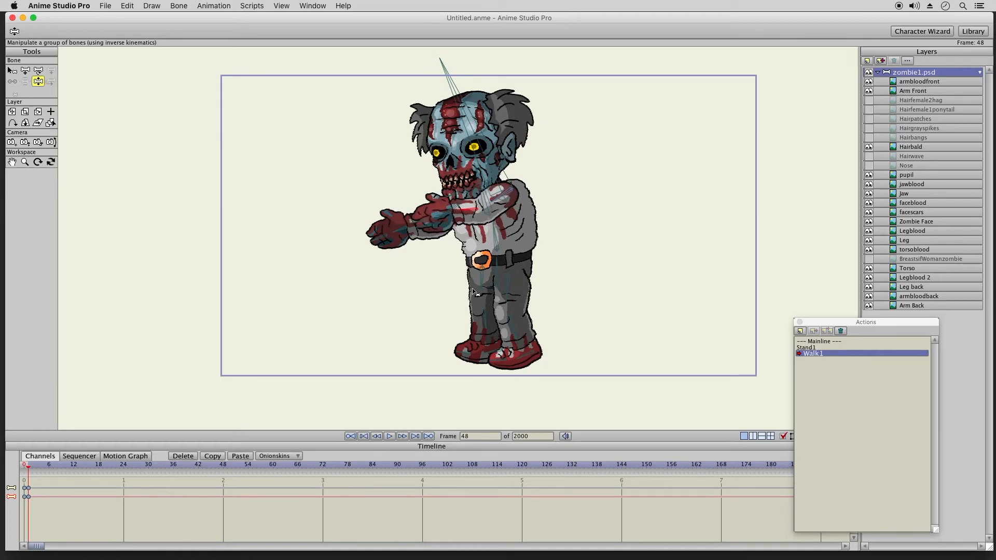
Bring the back leg closer to the front leg and slightly reposition the bones at the hips
left_click_drag(487, 328, 493, 330)
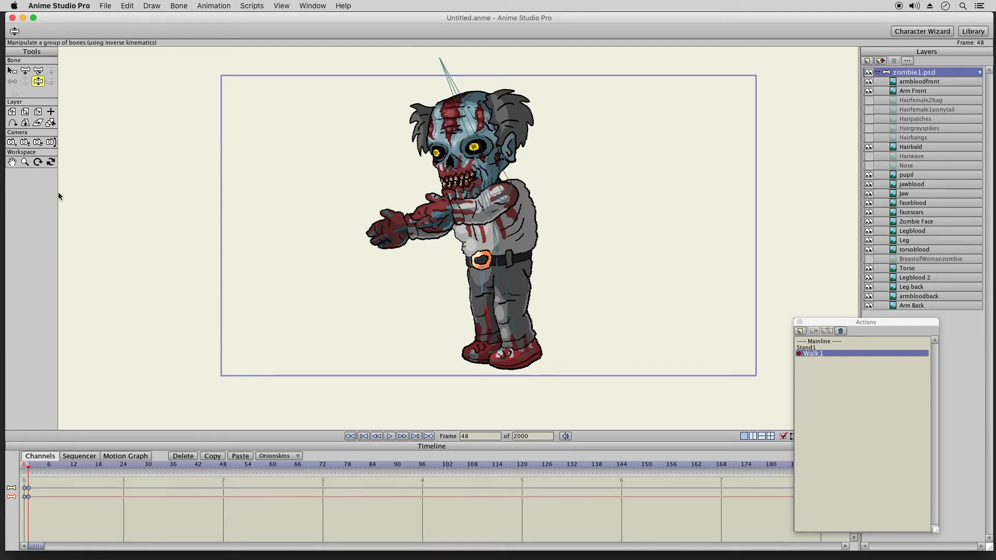
left_click(24, 70)
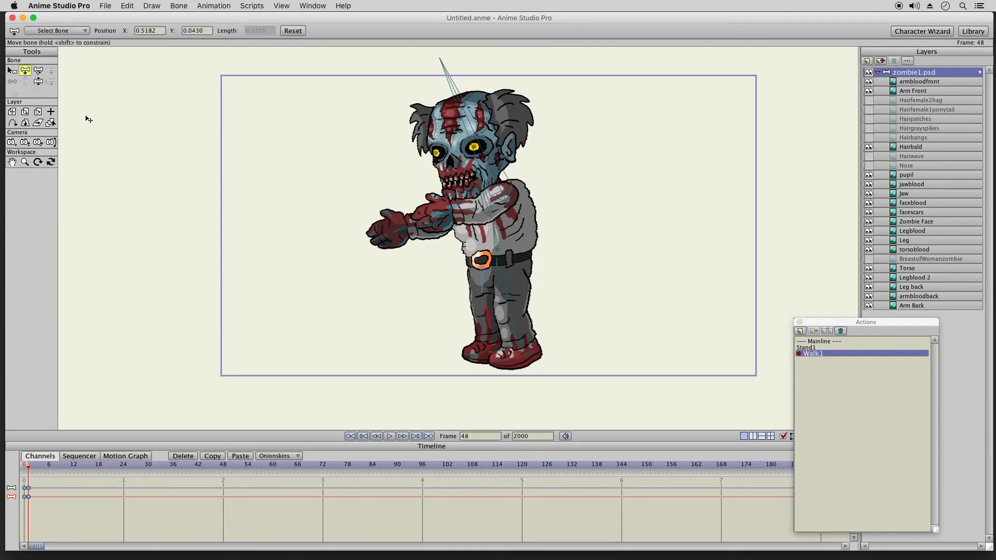
left_click(498, 266)
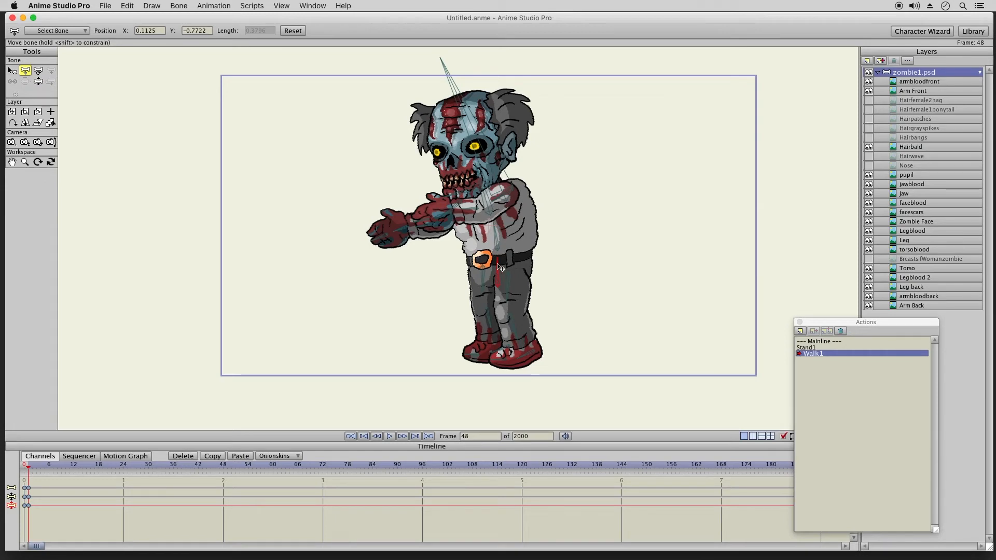
Copy the starting pose keyframes of Walk1 and paste them at frames 12 and 24
left_click(37, 82)
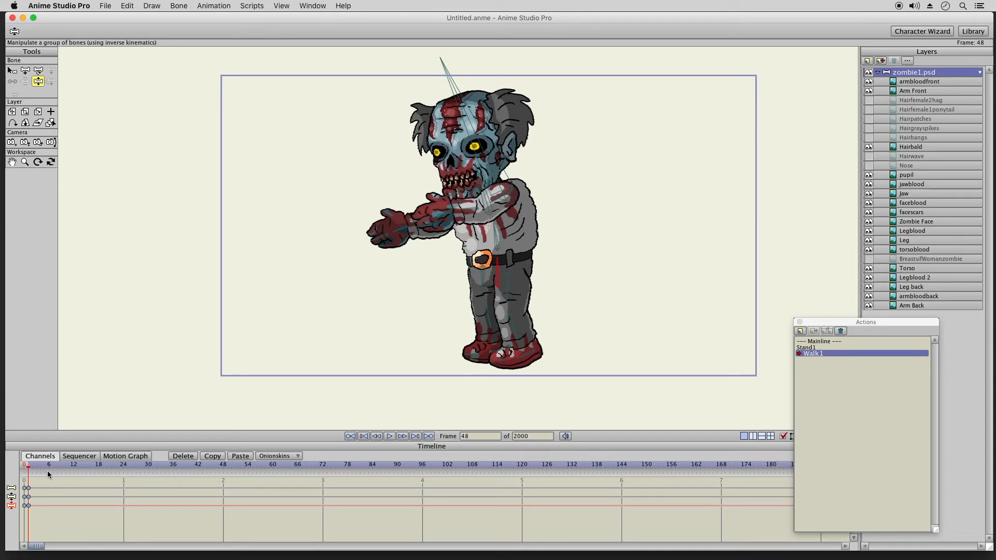
left_click(73, 468)
left_click_drag(37, 485, 27, 515)
left_click(240, 456)
left_click(124, 468)
At frame 6 of Walk1, cross the legs in mid-stride with the front leg forward and the back leg behind
left_click(49, 465)
left_click_drag(511, 301, 515, 352)
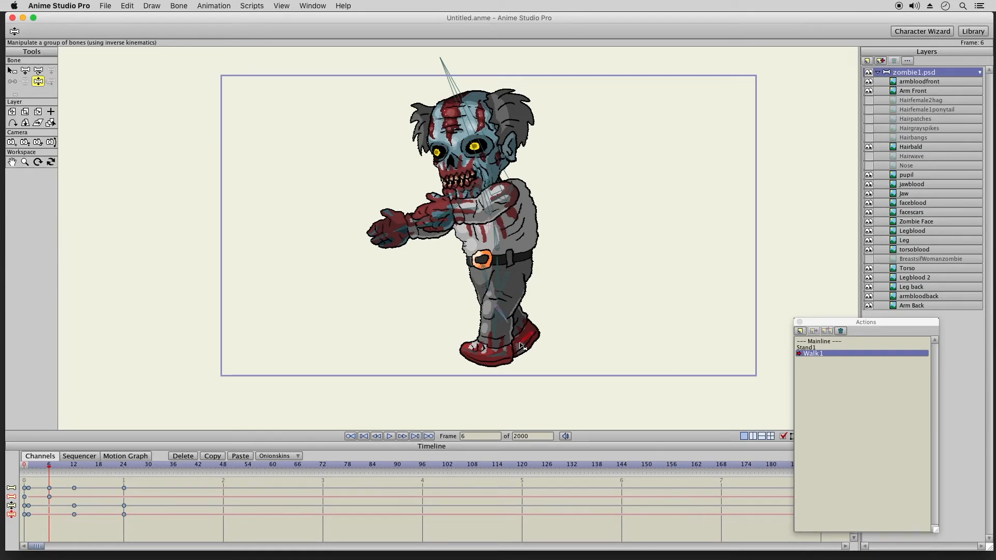
left_click_drag(503, 336, 489, 338)
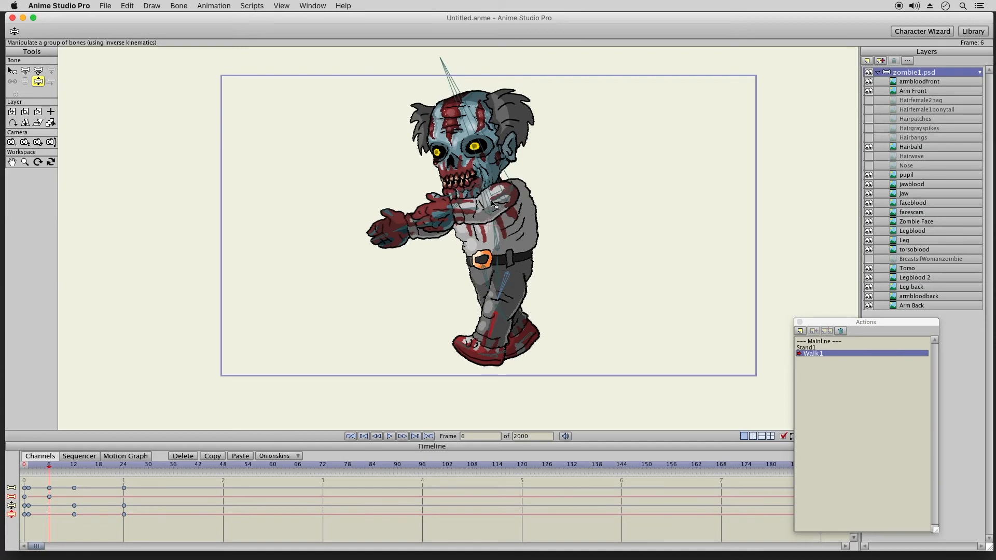
Slightly adjust the torso, head and arms in the frame 6 walking pose
left_click_drag(488, 200, 478, 193)
left_click_drag(464, 128, 468, 125)
left_click_drag(467, 213, 413, 223)
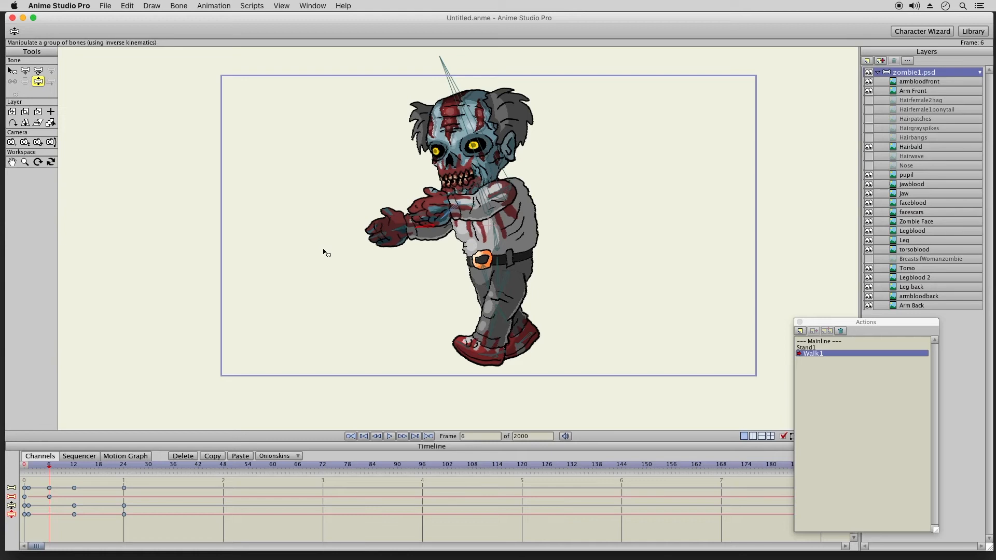
At frame 18, spread the legs into the opposite stride with the back leg forward, lower the arms and tip the head forward
left_click(99, 467)
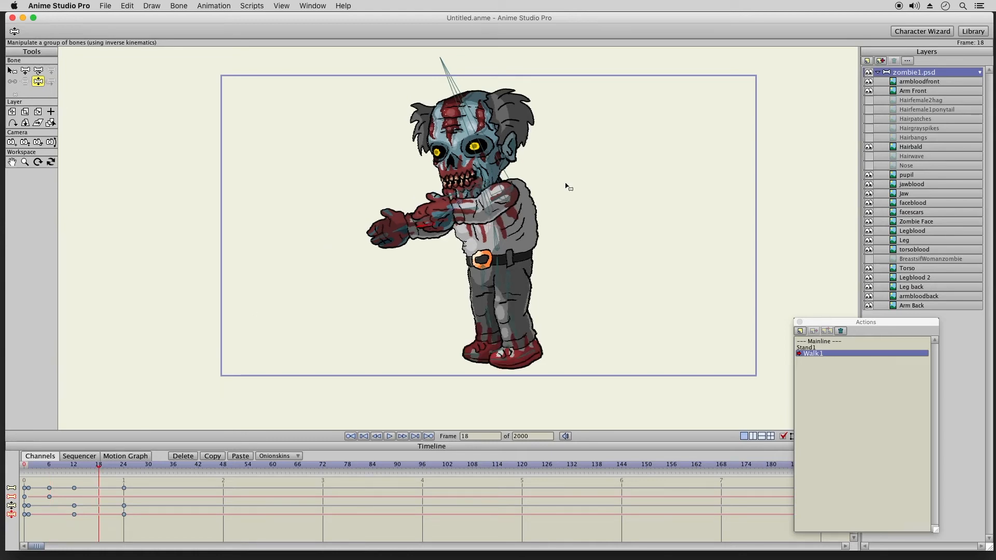
left_click_drag(514, 326, 456, 347)
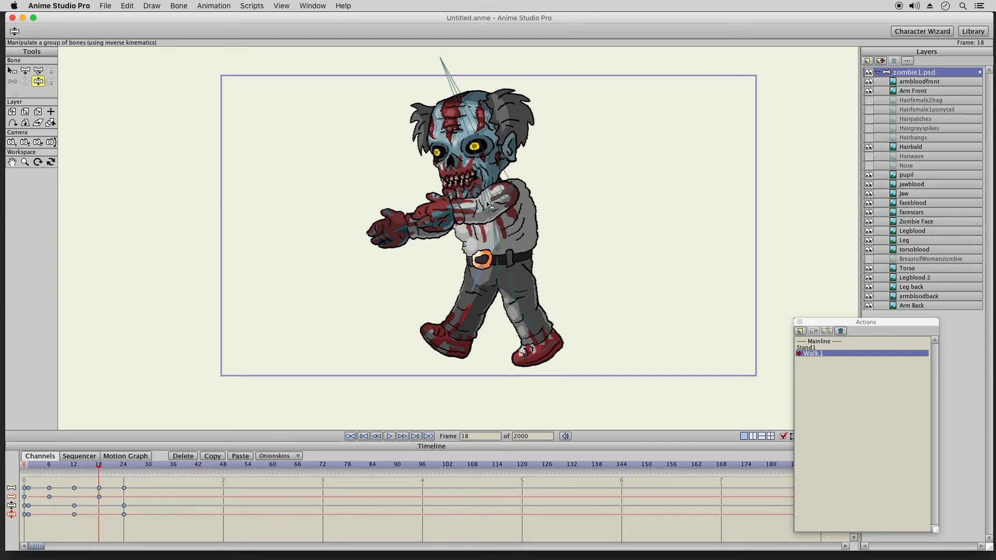
left_click_drag(488, 202, 463, 210)
mouse_move(475, 147)
left_mouse_down()
mouse_move(463, 145)
mouse_move(482, 148)
left_mouse_up()
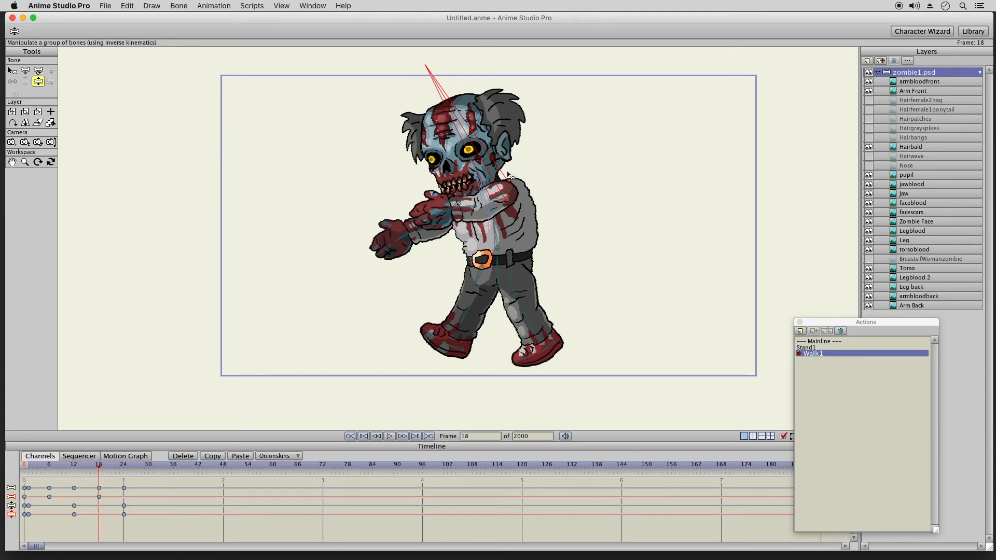
Switch to the Mainline and shift the head bone's animation offset to about X -2.13, Y -0.11
left_click(13, 73)
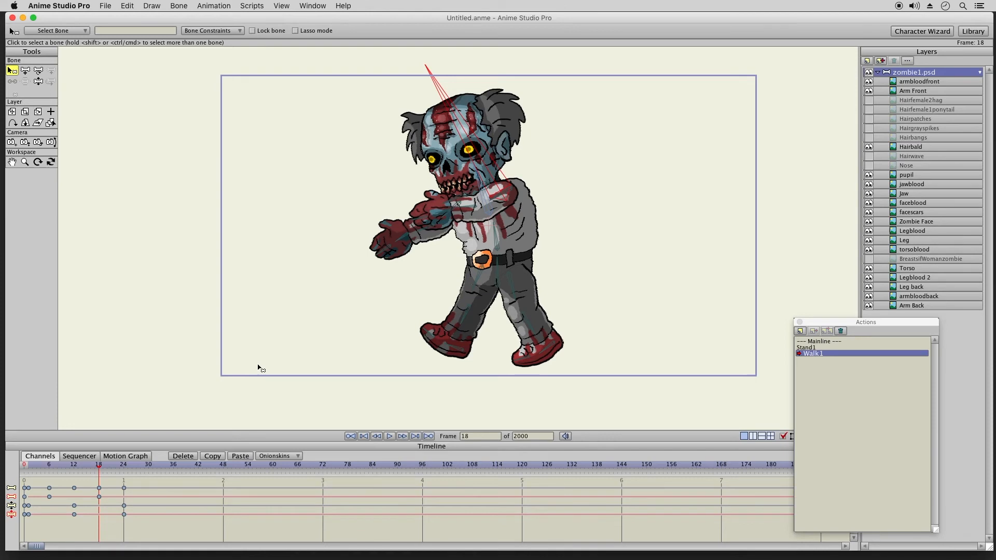
left_click(830, 342)
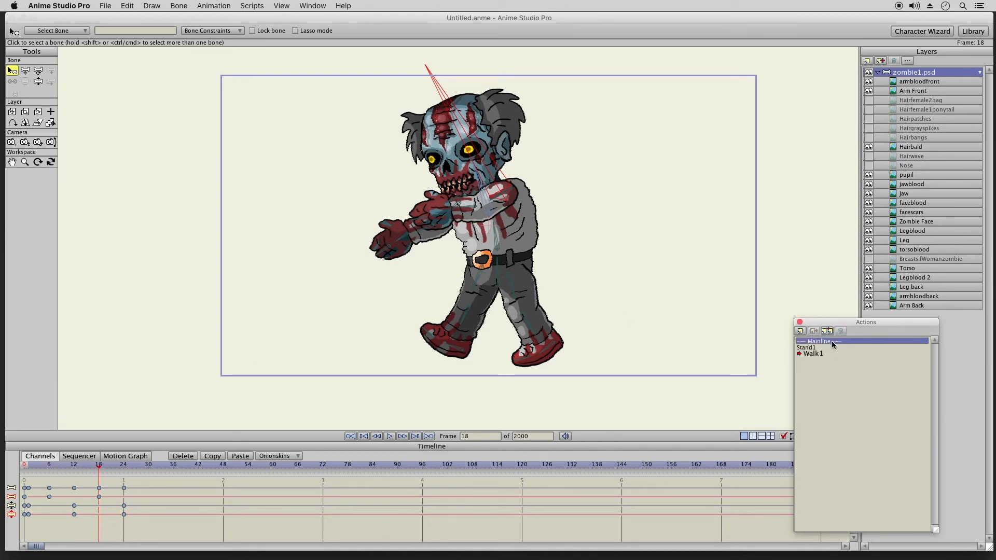
double_click(829, 341)
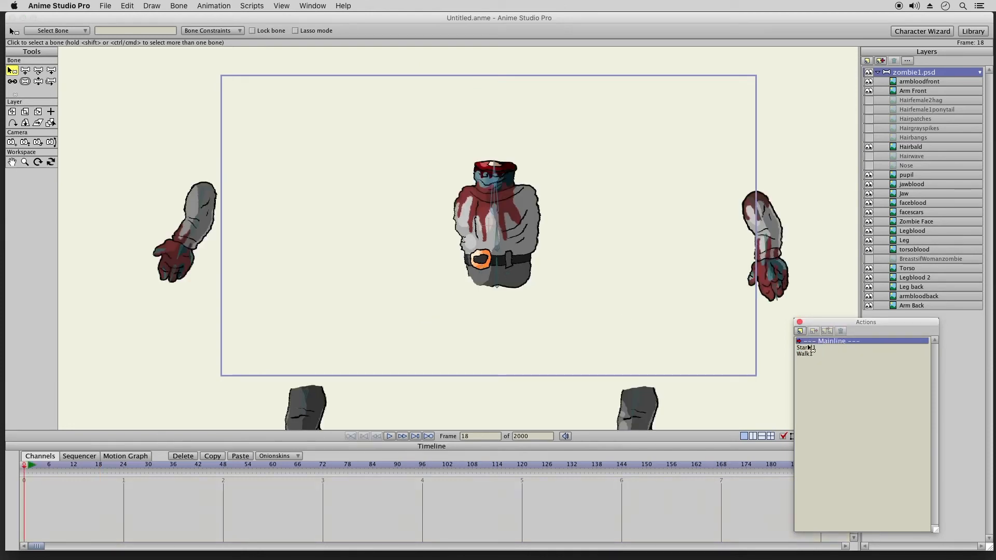
left_click(51, 81)
left_click(12, 71)
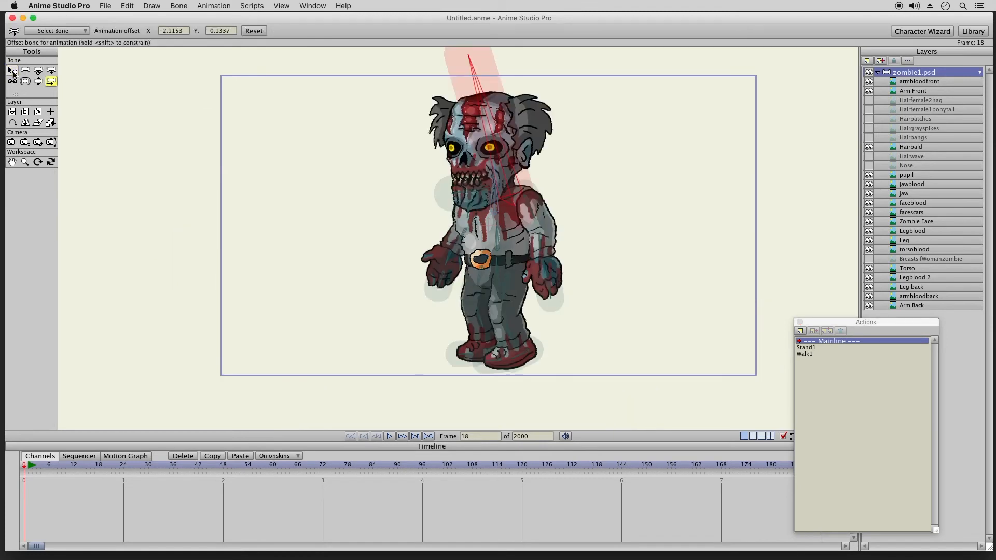
left_click(47, 82)
mouse_move(512, 185)
left_mouse_down()
mouse_move(502, 184)
mouse_move(512, 175)
mouse_move(510, 188)
left_mouse_up()
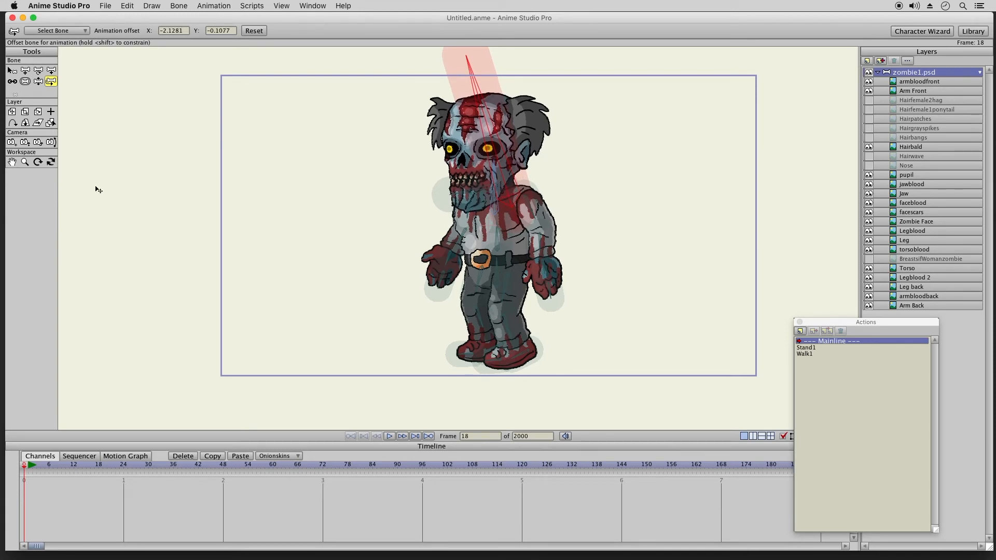
left_click(12, 70)
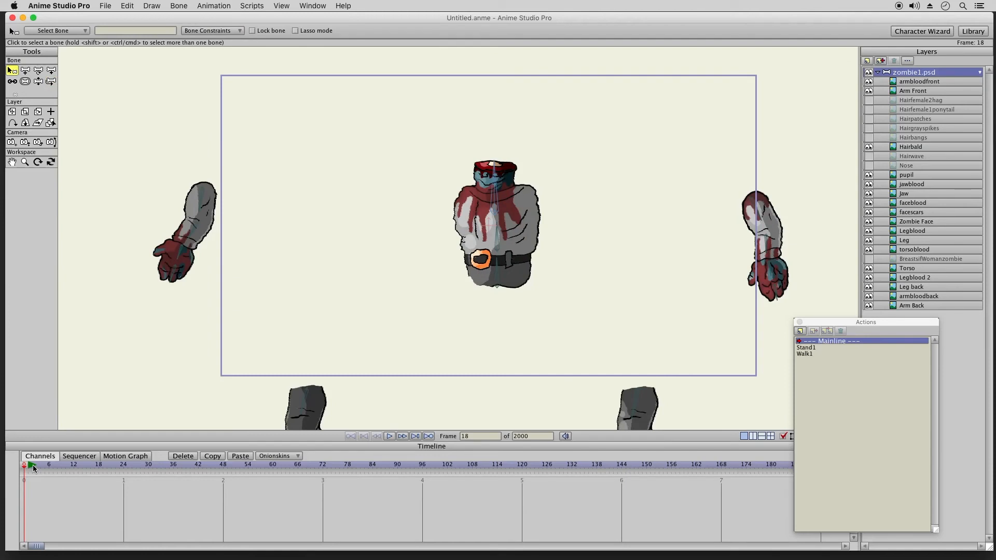
Reactivate the Walk1 action, slightly adjust the torso's lean at frame 6 and preview the motion up to frame 24
left_click(812, 353)
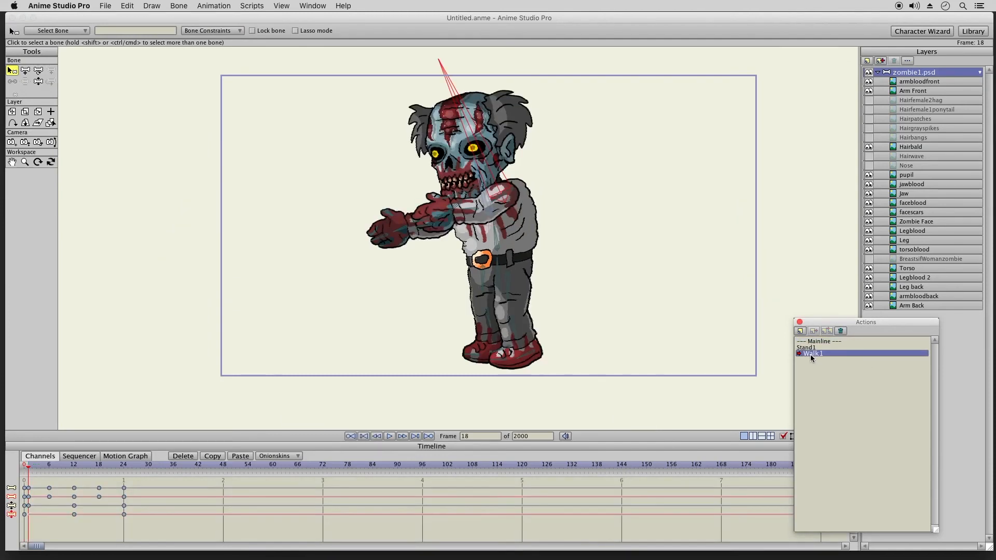
left_click_drag(30, 469, 52, 471)
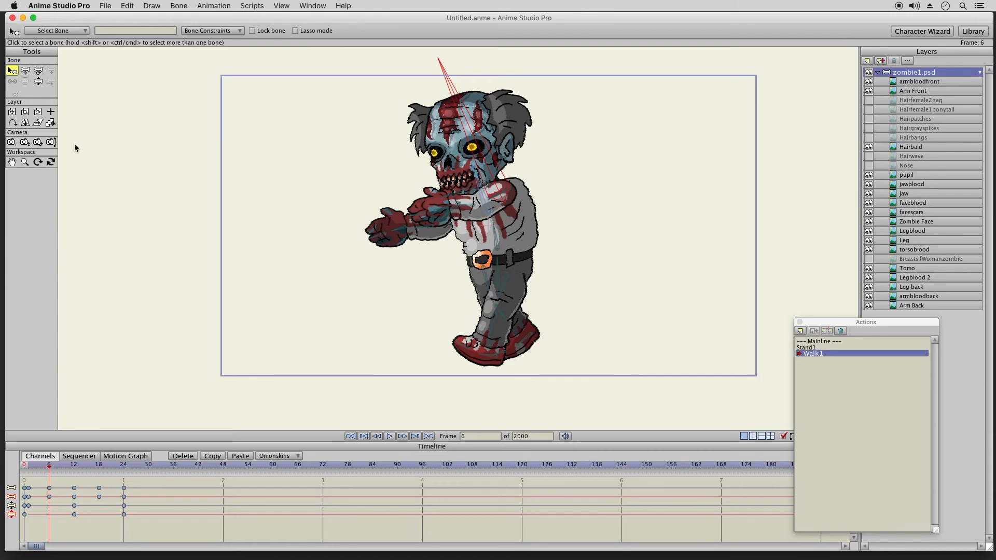
left_click(37, 81)
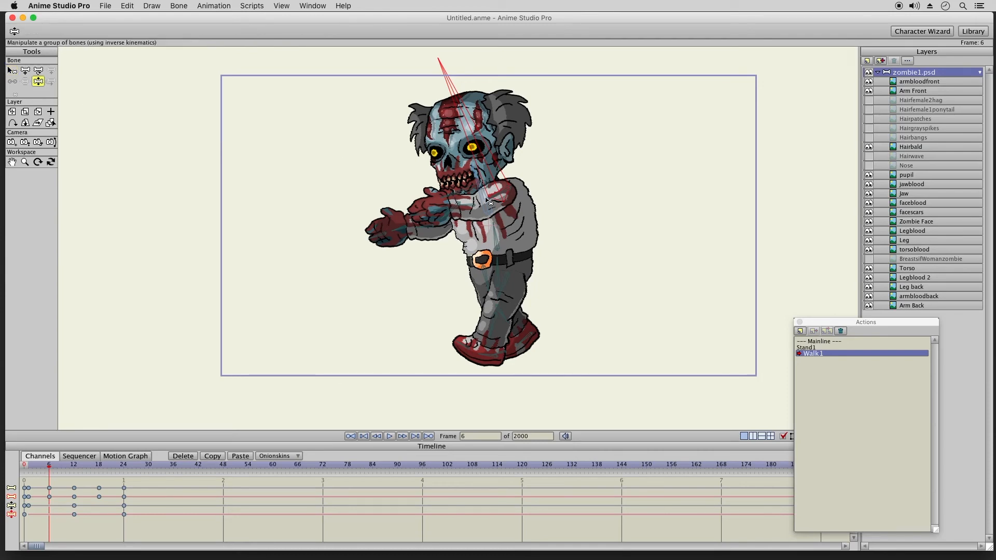
left_click_drag(483, 198, 495, 196)
left_click_drag(26, 466, 88, 476)
left_click_drag(98, 476, 126, 476)
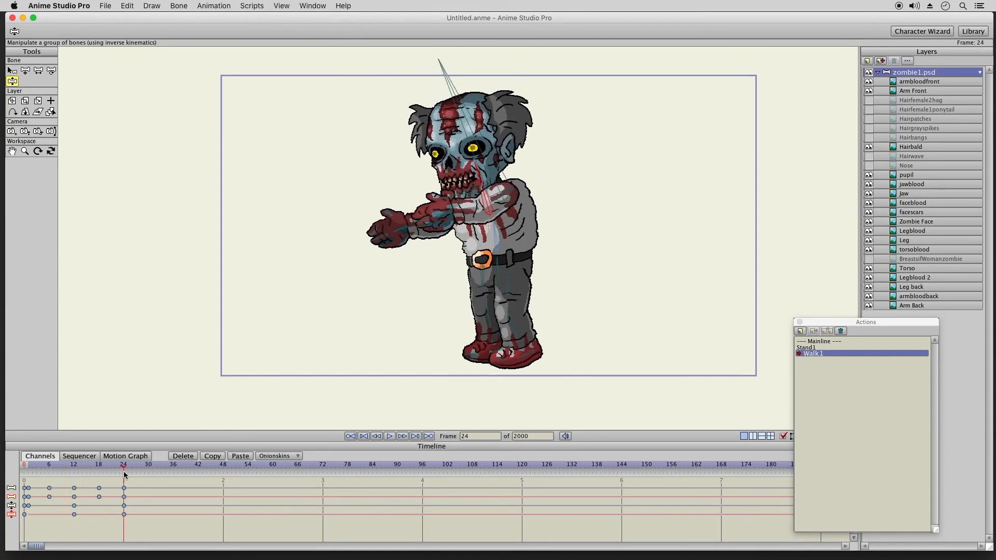
At frame 6 of Walk1, tilt the zombie's head further forward and down
left_click(29, 467)
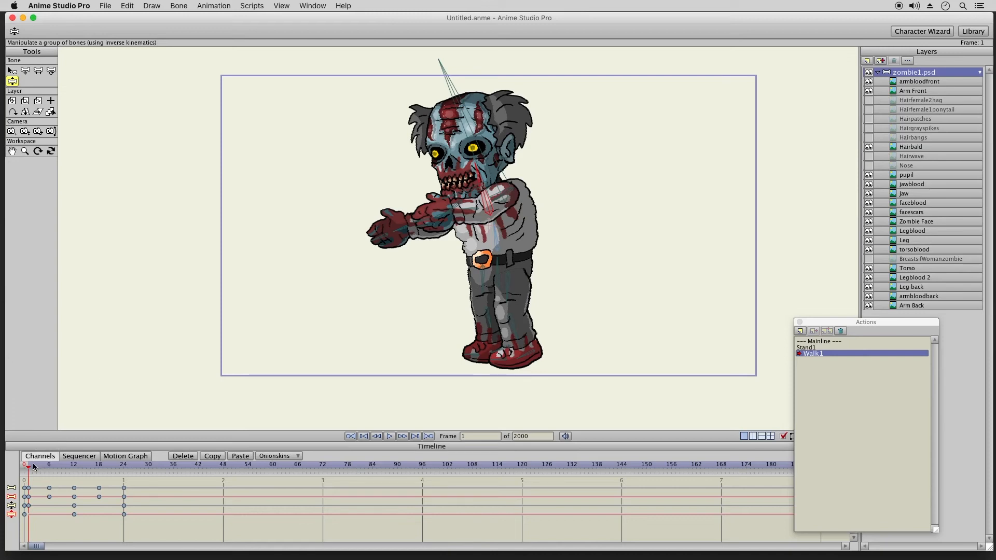
left_click(32, 468)
left_click_drag(36, 468, 49, 470)
left_click(452, 104)
left_click_drag(450, 100, 449, 104)
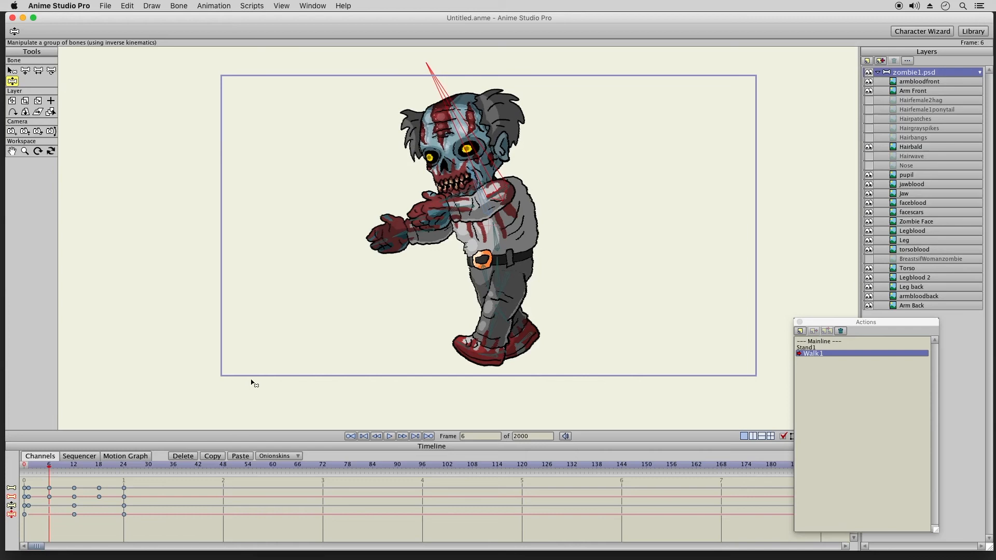
Lower the whole body at frame 6 by moving the hip bone down to a Y position of about -0.84
left_click(28, 464)
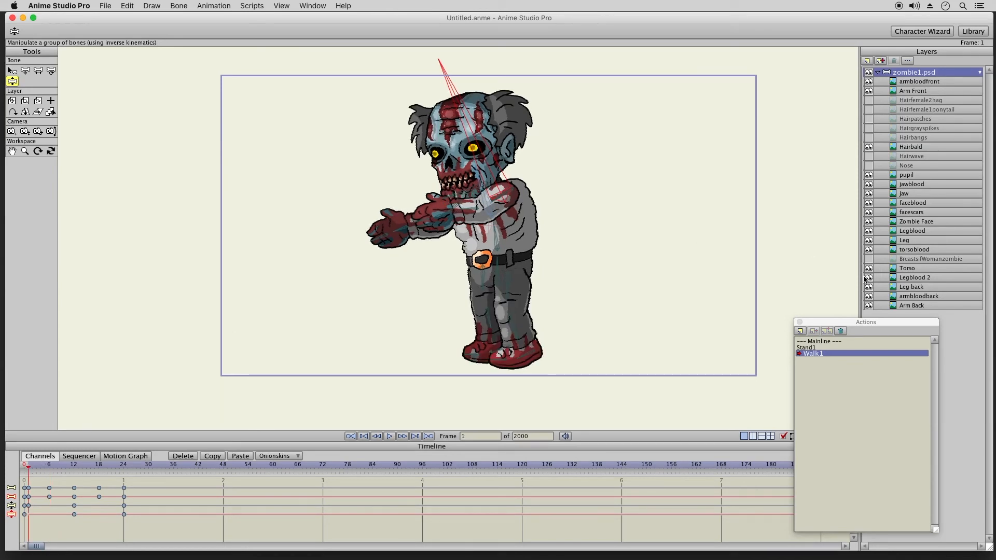
left_click(25, 70)
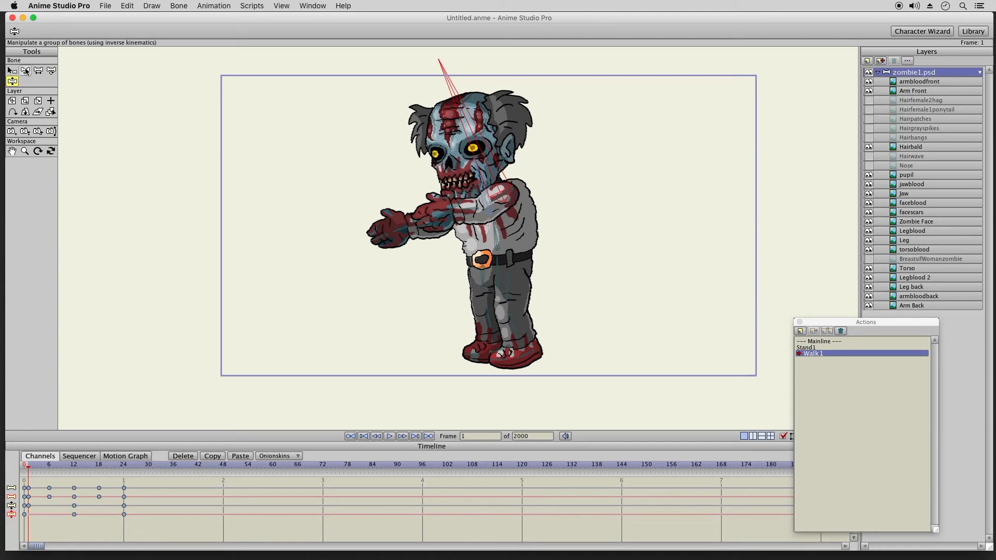
left_click(50, 467)
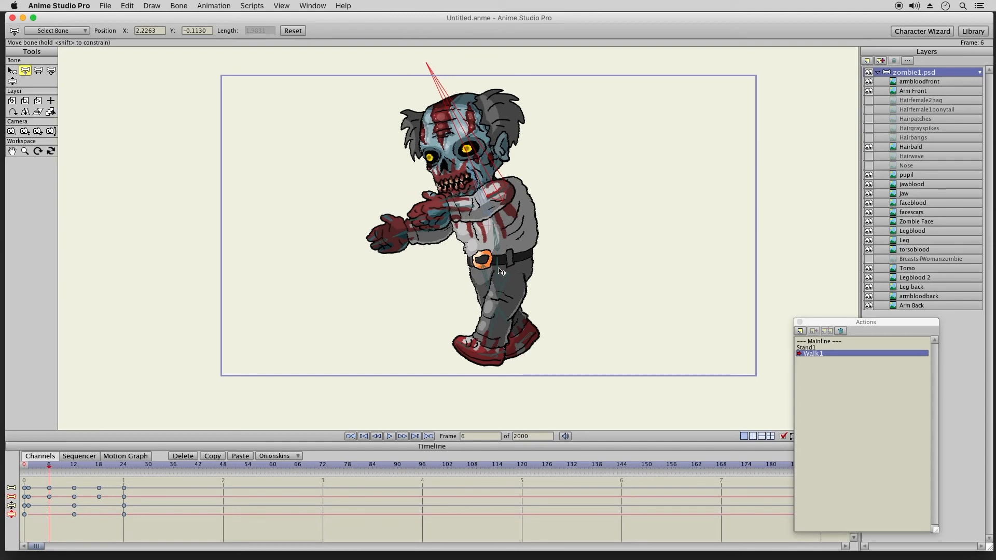
left_click_drag(498, 268, 497, 274)
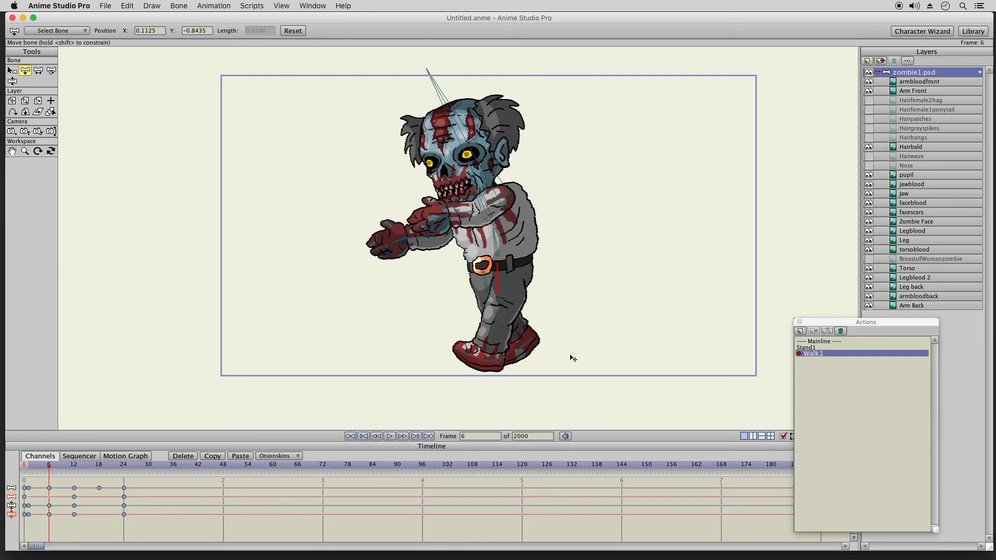
Lower the whole body at frame 18 by moving the hip bone down to Y -0.8370
left_click_drag(47, 470, 99, 467)
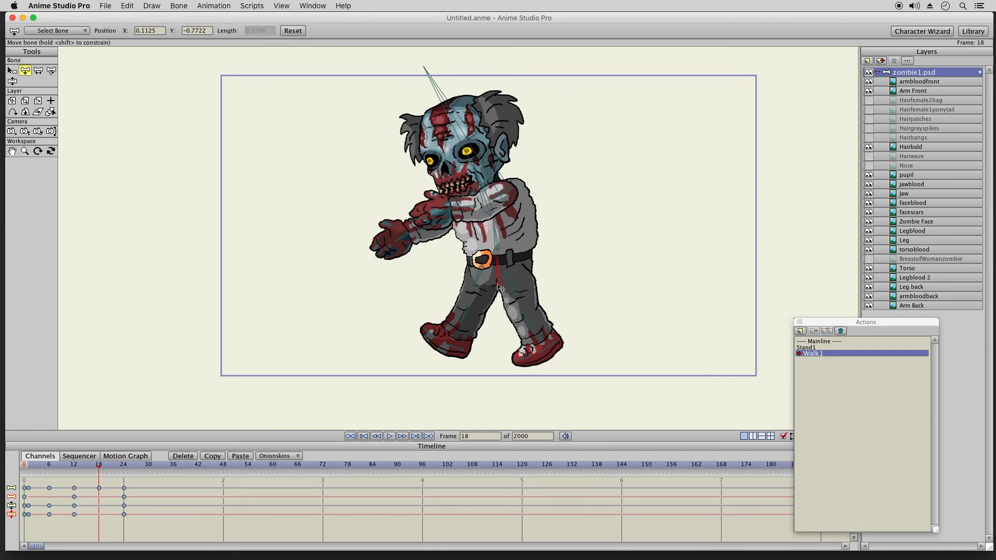
left_click_drag(496, 285, 500, 287)
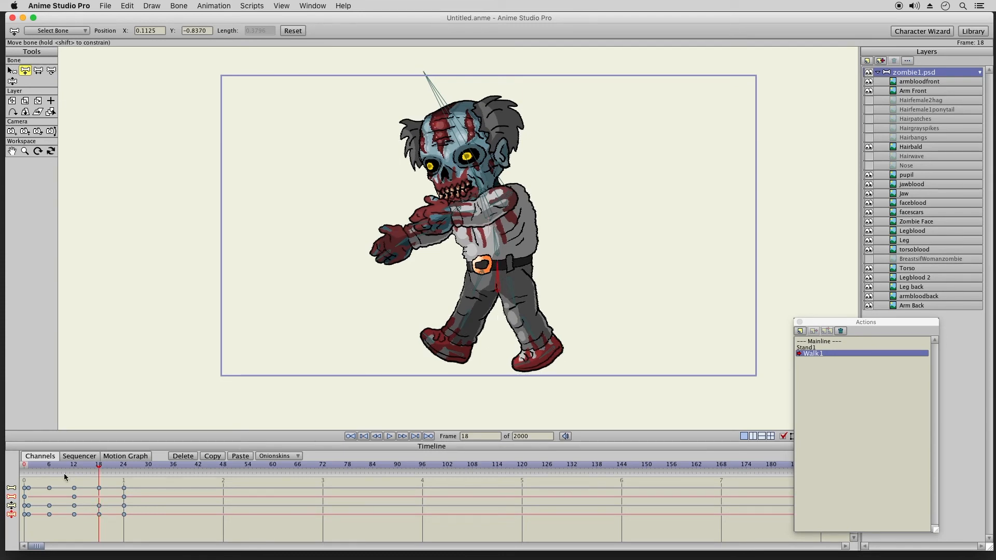
Scrub through the Walk1 cycle between frames 1 and 24 to check the walking motion and body bounce
left_click(124, 468)
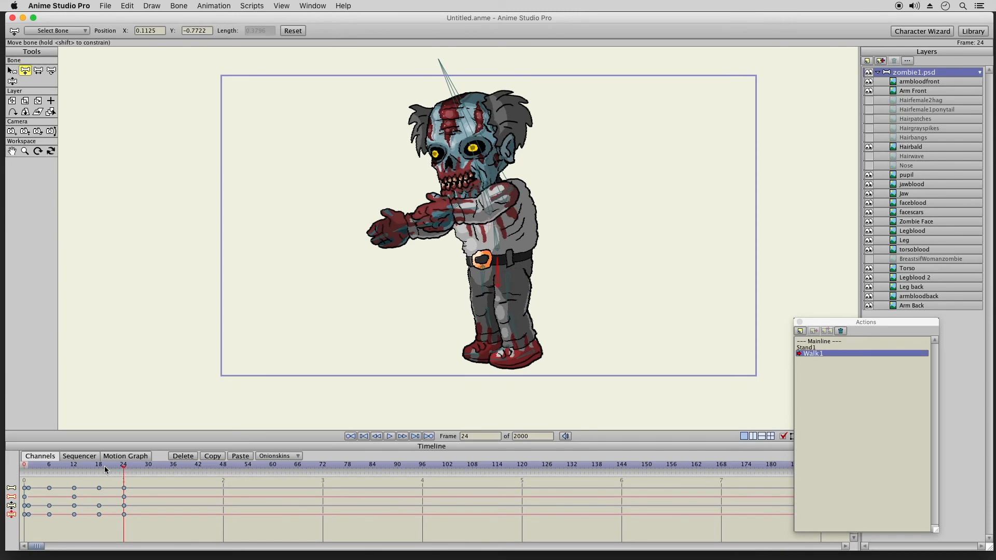
left_click(100, 468)
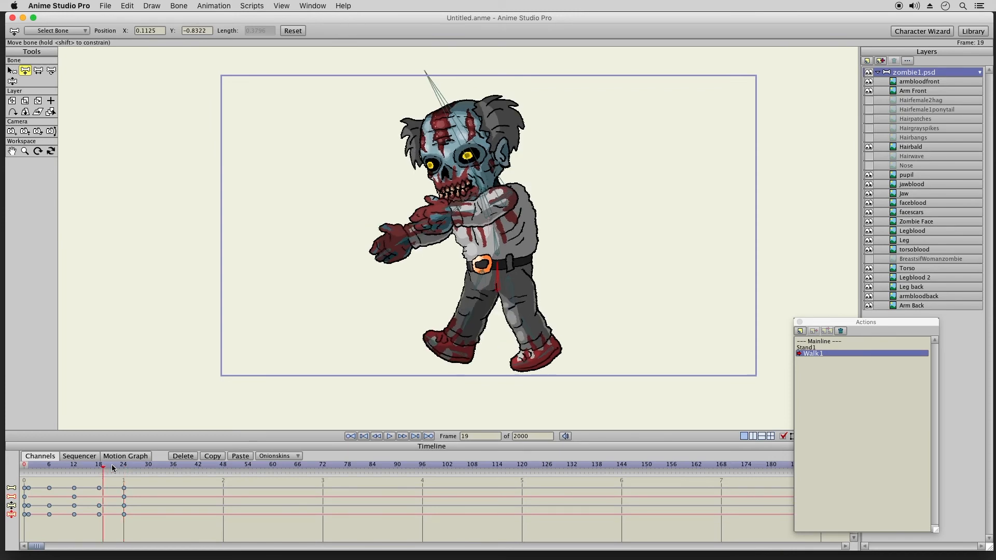
left_click(125, 467)
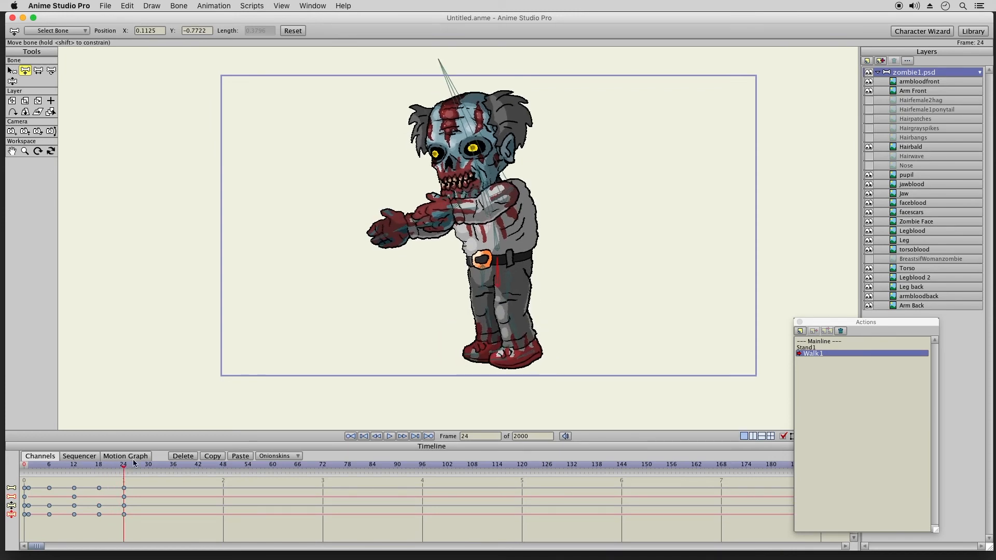
left_click(33, 469)
left_click(37, 469)
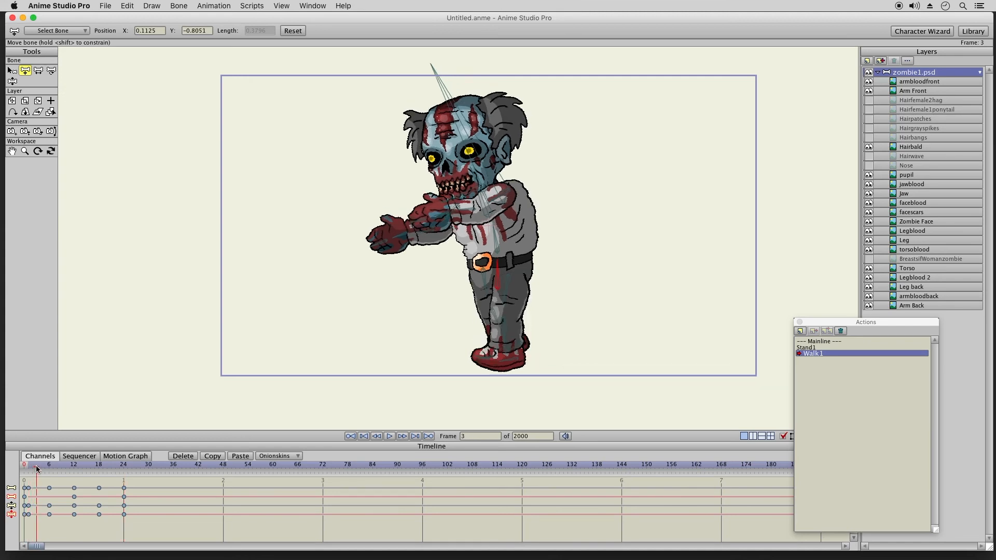
left_click_drag(41, 470, 96, 473)
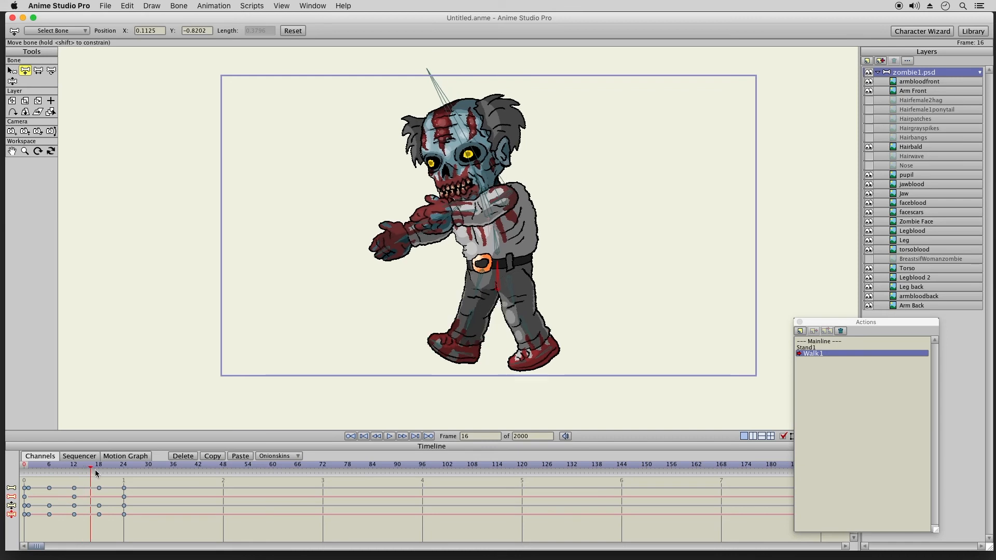
left_click(29, 468)
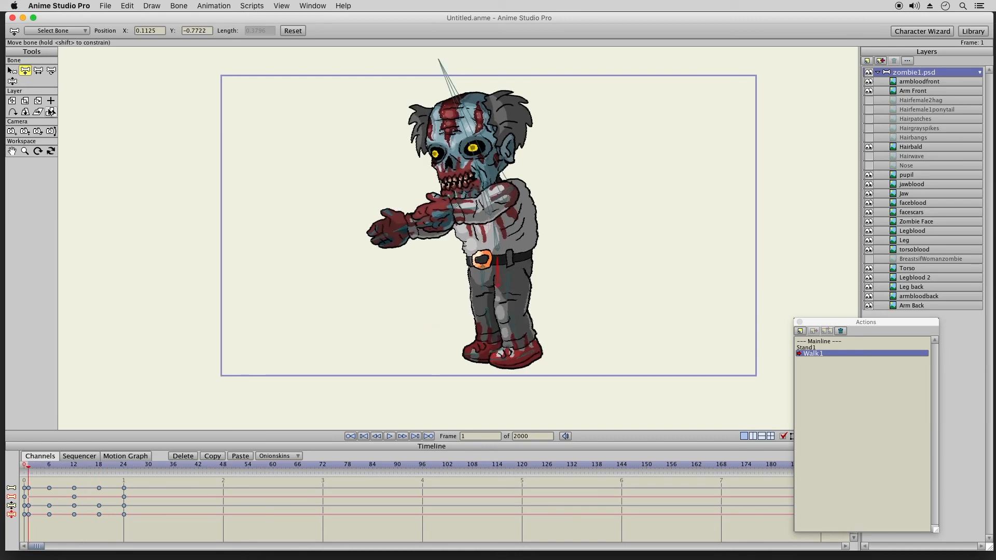
At frame 4 of Walk1, bend the front leg forward to lift its foot, and scrub ahead to frame 16
left_click(13, 81)
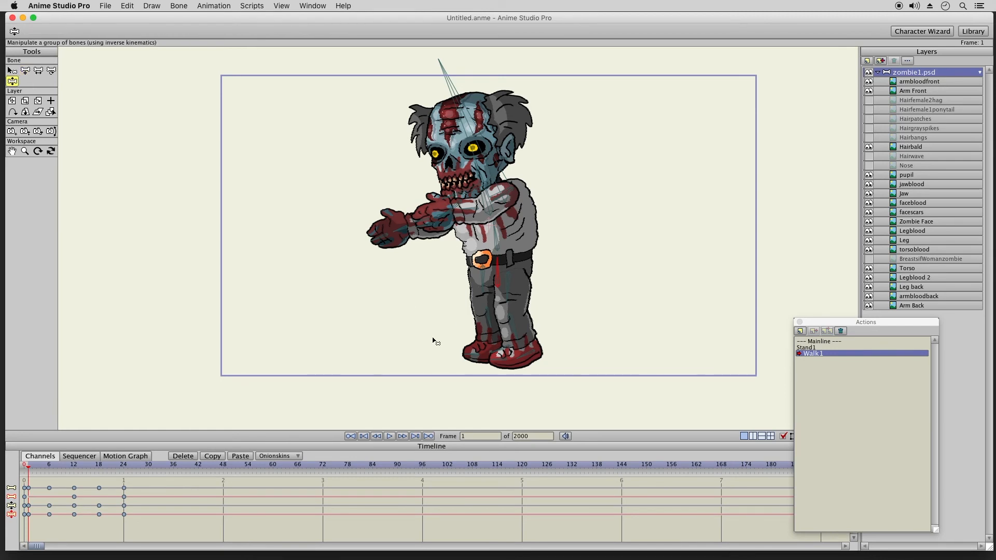
left_click(40, 466)
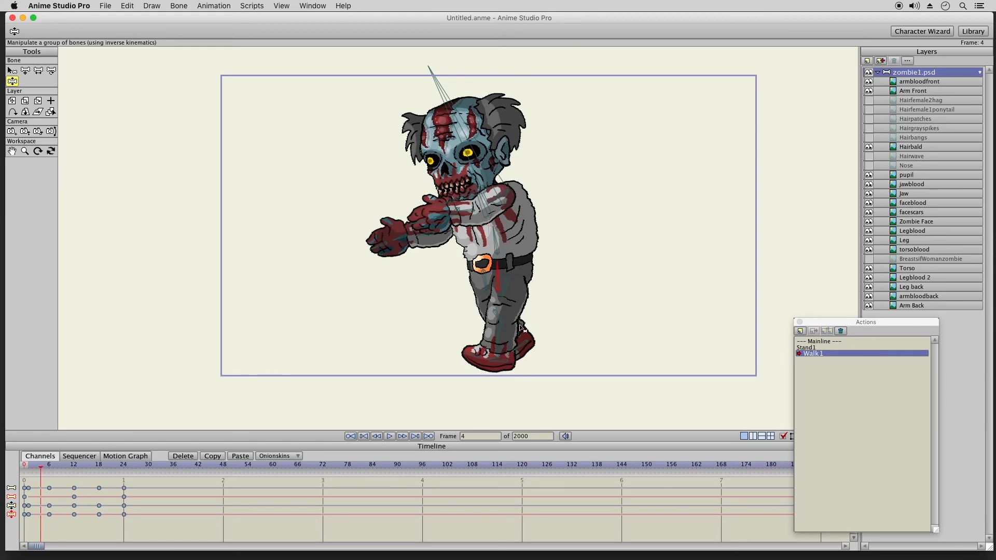
left_click_drag(499, 306, 494, 329)
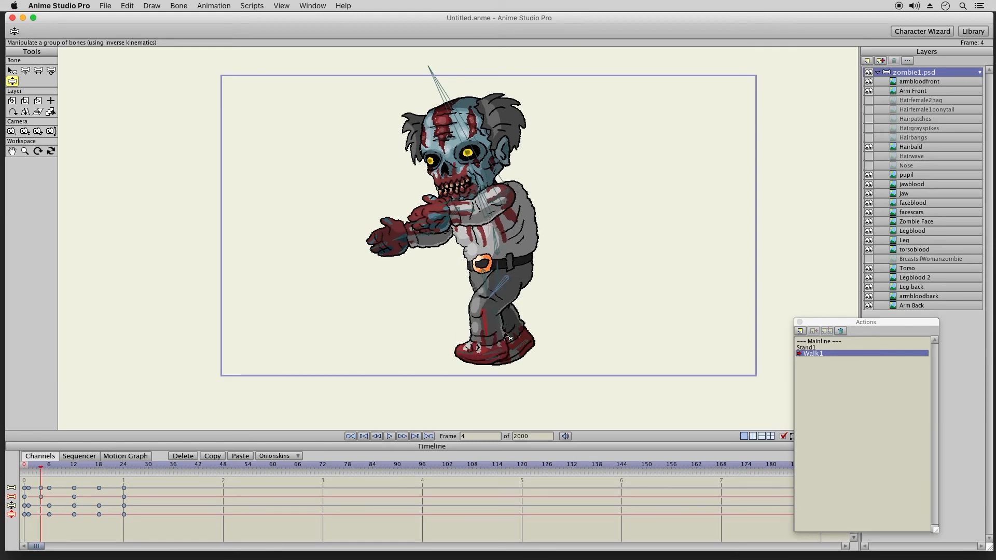
left_click_drag(29, 469, 91, 469)
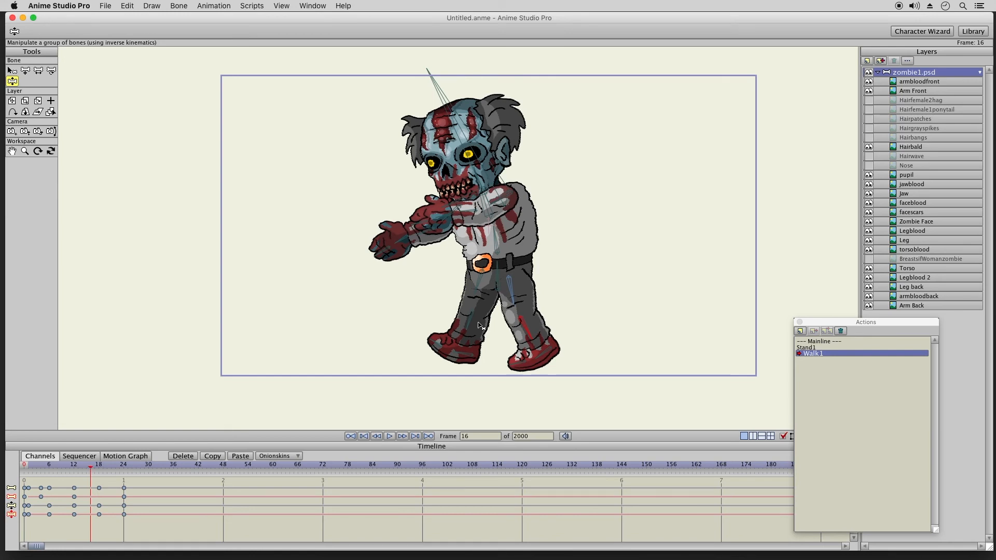
At frame 16 of Walk1, bend the back leg forward to lift its foot, and scrub through the cycle to check it
left_click_drag(481, 300, 466, 326)
left_click_drag(73, 469, 145, 467)
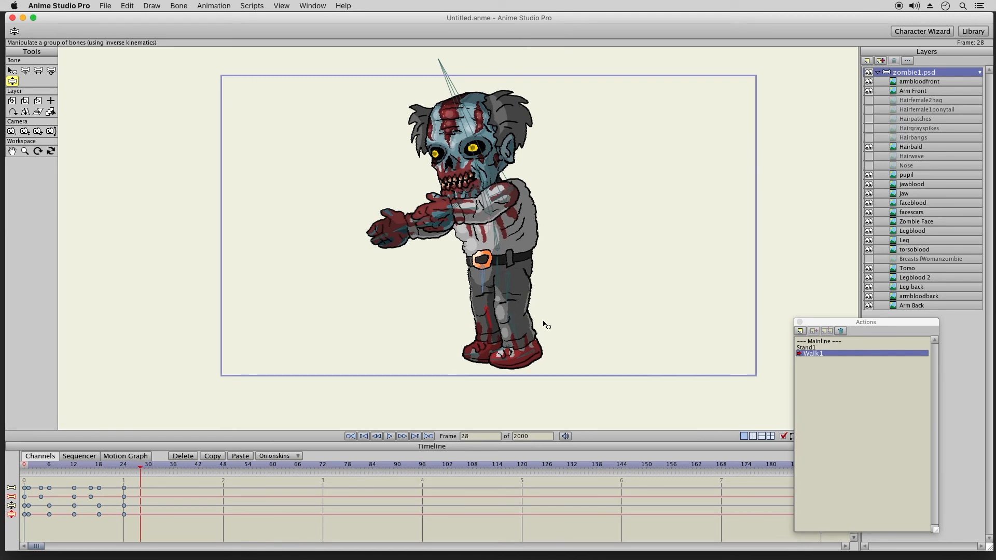
left_click(32, 469)
left_click_drag(43, 465, 136, 467)
left_click(27, 465)
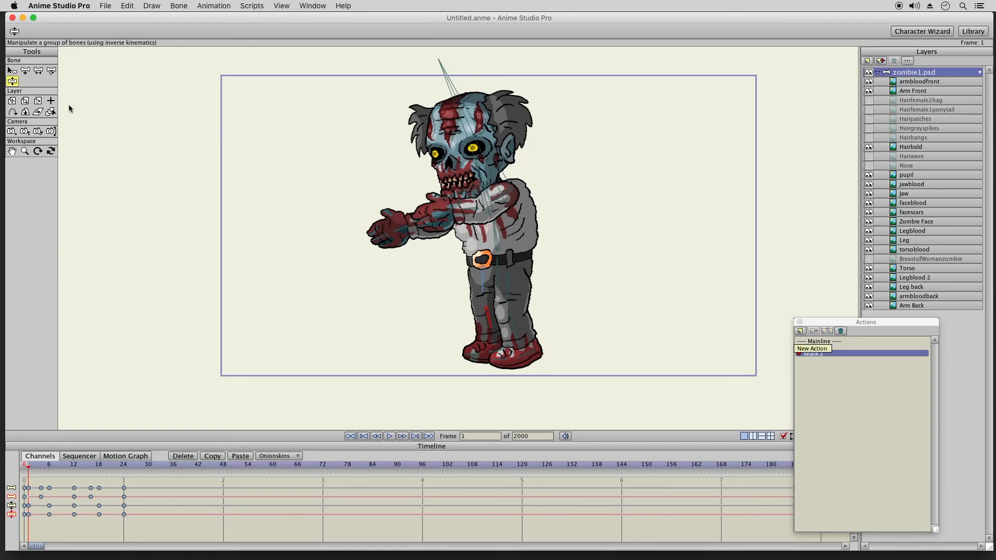
Select the head bone and tilt the head back at frame 6 of Walk1
left_click(459, 108)
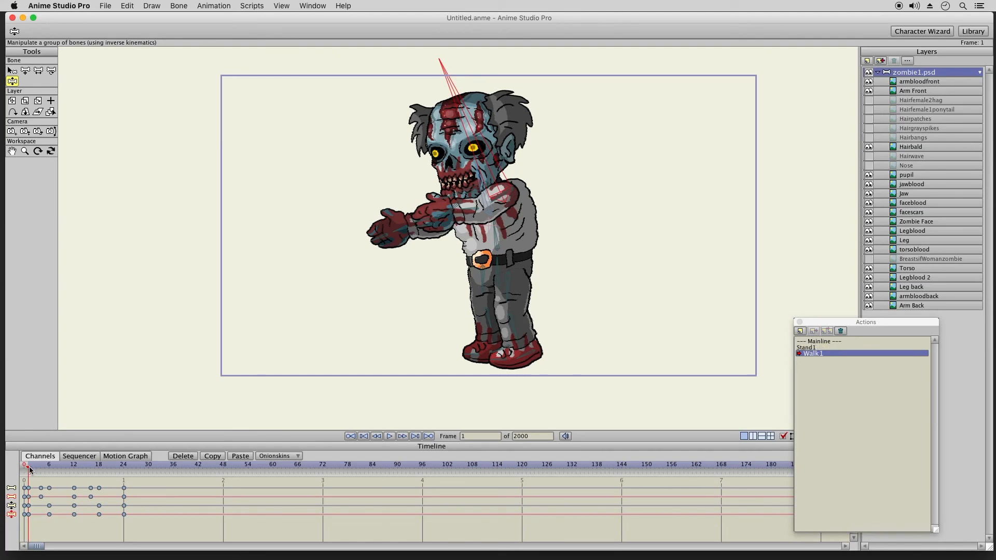
left_click_drag(30, 469, 41, 470)
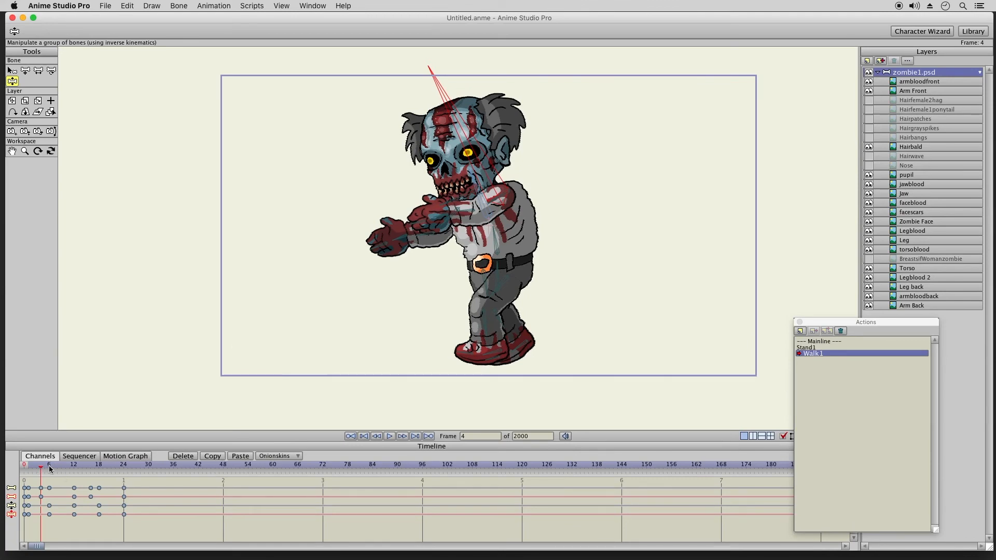
left_click(49, 470)
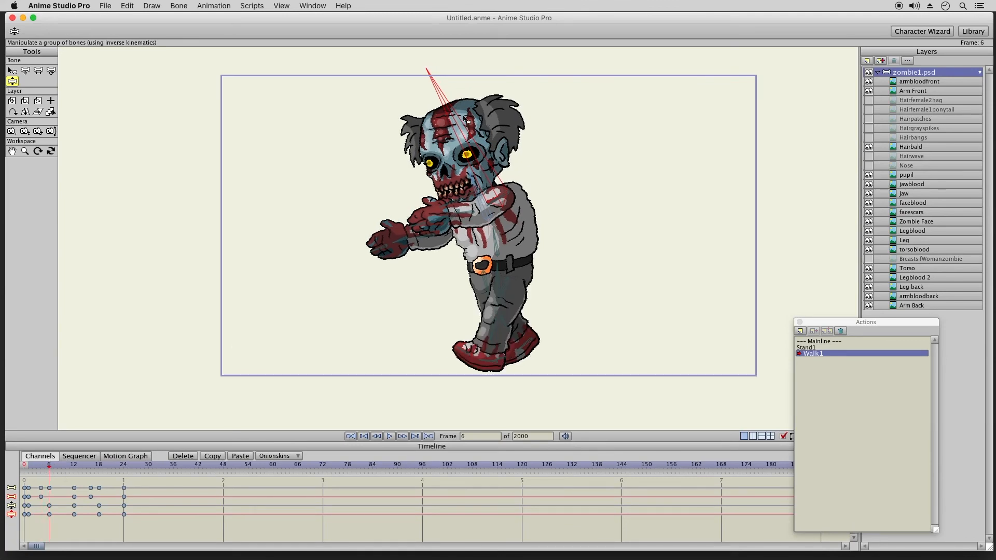
left_click_drag(468, 118, 489, 166)
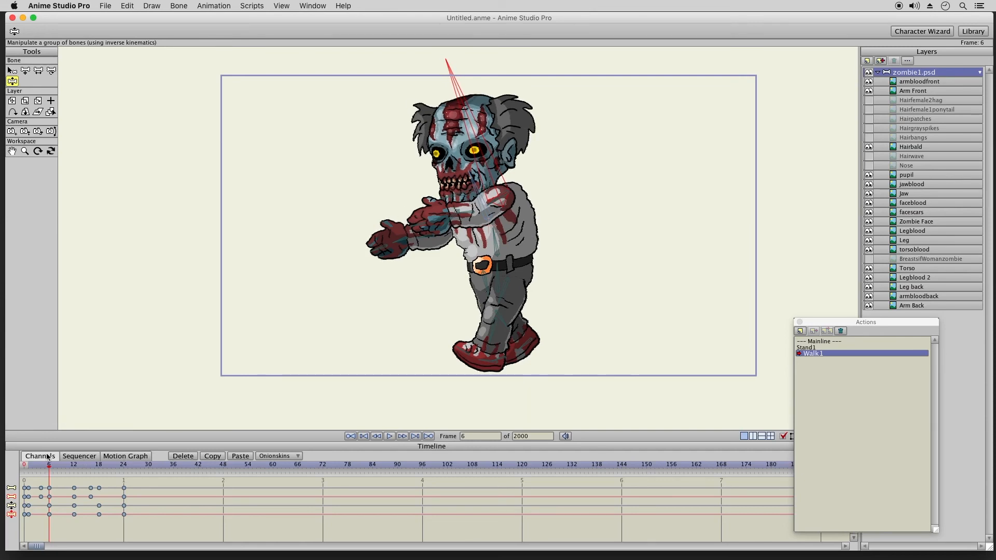
At frame 8, tilt the head slightly forward with the head bone
left_click_drag(29, 468, 48, 469)
left_click_drag(53, 470, 58, 470)
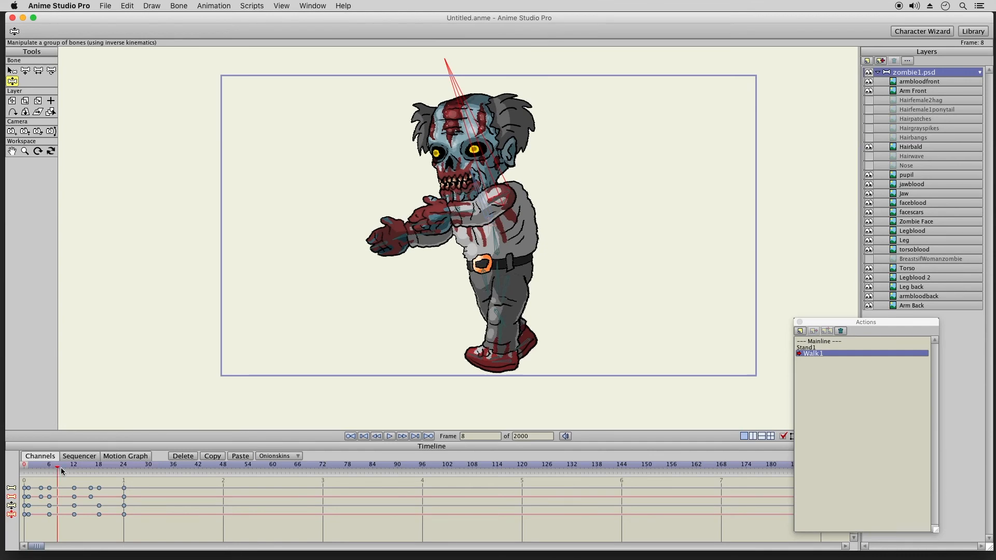
left_click_drag(466, 123, 459, 131)
Check the head motion up to frame 16, and tilt the head slightly back at frame 14
left_click_drag(46, 470, 83, 473)
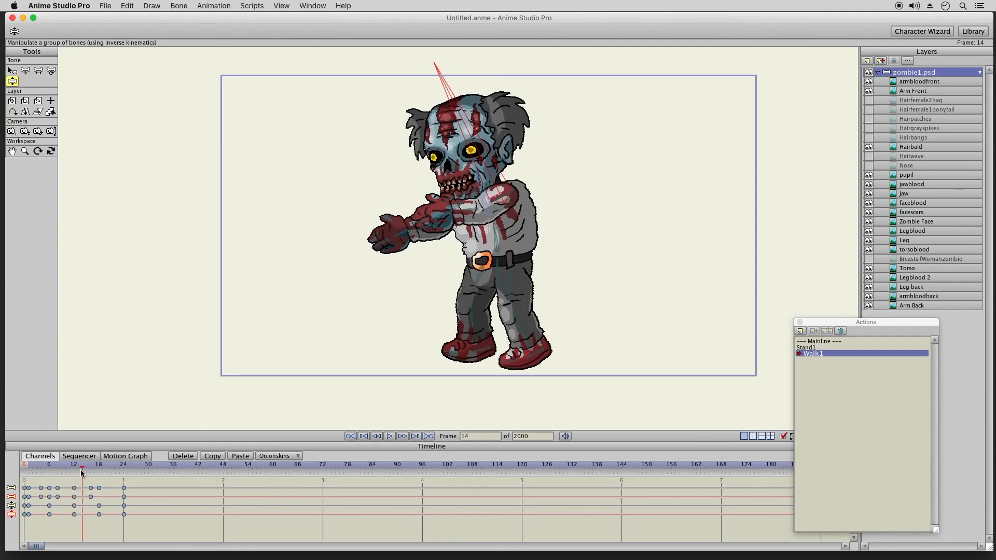
left_click(91, 473)
left_click(85, 469)
left_click_drag(86, 470, 82, 467)
mouse_move(457, 123)
left_mouse_down()
mouse_move(445, 124)
mouse_move(469, 125)
left_mouse_up()
Tilt the head back at frame 18 and scrub from frame 1 to 24 to check the head bob
left_click_drag(68, 468, 99, 476)
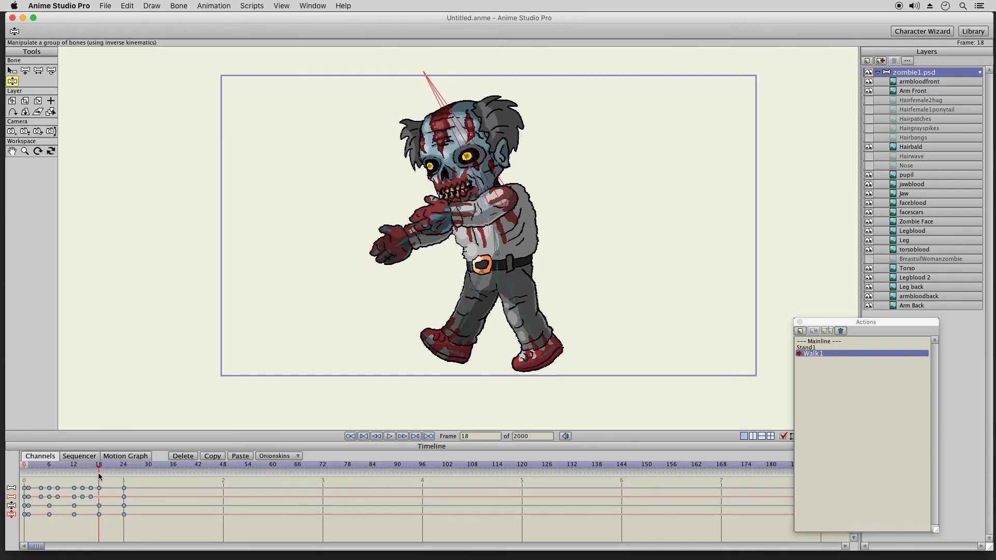
left_click_drag(461, 129, 480, 124)
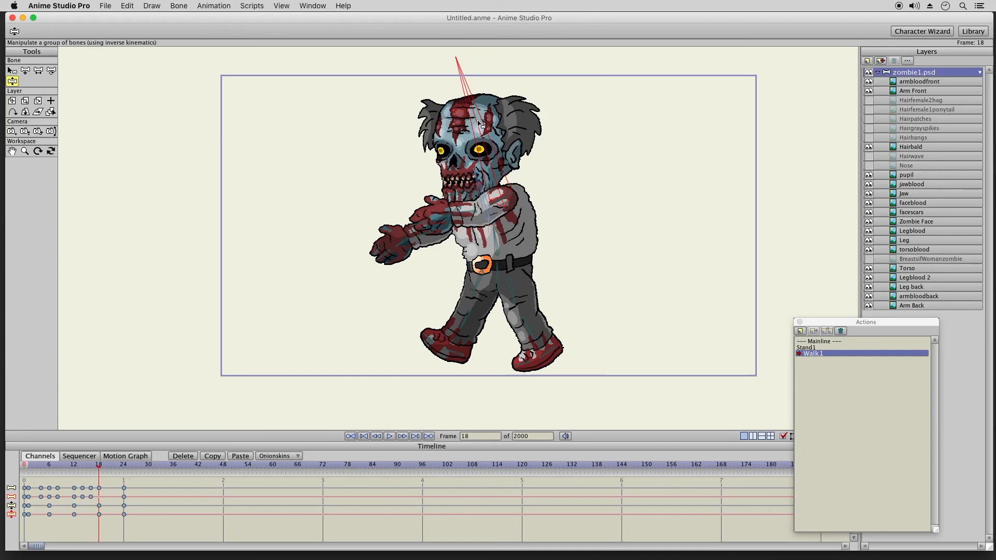
left_click_drag(101, 469, 120, 470)
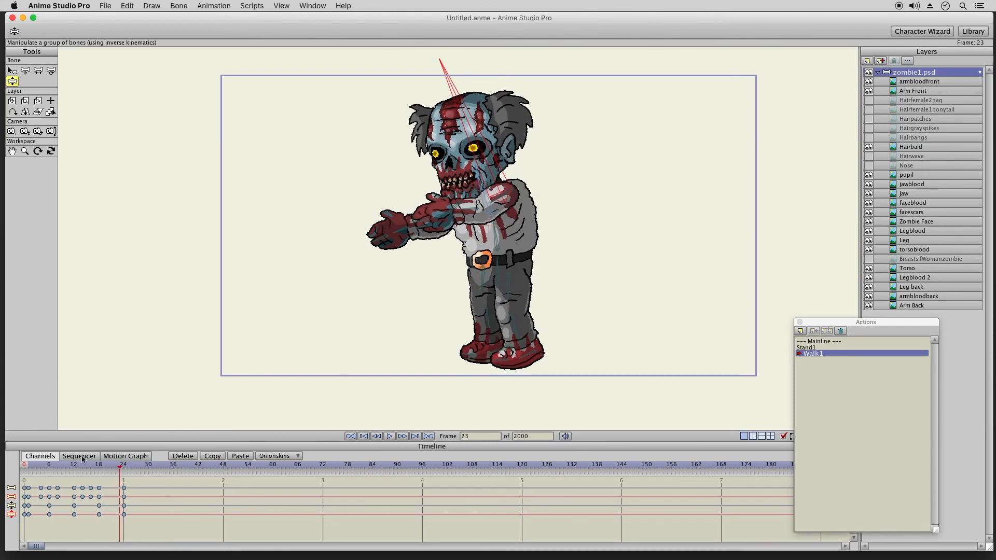
left_click_drag(27, 465, 121, 488)
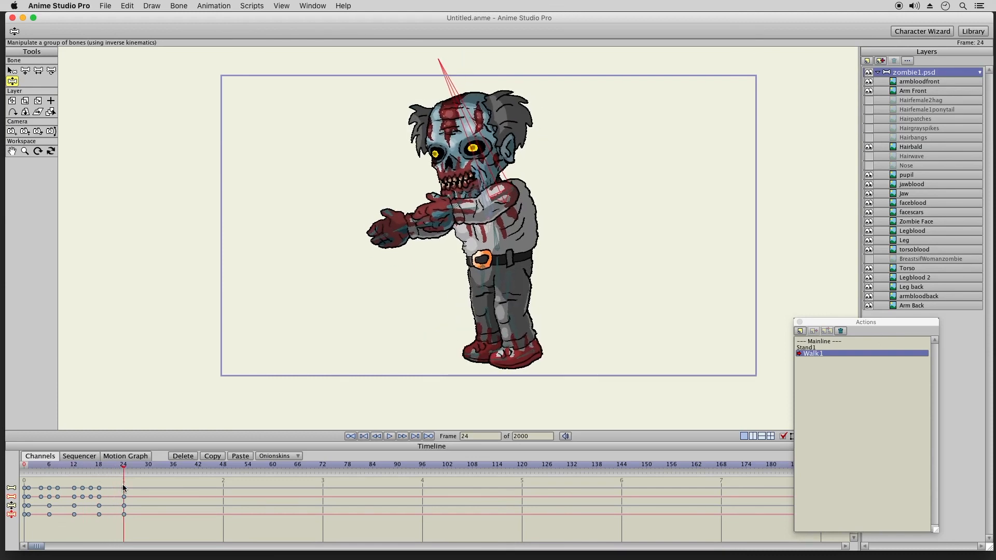
left_click(28, 467)
At frame 18, lower the front arm and slightly raise the back arm, and scrub through the cycle to check the arm swing
left_click_drag(32, 469, 98, 476)
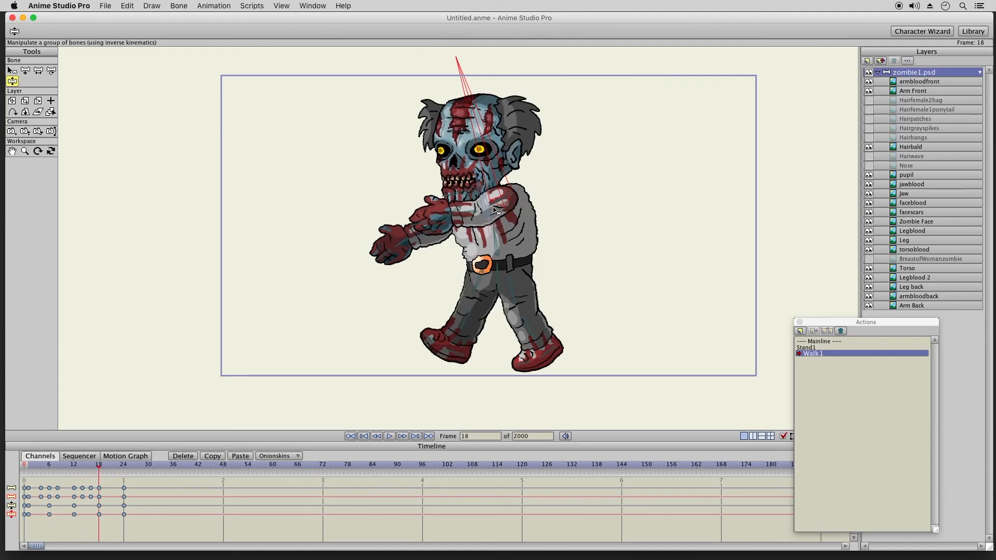
left_click_drag(497, 209, 450, 219)
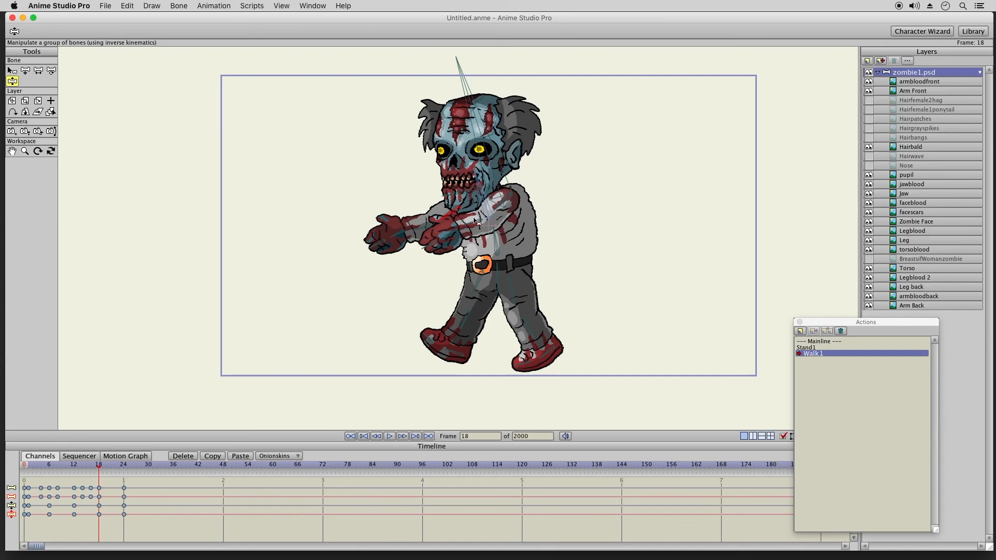
left_click_drag(29, 470, 136, 466)
Lean the upper body forward with the torso bone at frames 6 and 18, and scrub to frame 24 to check it
left_click_drag(27, 465, 49, 470)
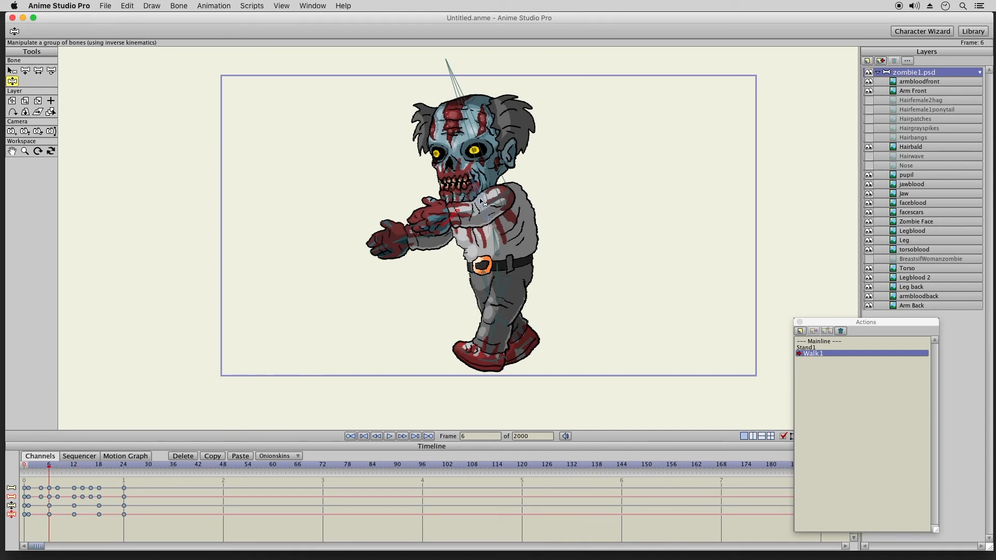
left_click_drag(482, 203, 474, 200)
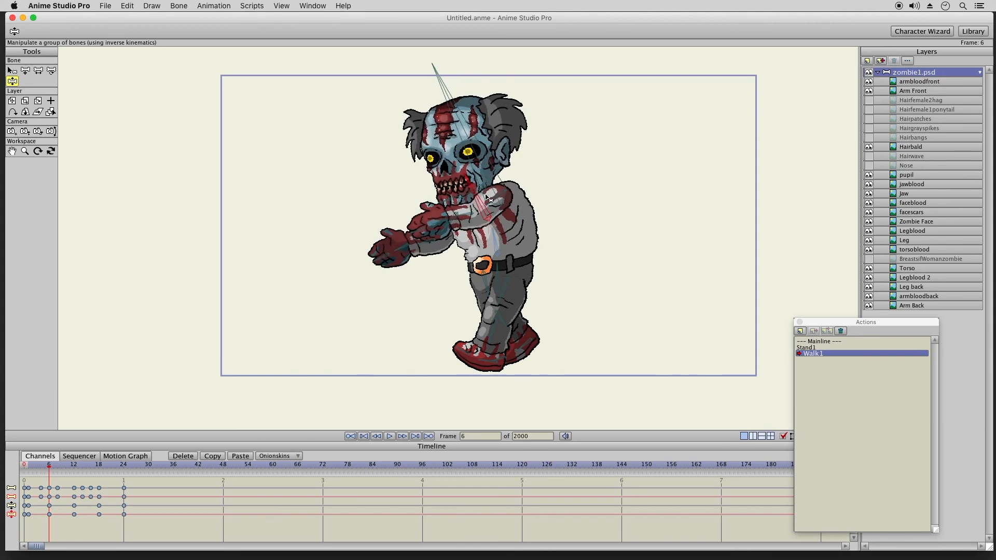
left_click_drag(28, 465, 99, 470)
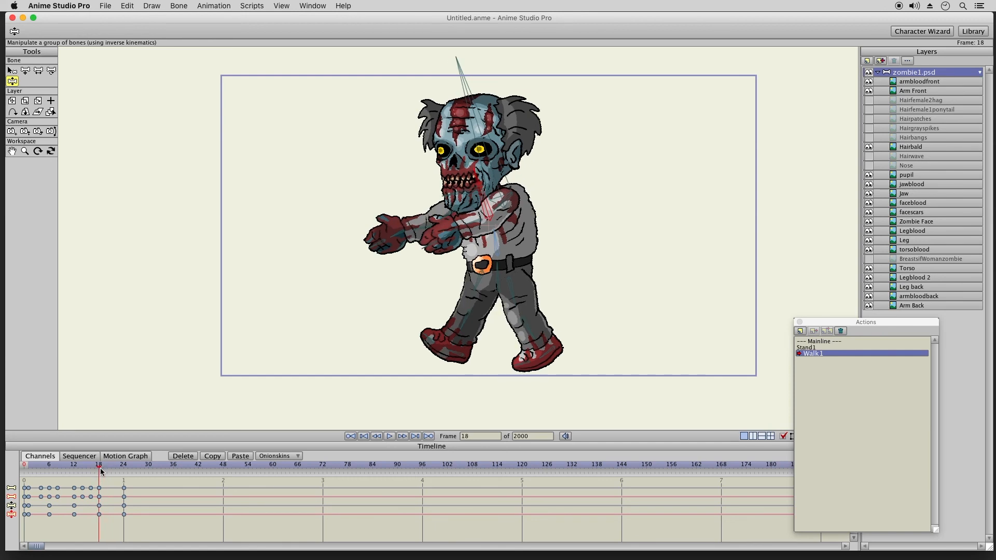
left_click_drag(486, 202, 478, 202)
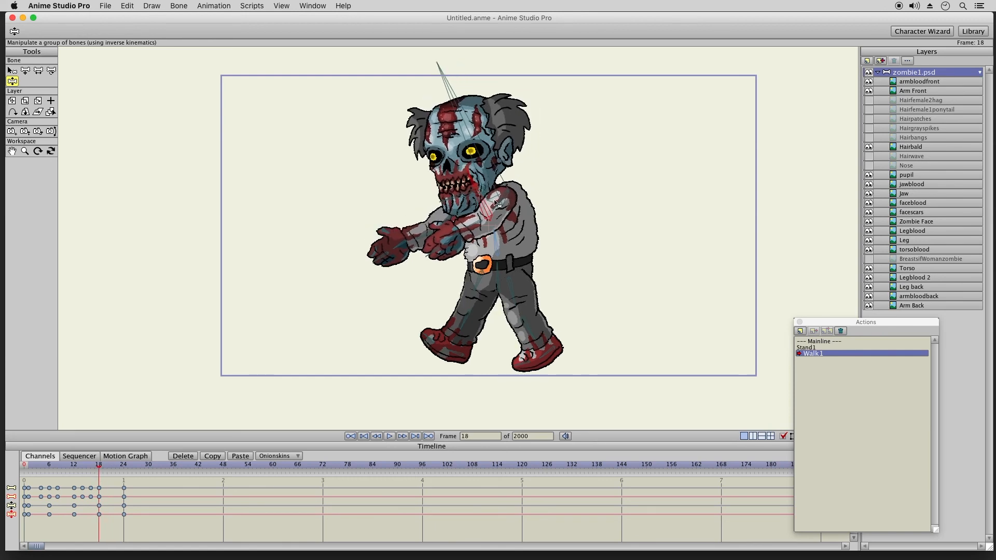
left_click_drag(30, 471, 123, 480)
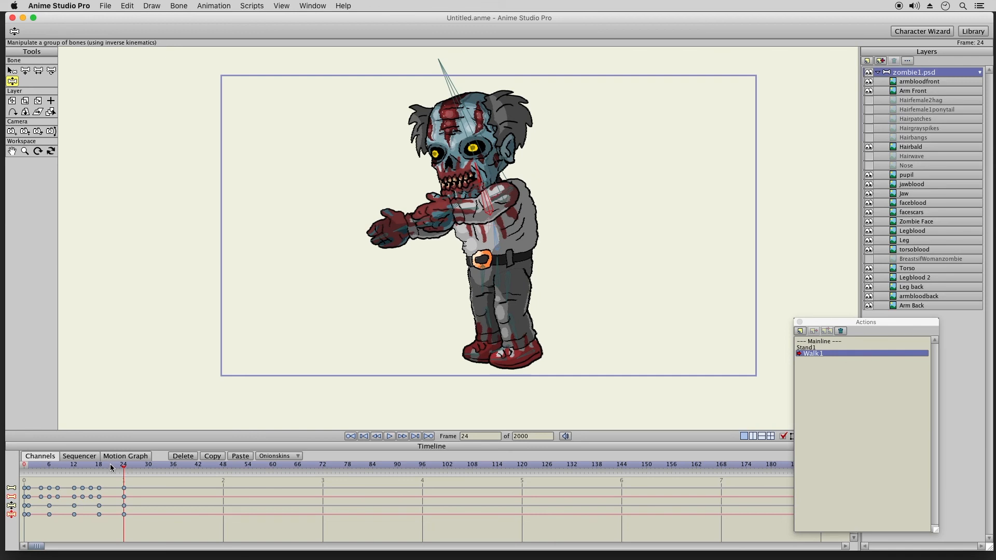
Add the missing keyframe at frame 18 on the selected bone's channel and delete all keyframes at frame 24
left_click(95, 466)
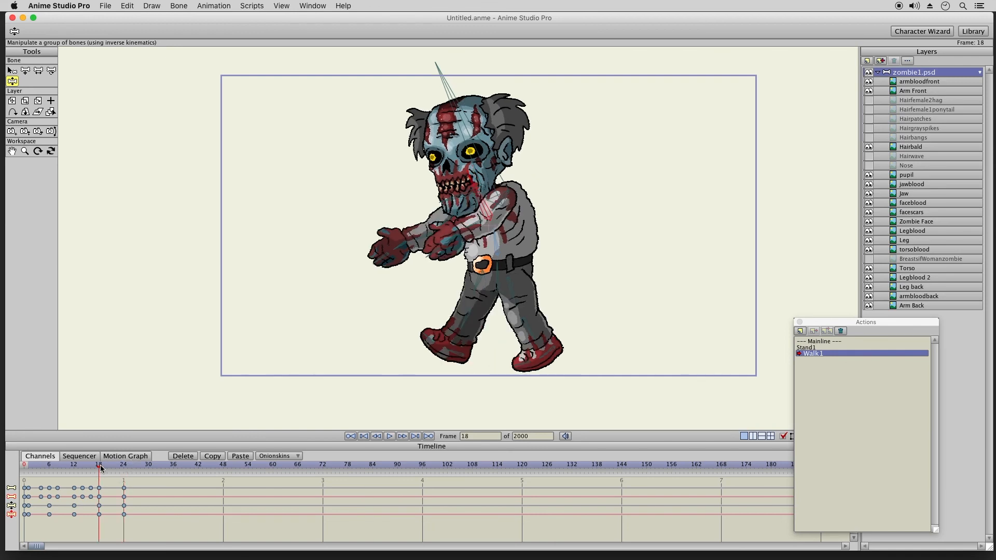
left_click(105, 457)
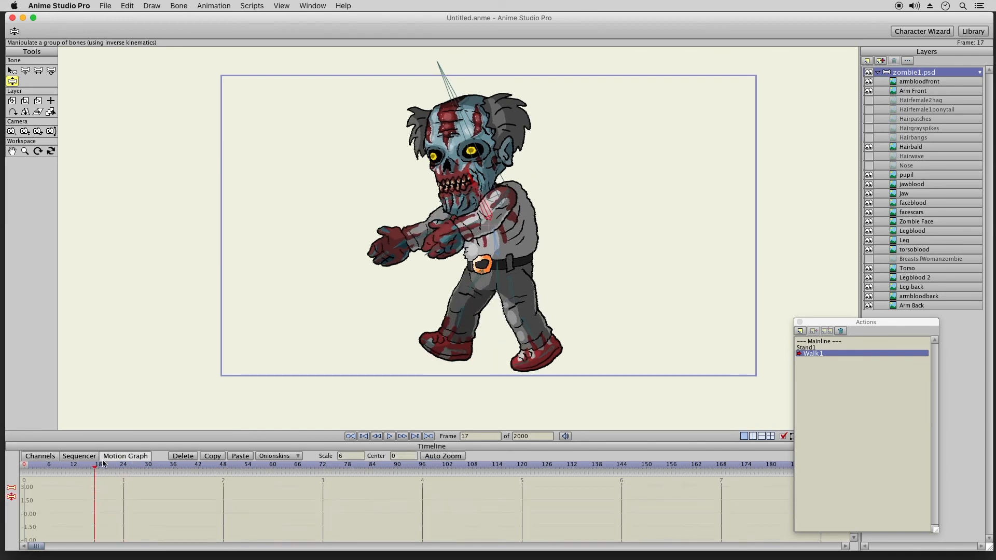
left_click(44, 459)
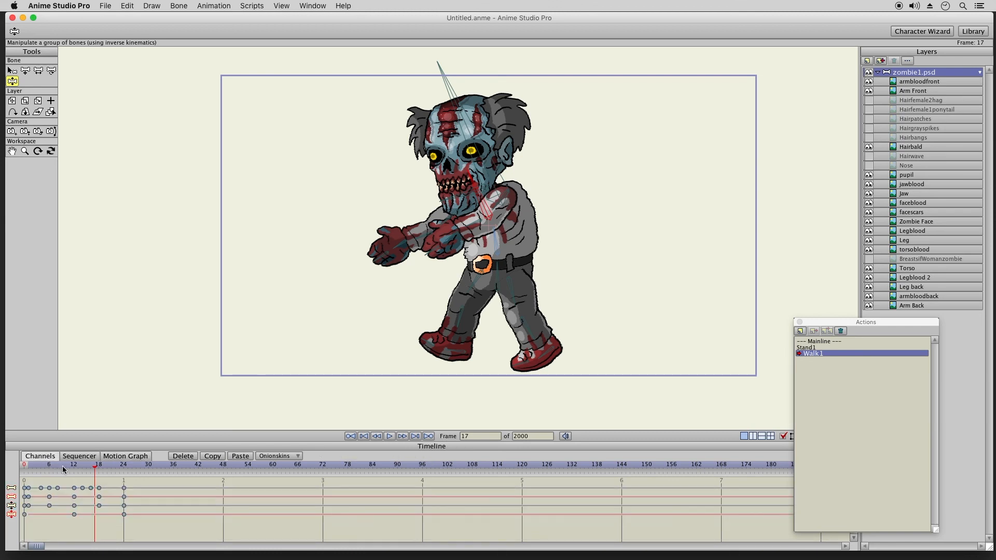
left_click(99, 466)
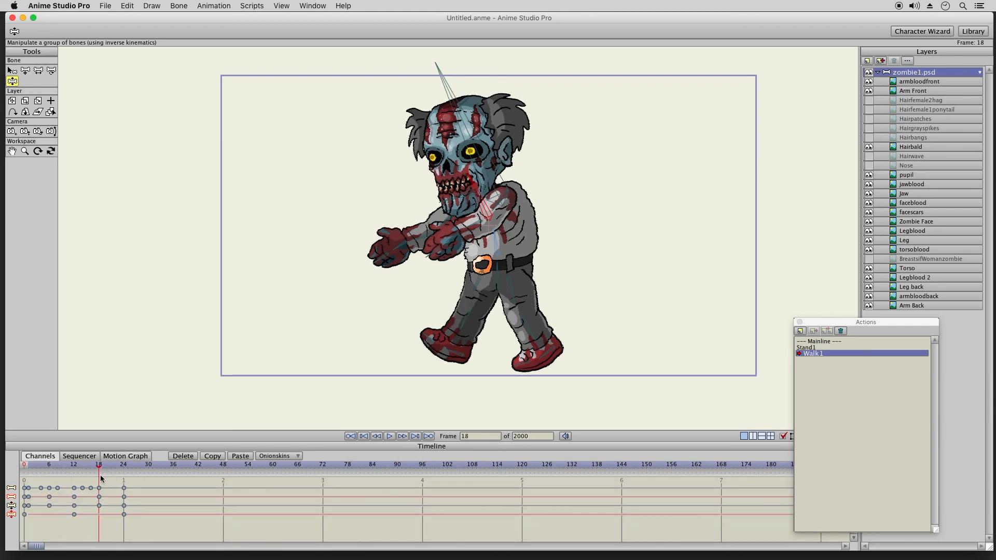
right_click(98, 515)
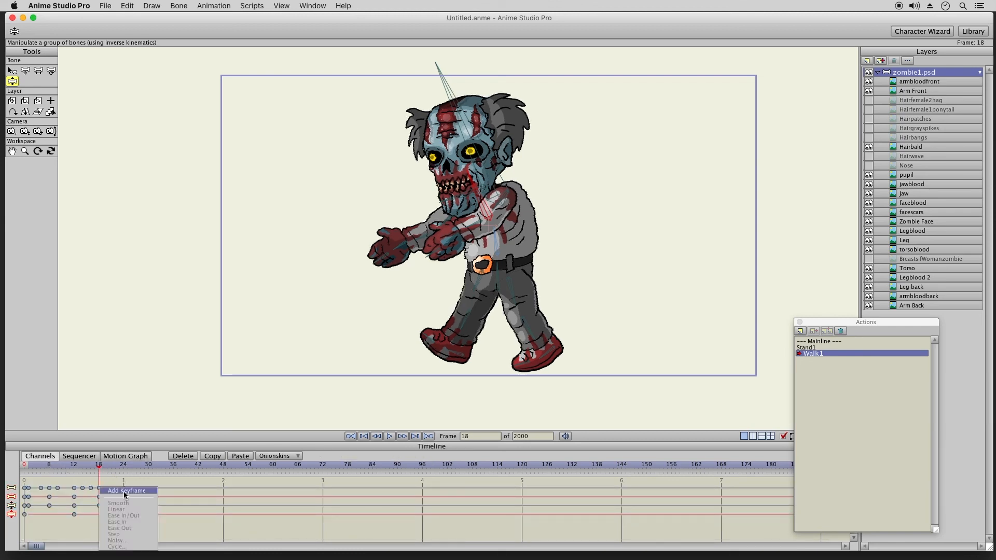
left_click(126, 491)
left_click_drag(129, 483, 115, 526)
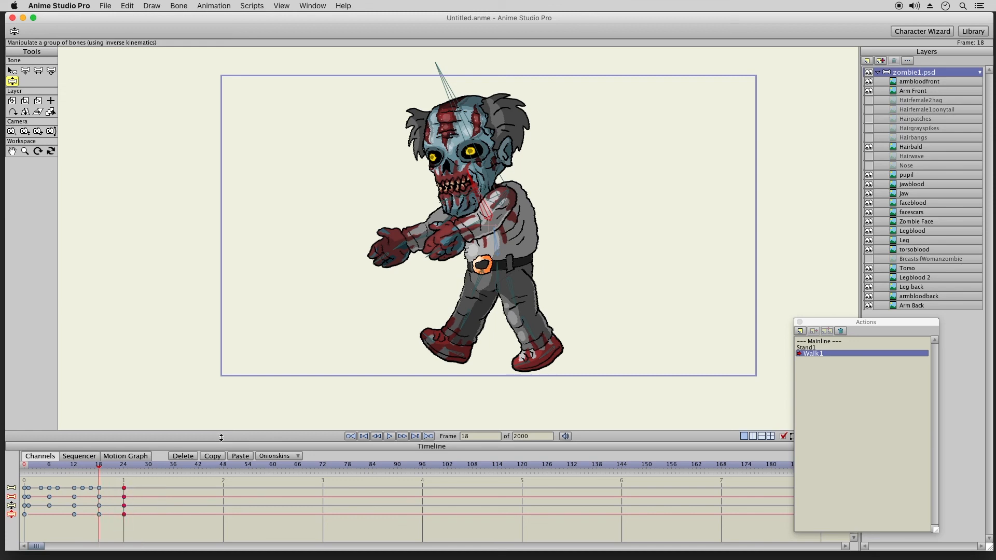
left_click(187, 458)
Copy the walk keyframes from frames 1 to 18 and paste them at frame 24 to repeat the cycle
left_click_drag(120, 484, 26, 542)
left_click(124, 466)
left_click(241, 456)
Scrub through the repeated walk and delete the pasted keyframes from frame 24 onward
left_click(32, 467)
mouse_move(44, 467)
left_mouse_down()
mouse_move(139, 487)
mouse_move(216, 482)
mouse_move(120, 538)
left_mouse_up()
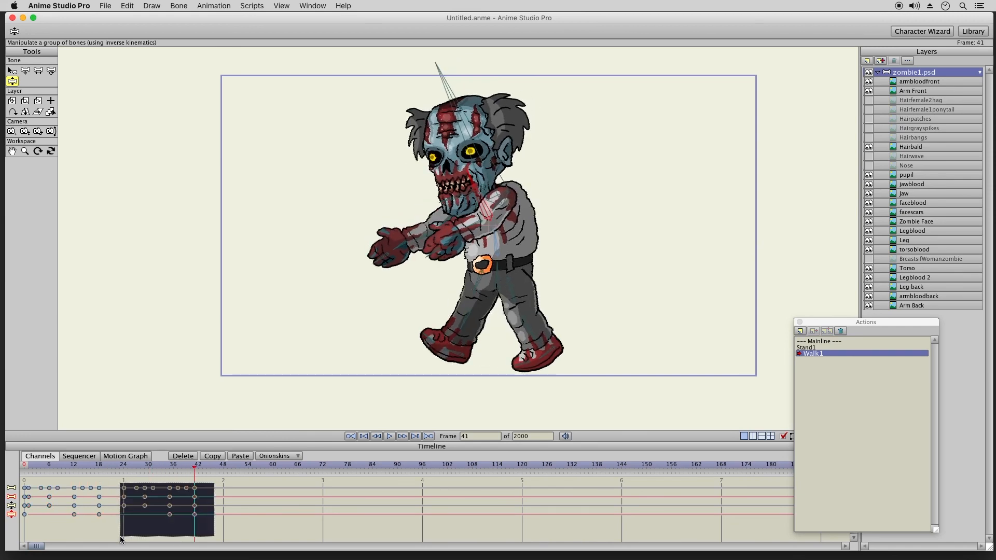
left_click(181, 454)
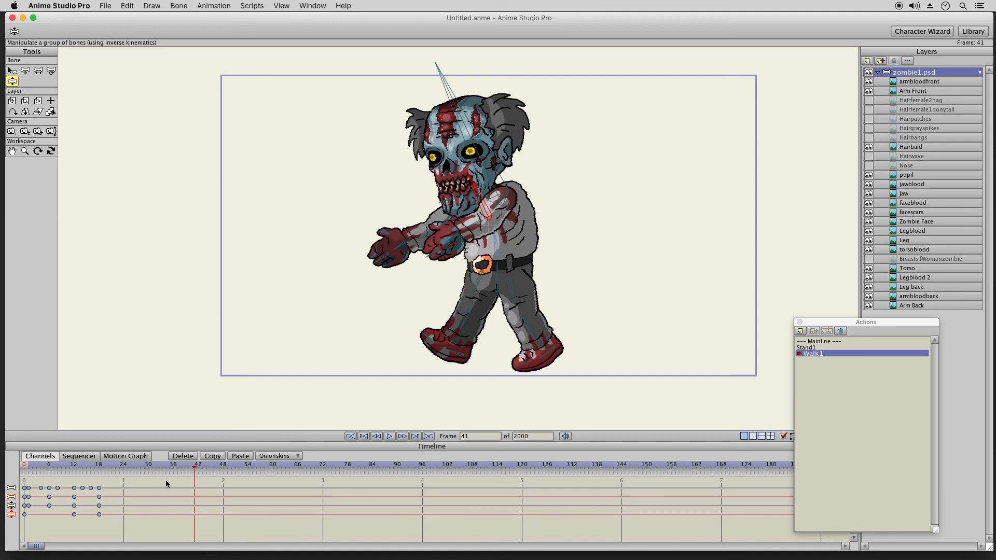
Hide the Hairbald layer to leave the zombie without hair
left_click(814, 325)
left_click_drag(813, 325, 815, 327)
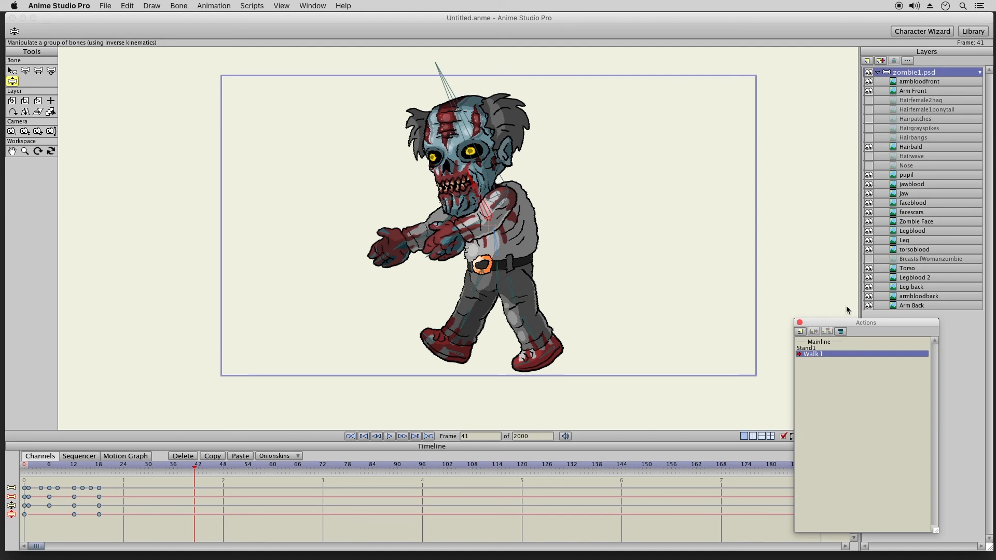
left_click(869, 147)
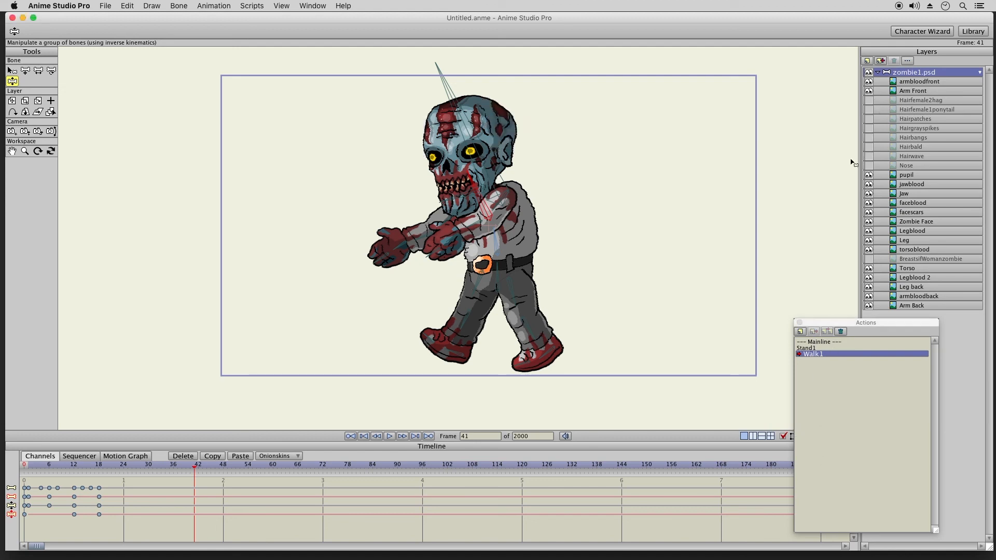
Preview the face without the faceblood and facescars layers by switching each one off and back on
left_click(869, 203)
left_click(869, 203)
left_click(870, 213)
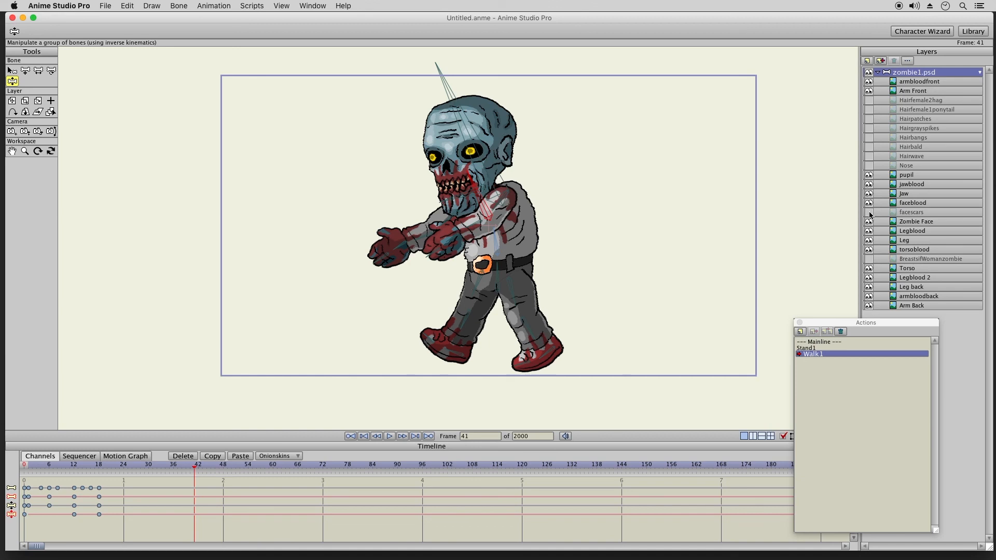
left_click(870, 213)
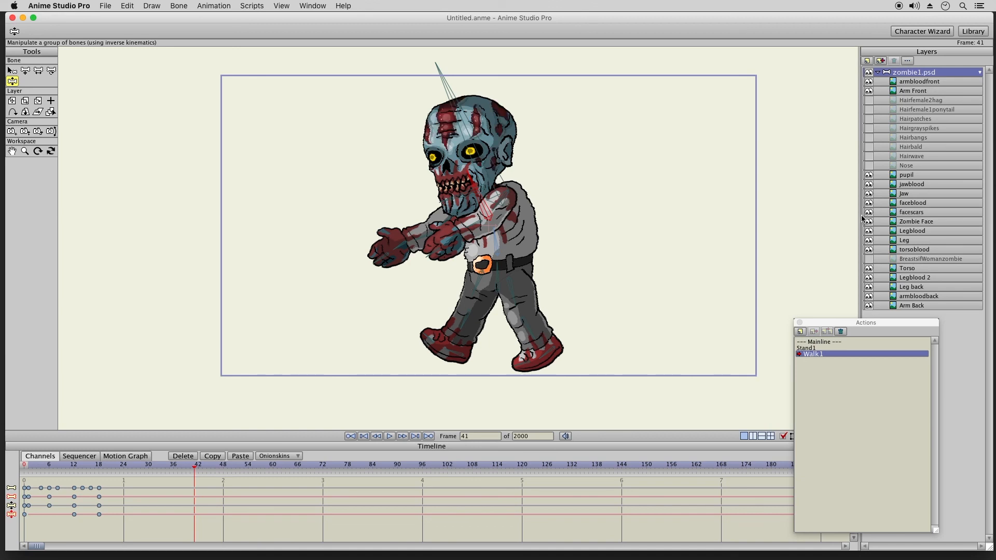